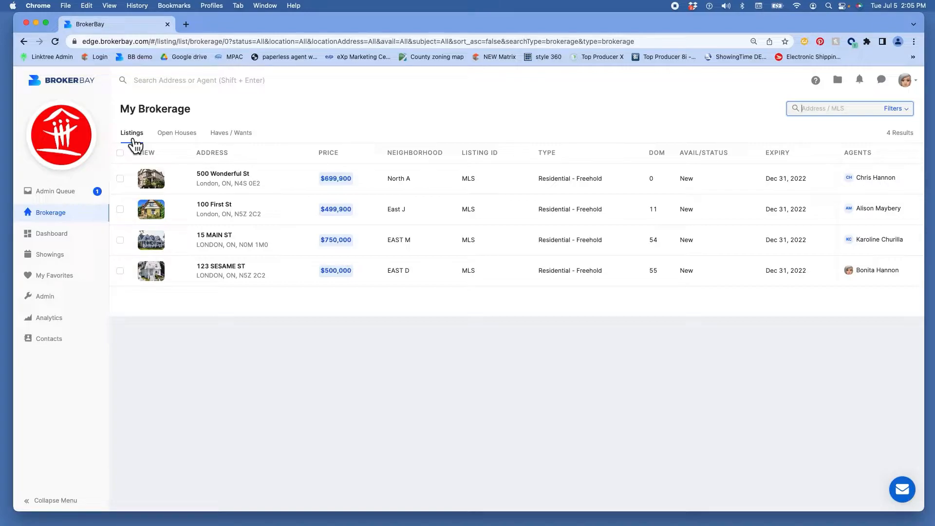
Step: Move from the Open Houses list to the Haves / Wants notes and open the ? help options
{"action": "left_click", "coordinate": [181, 140]}
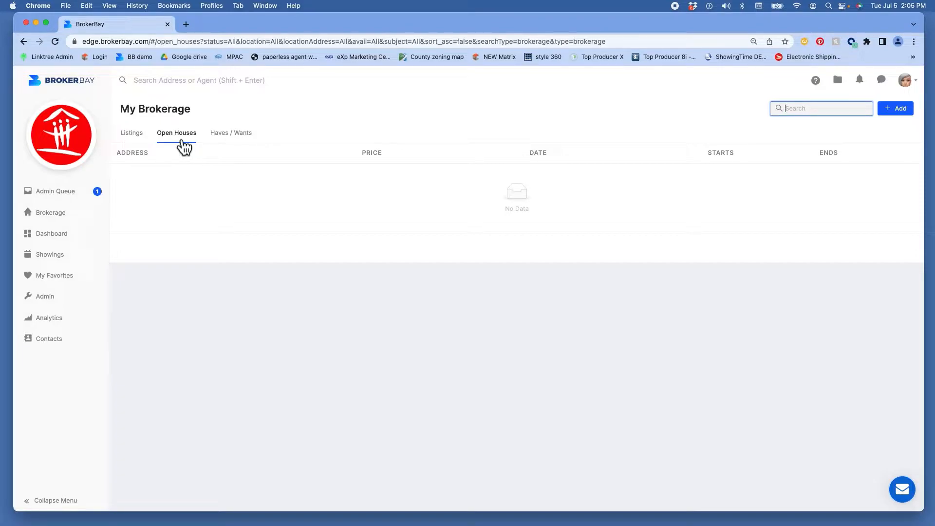
{"action": "left_click", "coordinate": [238, 146]}
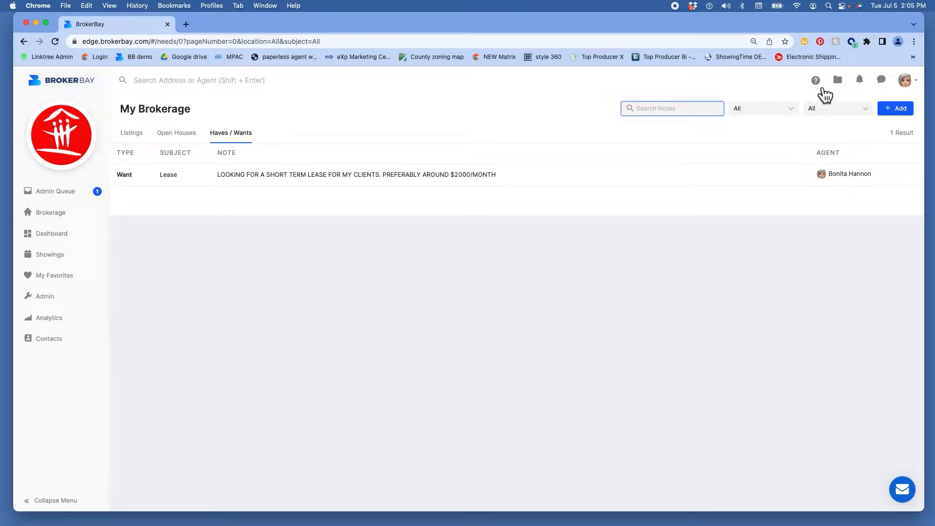
{"action": "left_click", "coordinate": [825, 88]}
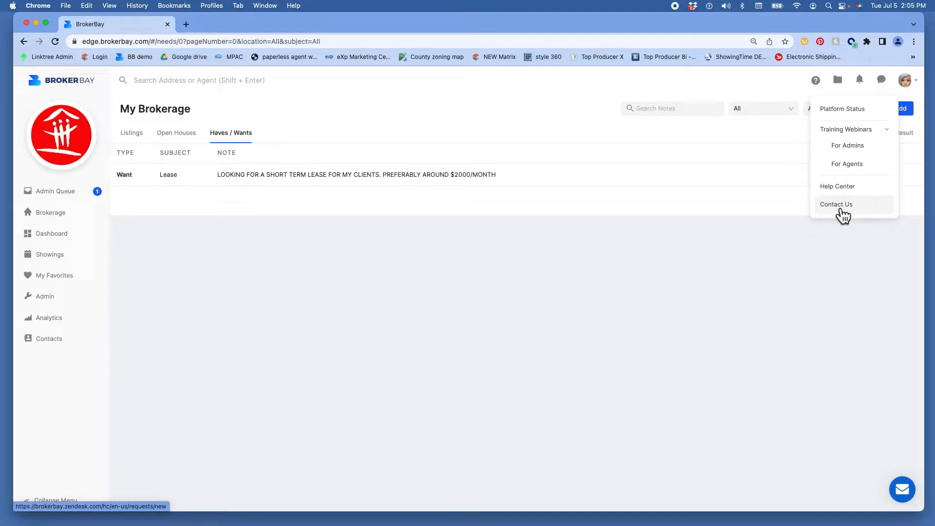
{"action": "left_click", "coordinate": [868, 88]}
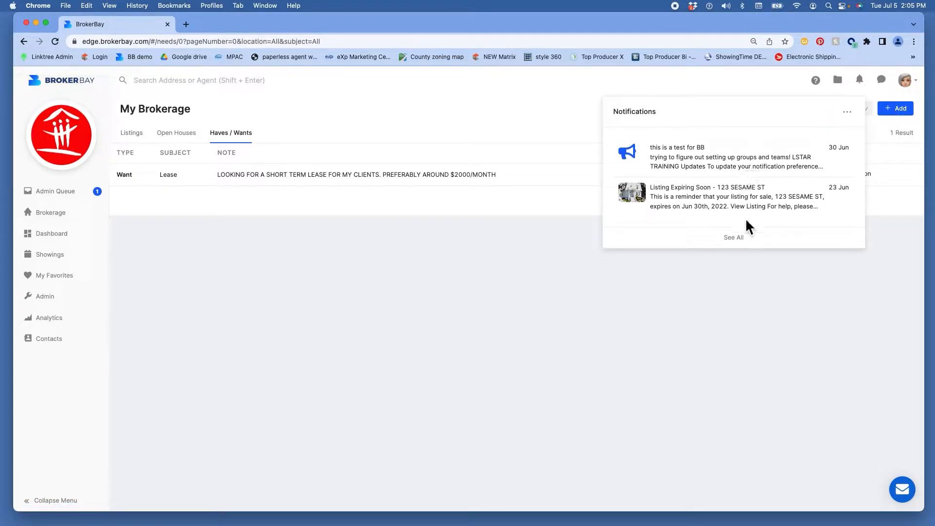
{"action": "left_click", "coordinate": [763, 84]}
{"action": "left_click", "coordinate": [888, 88]}
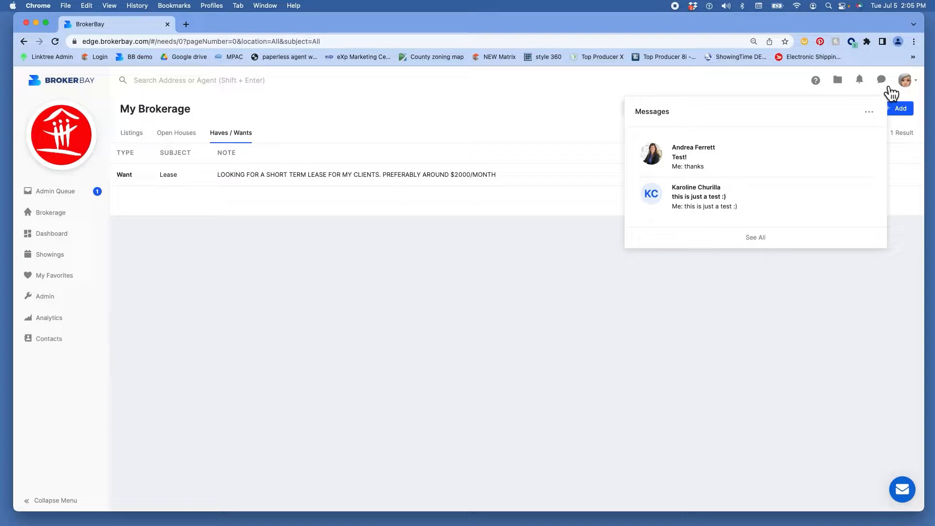
{"action": "left_click", "coordinate": [787, 83]}
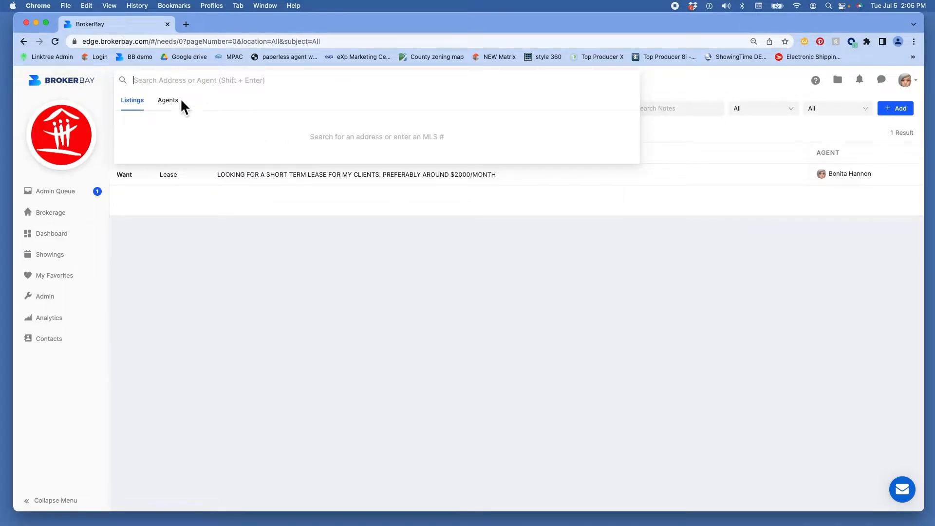
{"action": "type", "text": "f"}
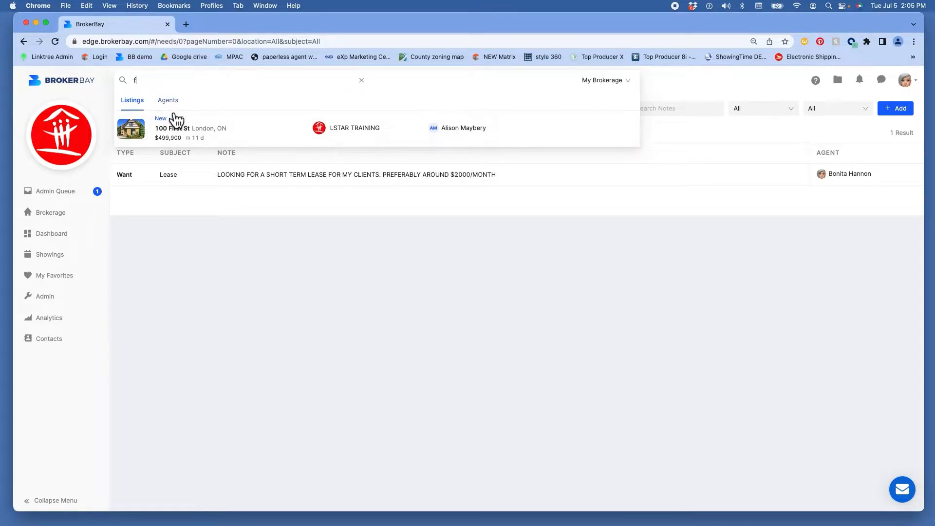
{"action": "left_click", "coordinate": [175, 106]}
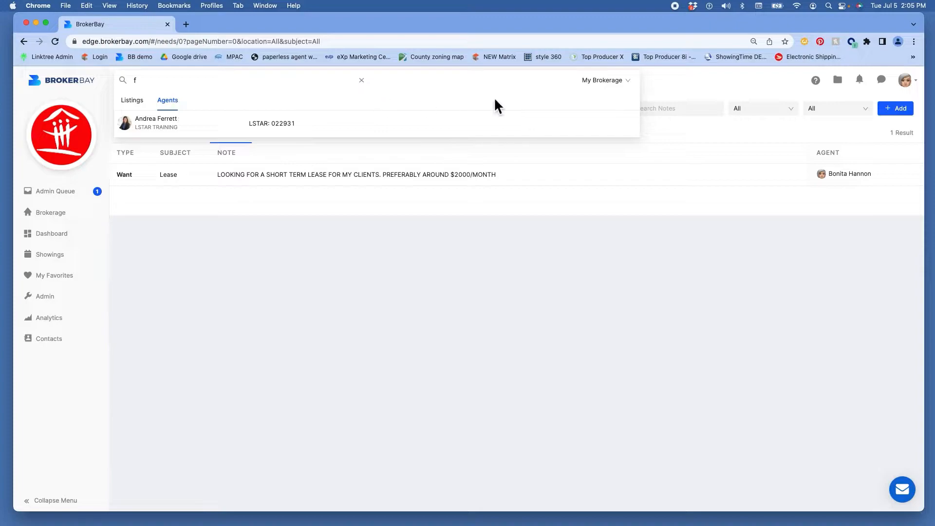
{"action": "left_click", "coordinate": [604, 83]}
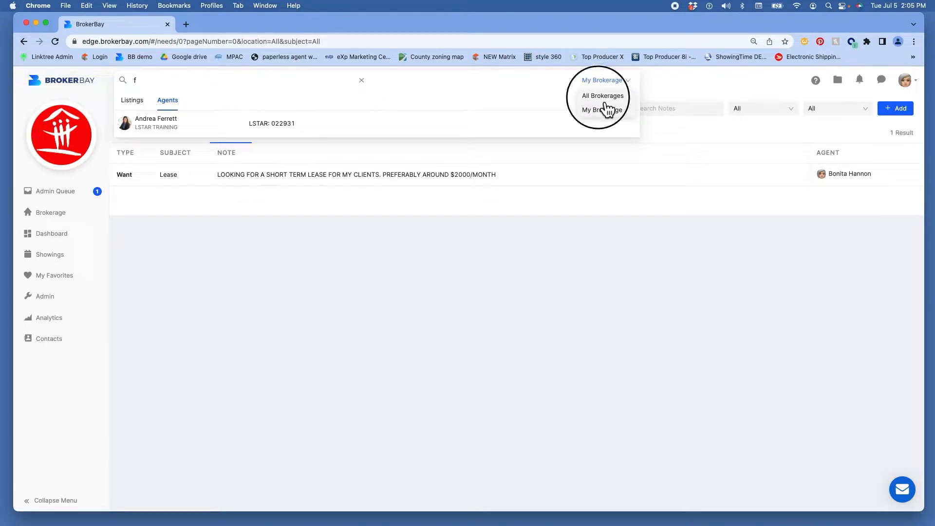
{"action": "left_click", "coordinate": [602, 96]}
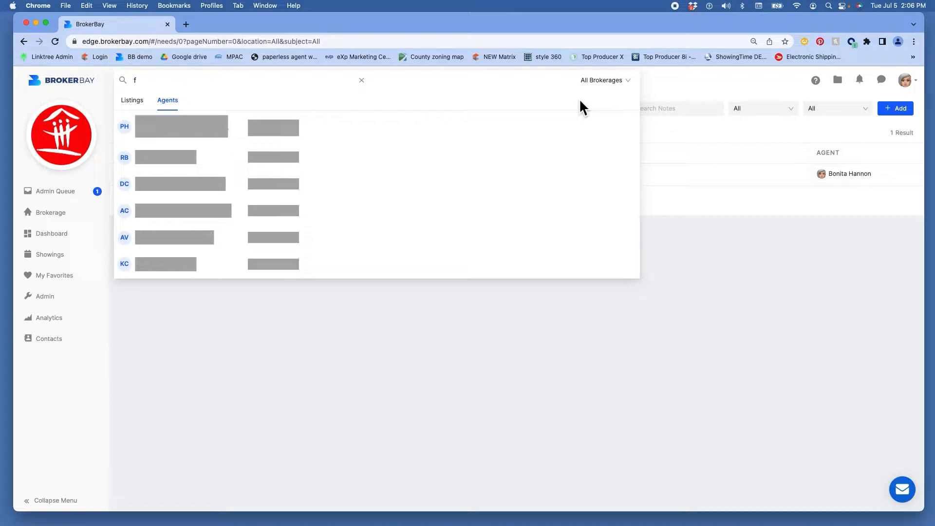
{"action": "left_click", "coordinate": [670, 87]}
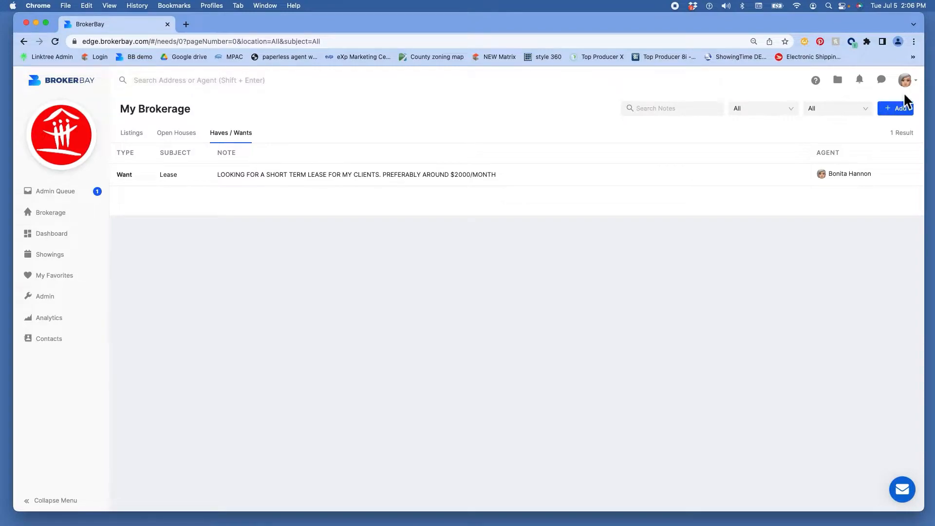
Step: Dismiss the account menu and show the four brokerage properties on My Brokerage's Listings tab
{"action": "left_click", "coordinate": [922, 88]}
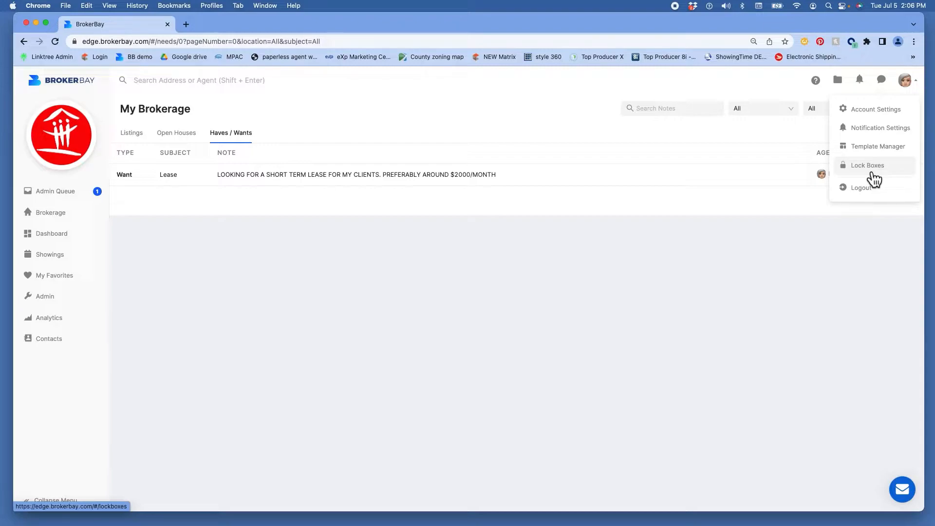
{"action": "left_click", "coordinate": [790, 87]}
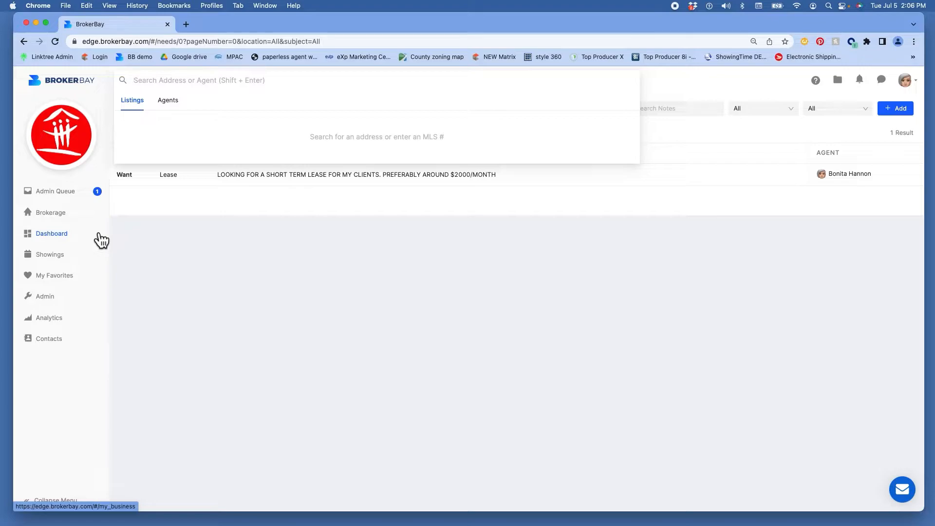
{"action": "left_click", "coordinate": [57, 220]}
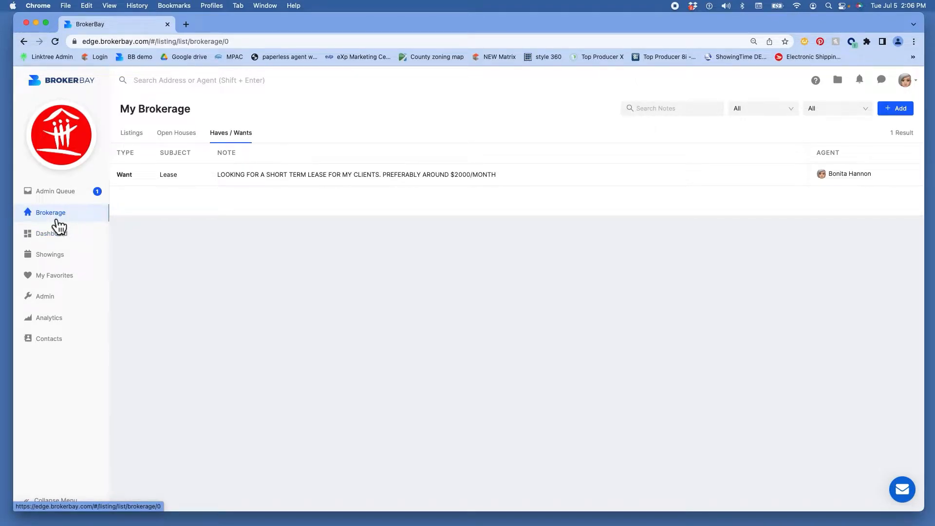
{"action": "left_click", "coordinate": [138, 137]}
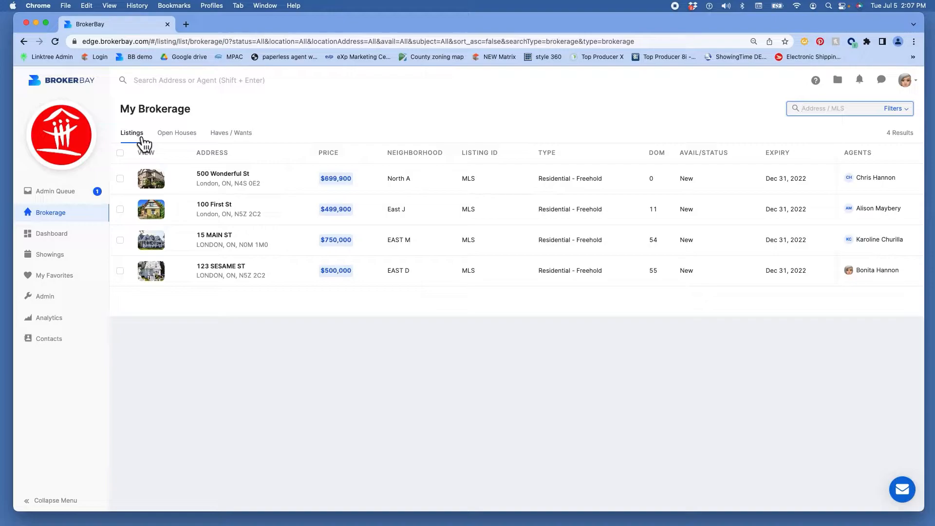
{"action": "left_click", "coordinate": [151, 179]}
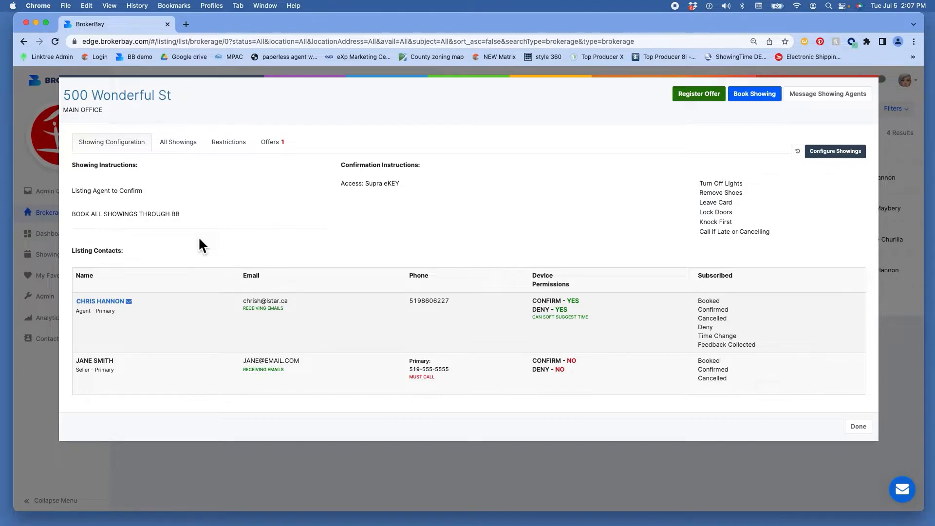
{"action": "left_click", "coordinate": [168, 146]}
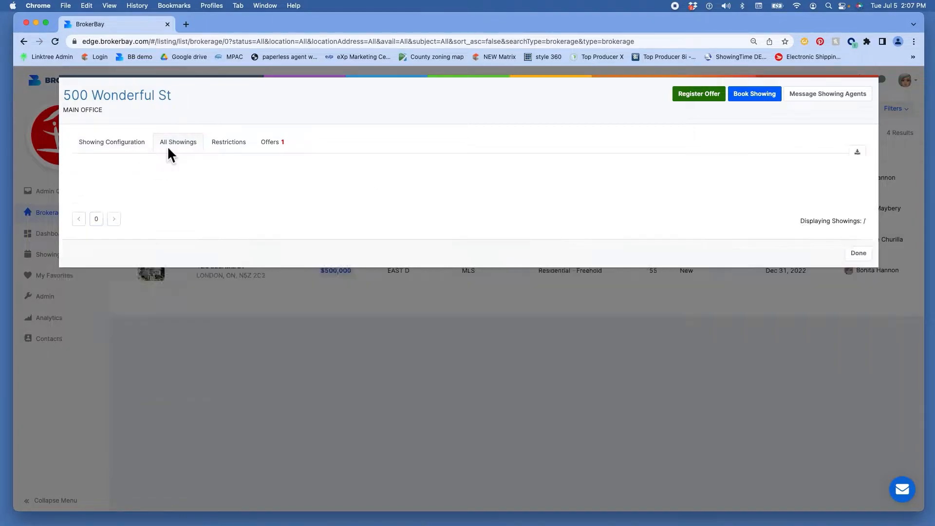
{"action": "left_click", "coordinate": [227, 145]}
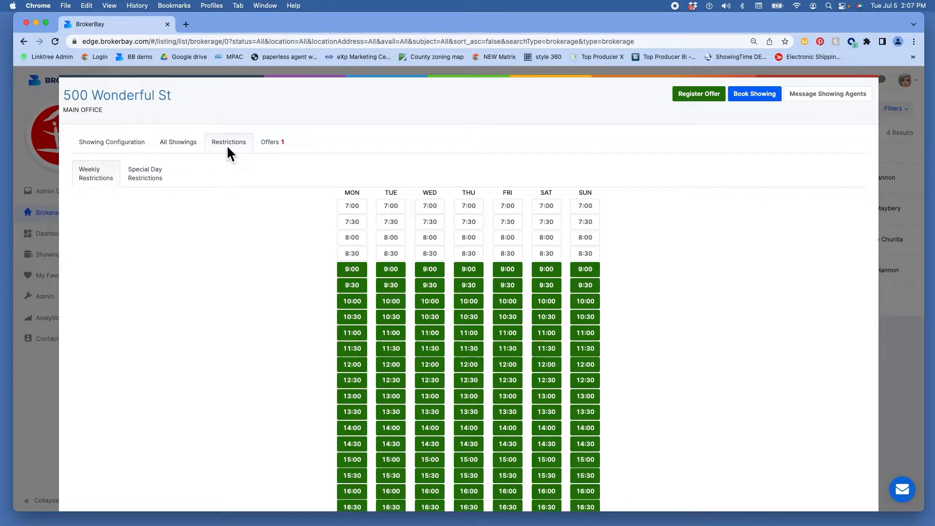
{"action": "left_click", "coordinate": [268, 147]}
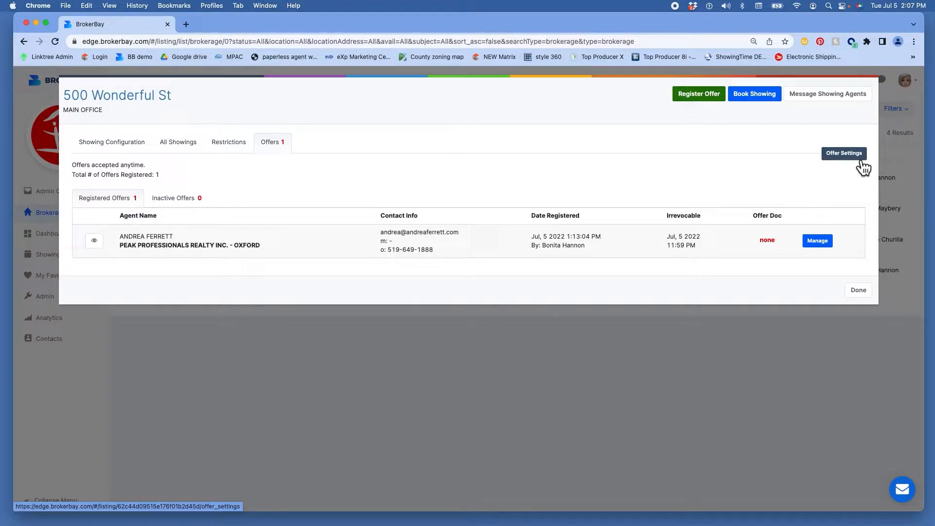
{"action": "left_click", "coordinate": [860, 291]}
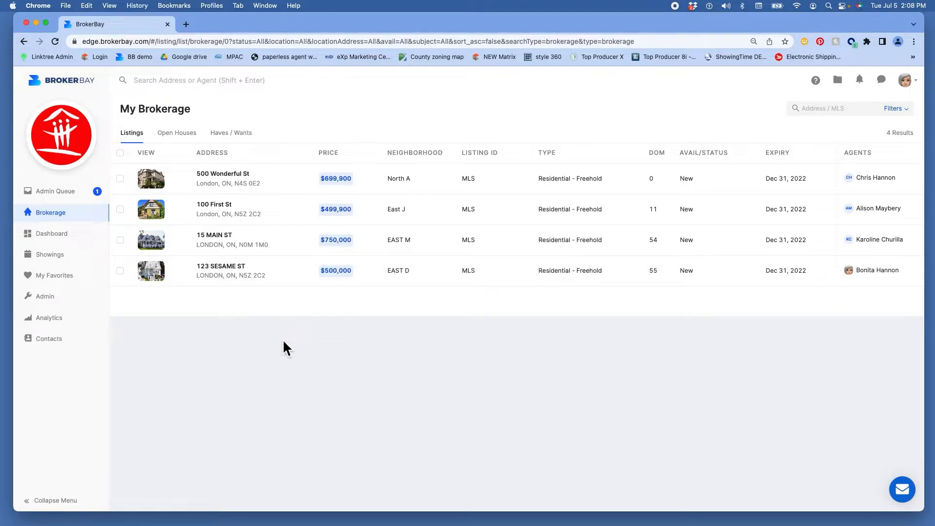
Step: Open the full 500 Wonderful St listing and its Showings tab's Showing Configuration settings
{"action": "left_click", "coordinate": [160, 187]}
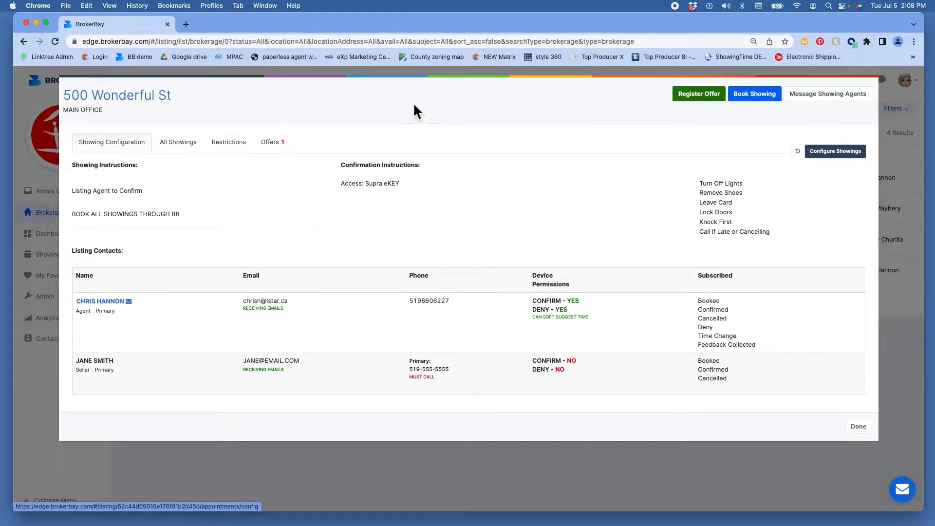
{"action": "left_click", "coordinate": [858, 428]}
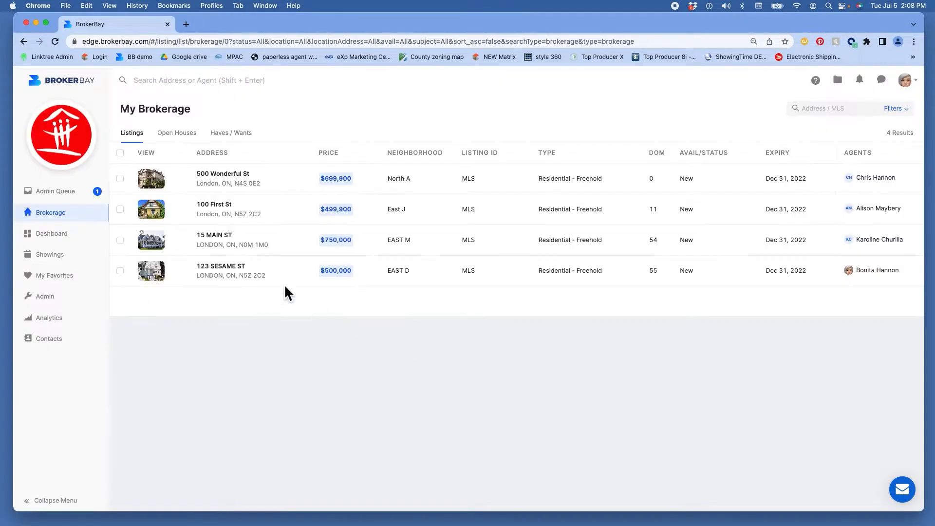
{"action": "left_click", "coordinate": [233, 176]}
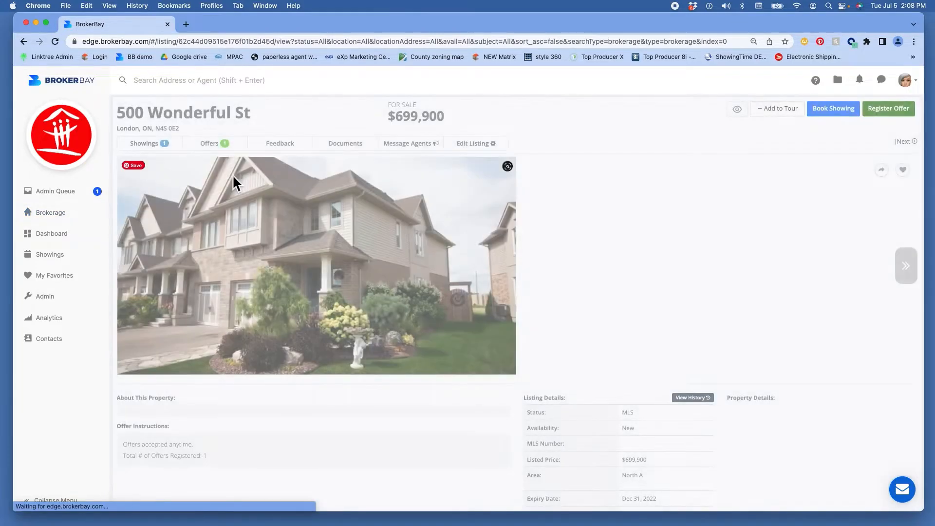
{"action": "left_click", "coordinate": [152, 154]}
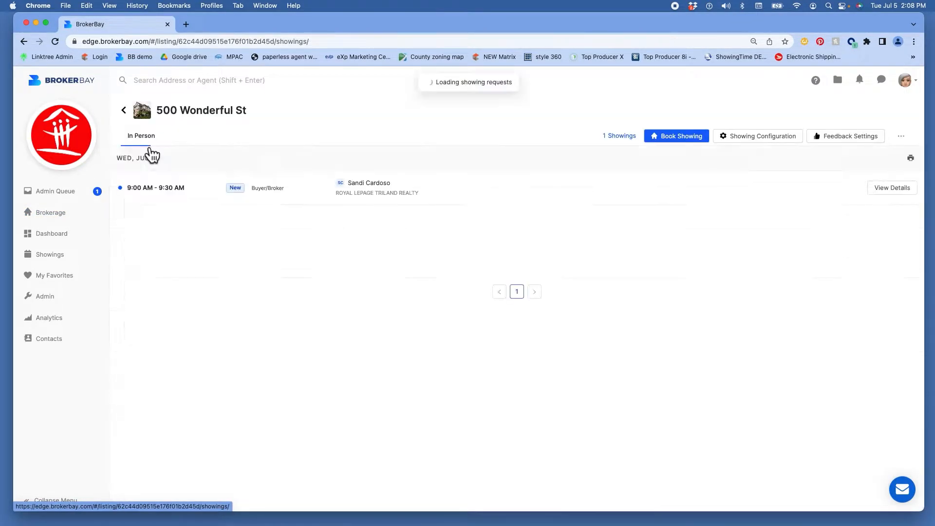
{"action": "left_click", "coordinate": [752, 142]}
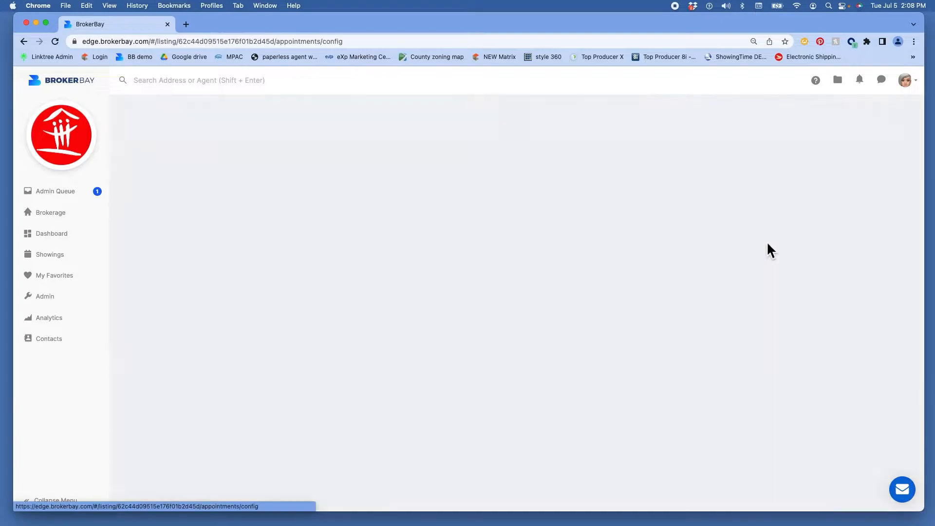
{"action": "scroll", "coordinate": [260, 261], "scroll_direction": "down", "scroll_amount": 3}
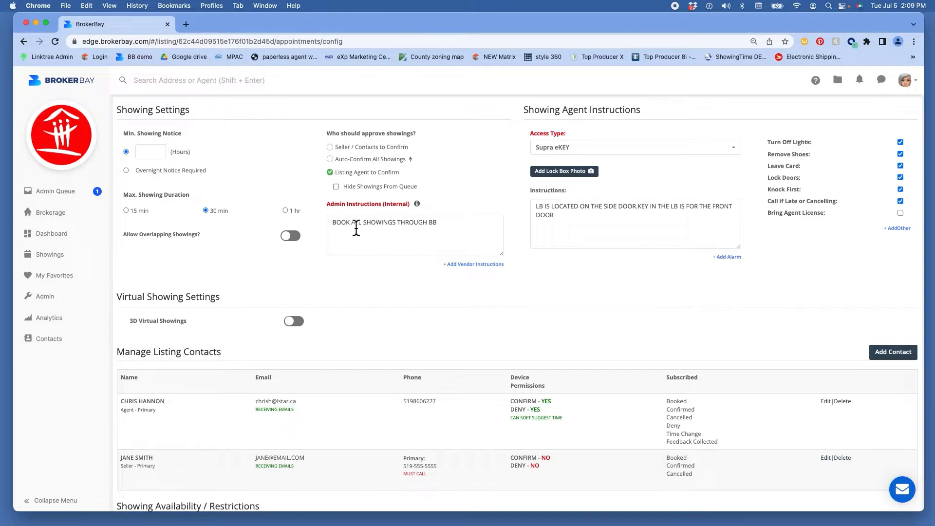
{"action": "left_click", "coordinate": [334, 229]}
{"action": "left_click", "coordinate": [398, 227]}
{"action": "scroll", "coordinate": [352, 238], "scroll_direction": "down", "scroll_amount": 1}
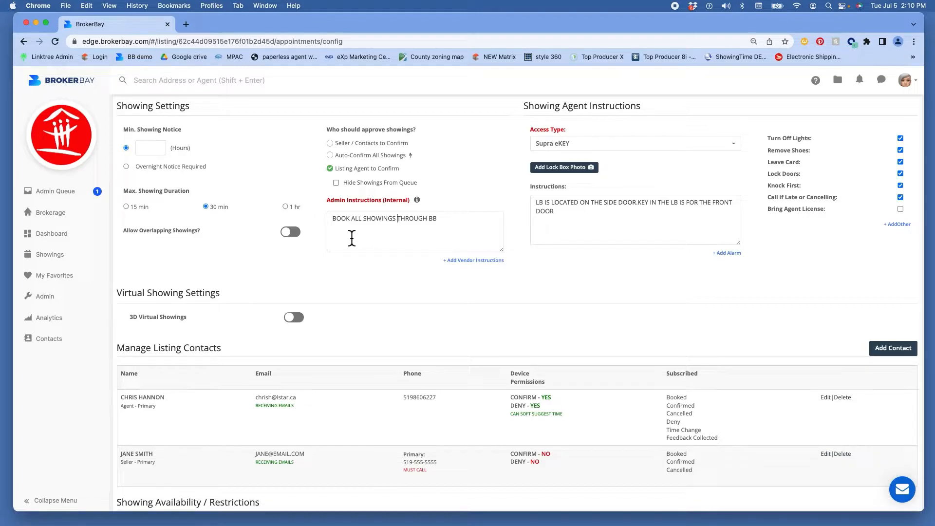
{"action": "left_click_drag", "start_coordinate": [351, 203], "coordinate": [383, 203]}
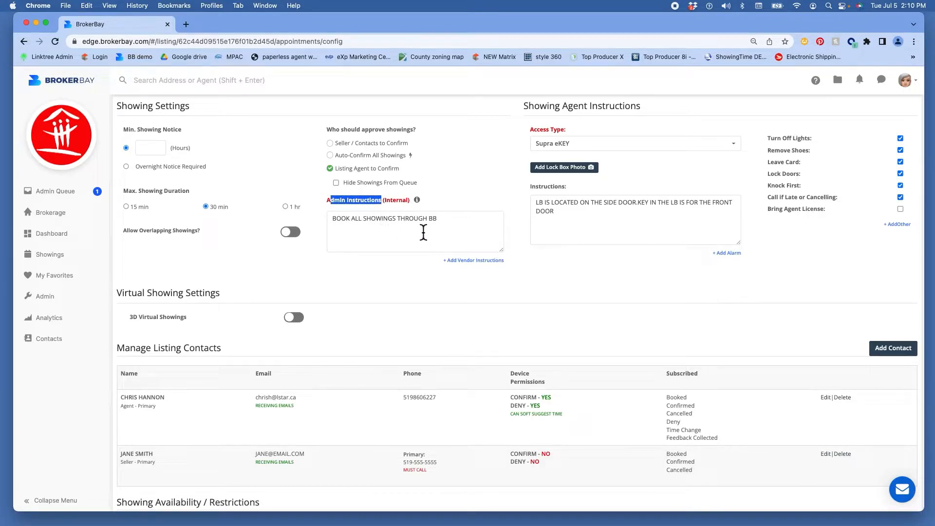
{"action": "left_click", "coordinate": [536, 132]}
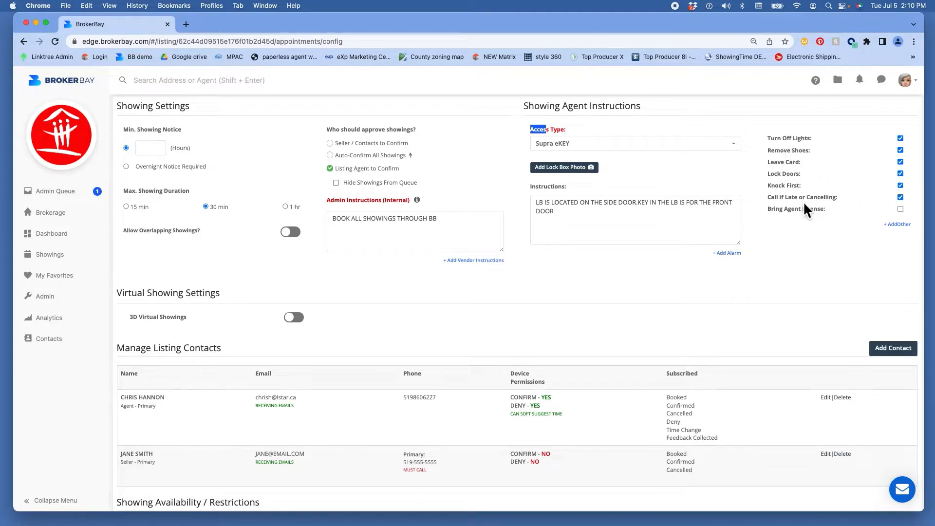
Step: Scroll down to the listing's Manage Listing Contacts section to add a new contact
{"action": "scroll", "coordinate": [806, 247], "scroll_direction": "down", "scroll_amount": 5}
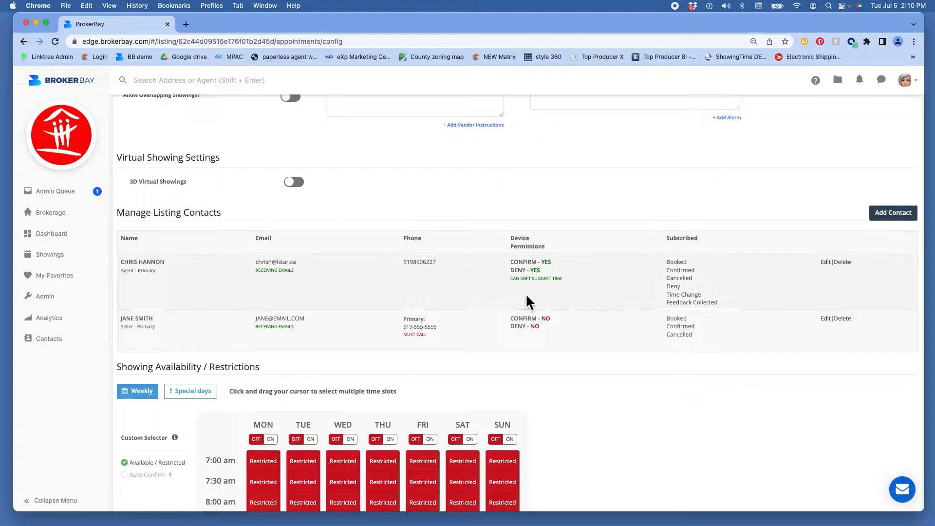
{"action": "scroll", "coordinate": [507, 290], "scroll_direction": "down", "scroll_amount": 1}
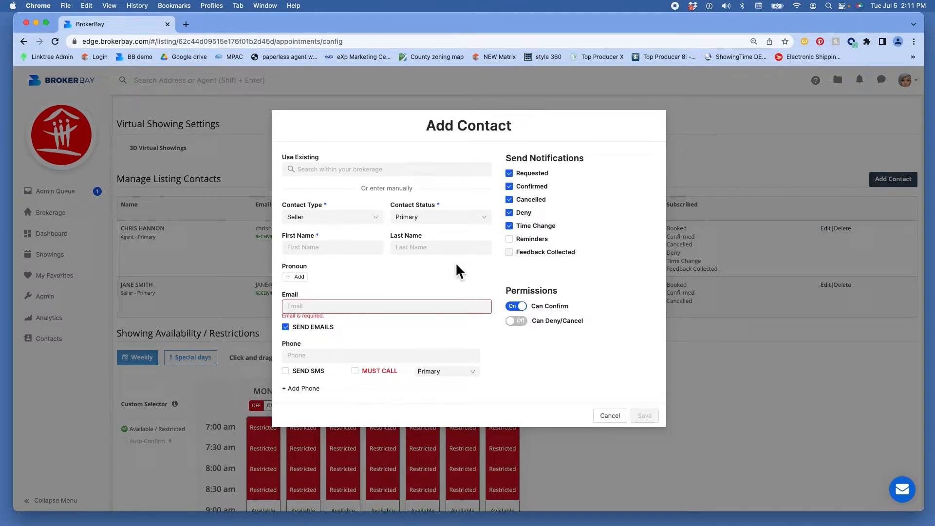
Step: Enter the new seller contact's first and last name, fixing typos, then move to Email
{"action": "left_click", "coordinate": [311, 251]}
{"action": "type", "text": "jim"}
{"action": "key", "text": "BackSpace"}
{"action": "key", "text": "BackSpace"}
{"action": "type", "text": "DJI"}
{"action": "key", "text": "BackSpace"}
{"action": "key", "text": "BackSpace"}
{"action": "key", "text": "BackSpace"}
{"action": "type", "text": "JIM"}
{"action": "key", "text": "Tab"}
{"action": "type", "text": "SMITH"}
{"action": "key", "text": "Tab"}
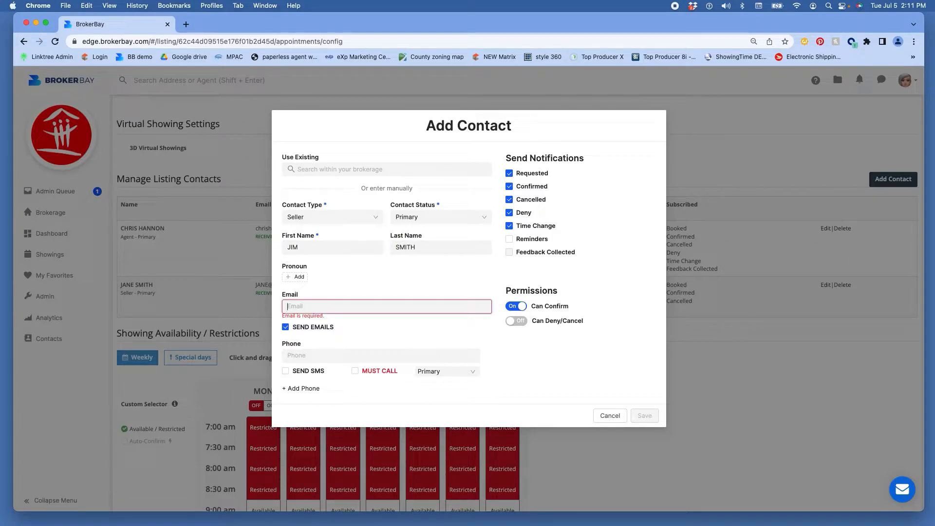
Step: Switch the contact from email to SMS notifications and enter their phone number
{"action": "left_click", "coordinate": [294, 328]}
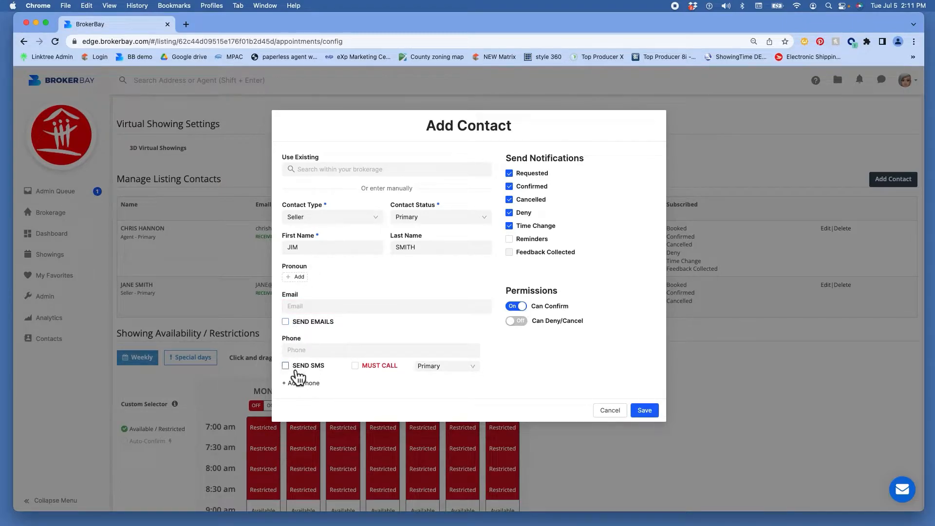
{"action": "left_click", "coordinate": [295, 369]}
{"action": "left_click", "coordinate": [293, 351]}
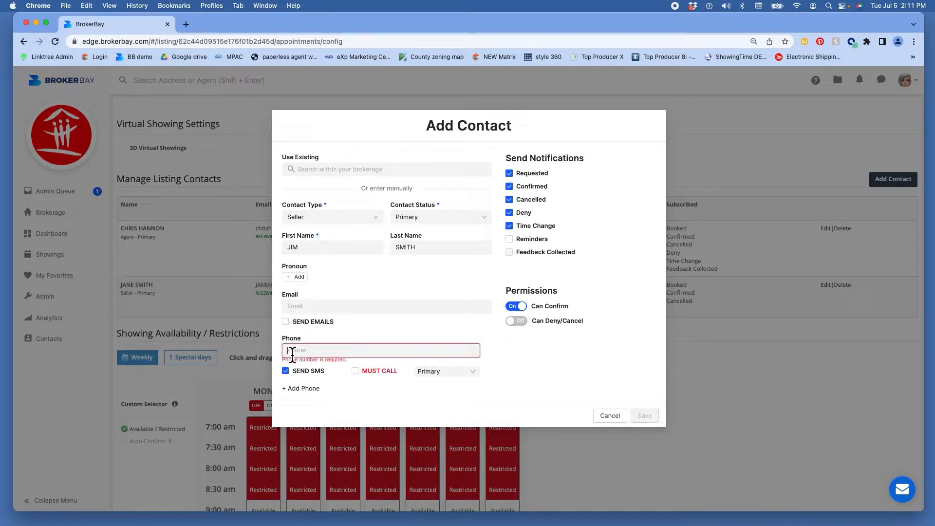
{"action": "type", "text": "519-555-5555"}
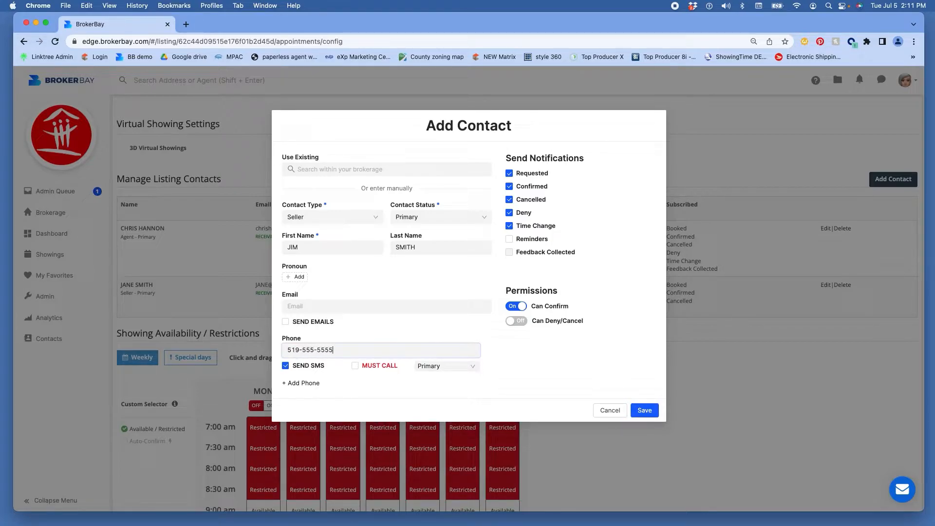
{"action": "left_click", "coordinate": [398, 299]}
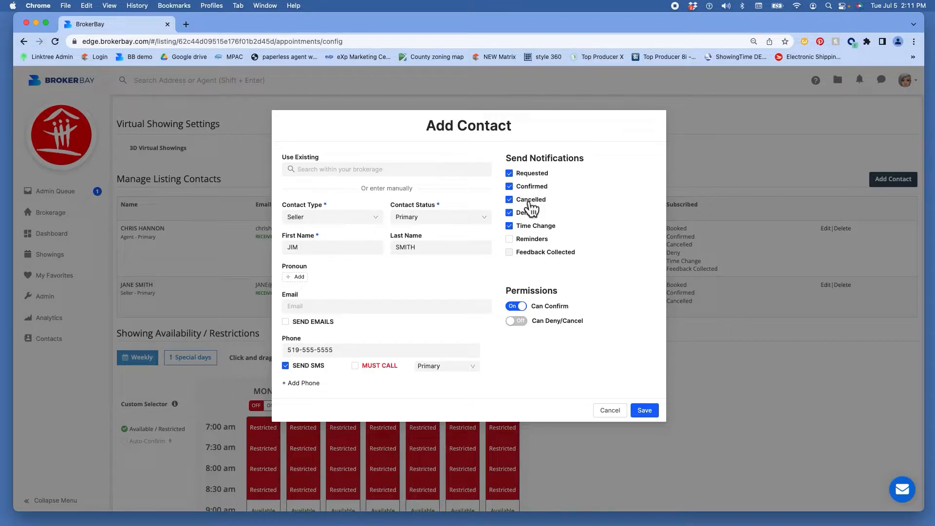
Step: Enable Can Deny/Cancel and soft-suggest times for the contact, then save and confirm it
{"action": "left_click", "coordinate": [521, 323]}
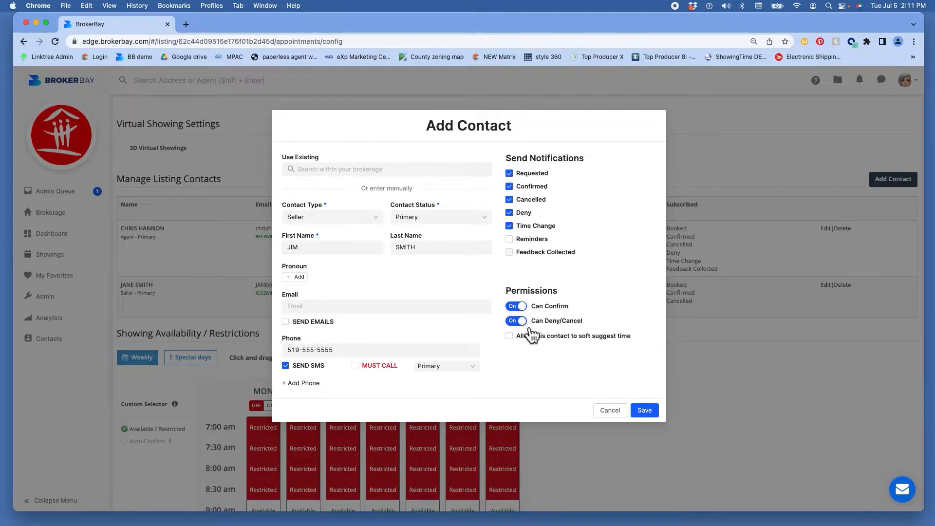
{"action": "left_click", "coordinate": [519, 337]}
{"action": "left_click", "coordinate": [645, 410]}
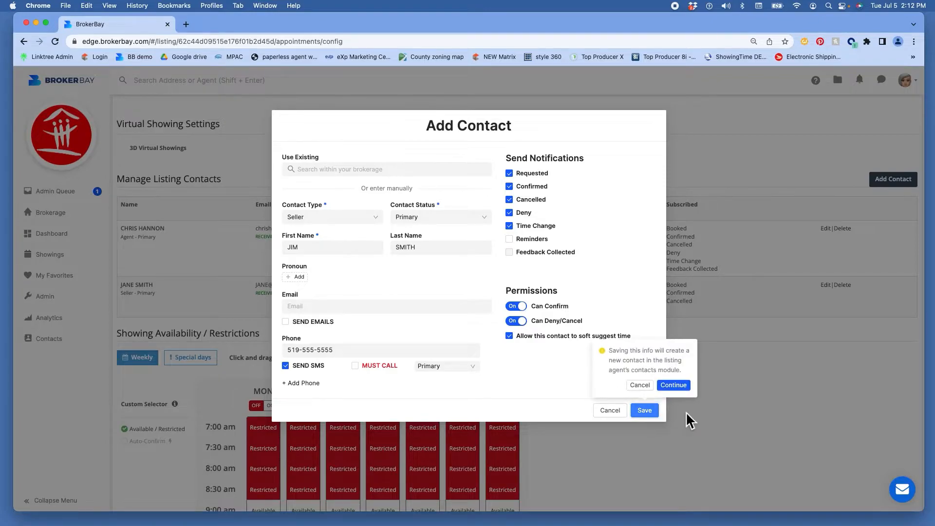
{"action": "left_click", "coordinate": [682, 385]}
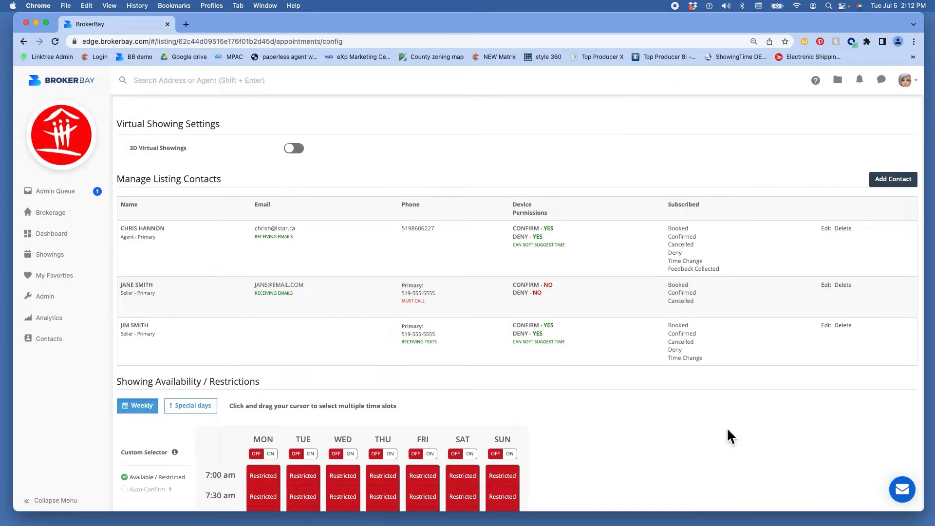
{"action": "scroll", "coordinate": [727, 428], "scroll_direction": "down", "scroll_amount": 1}
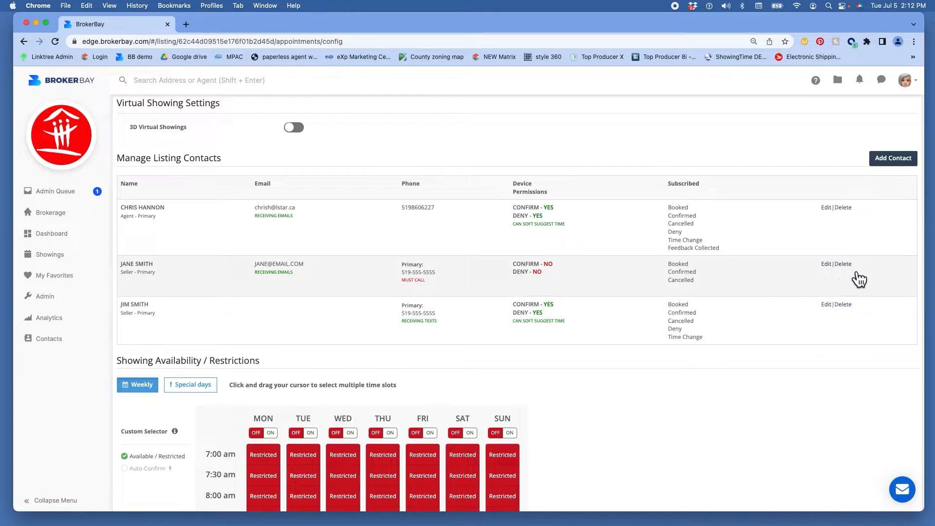
Step: Drag across the weekly grid to restrict, then free again, the Monday–Saturday morning slots
{"action": "scroll", "coordinate": [773, 372], "scroll_direction": "down", "scroll_amount": 6}
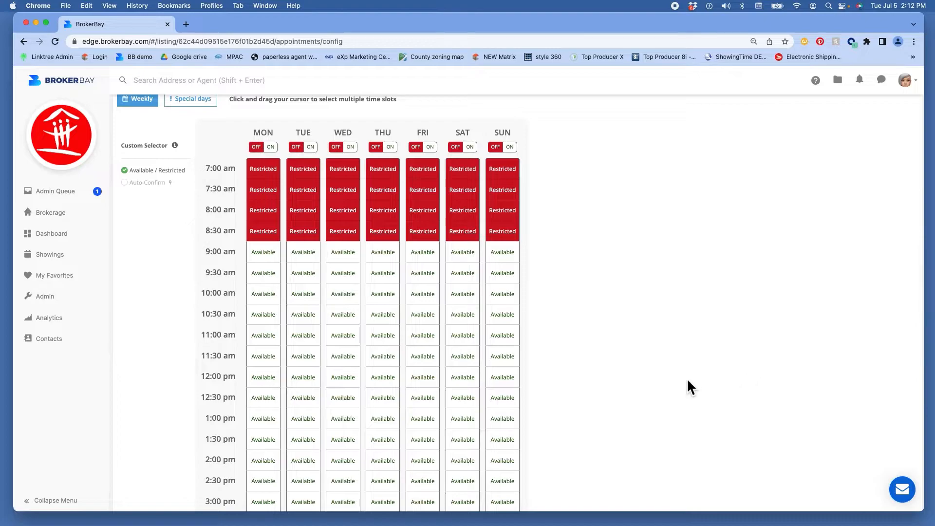
{"action": "left_click_drag", "start_coordinate": [258, 263], "coordinate": [464, 364]}
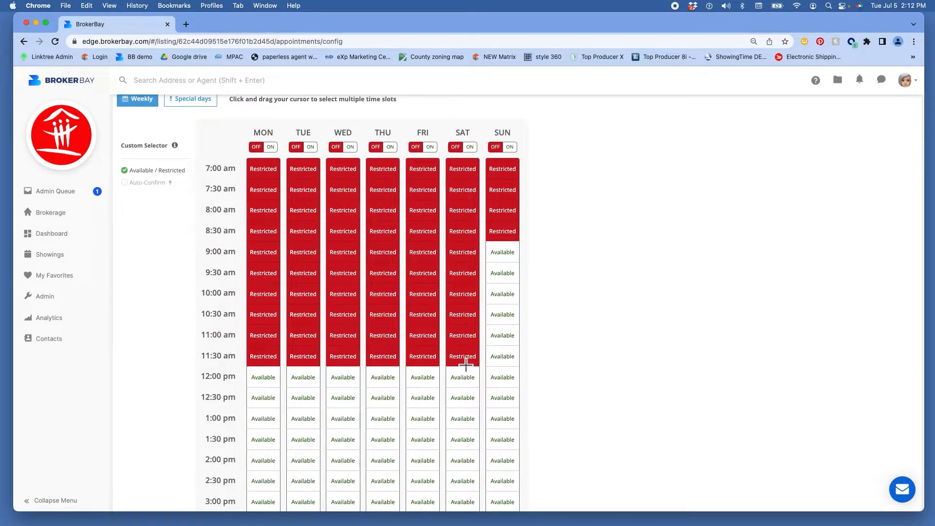
{"action": "left_click_drag", "start_coordinate": [267, 241], "coordinate": [471, 360]}
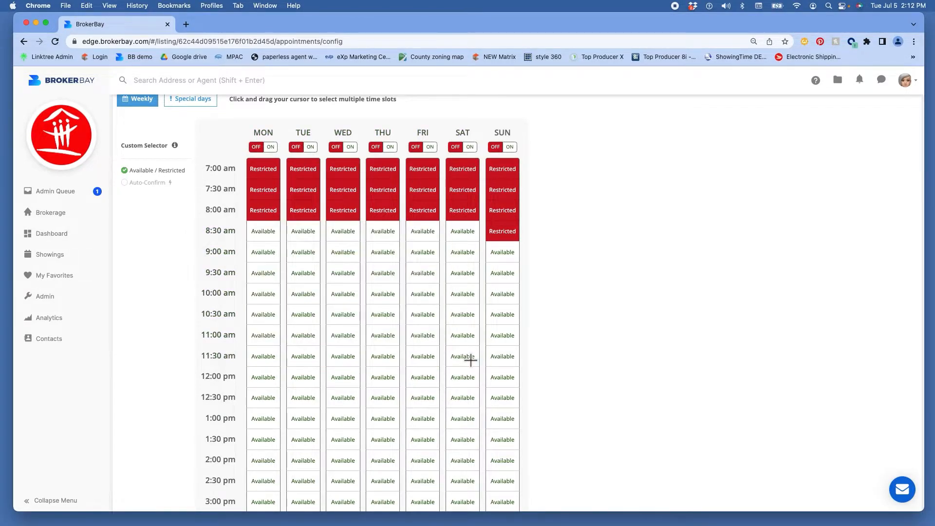
{"action": "scroll", "coordinate": [462, 318], "scroll_direction": "up", "scroll_amount": 3}
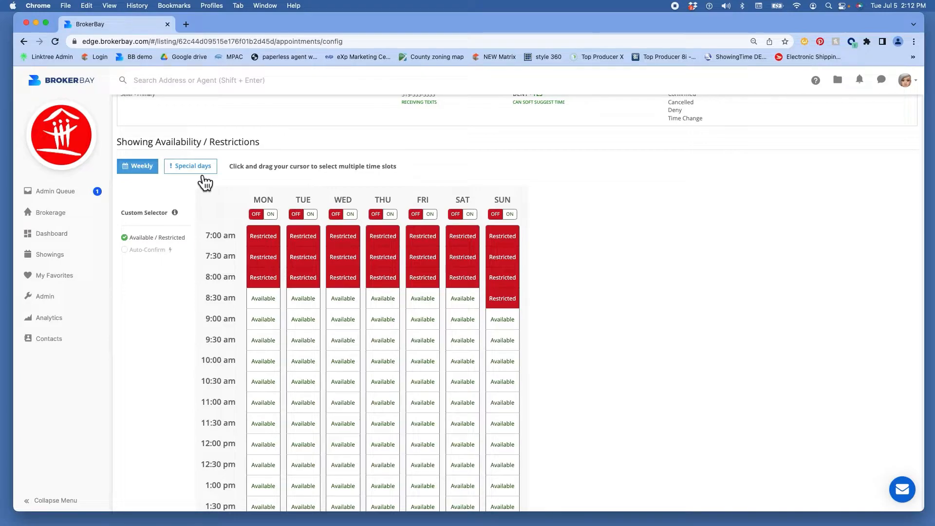
Step: Open the Special days schedule, pick a date to add, then return to Weekly
{"action": "left_click", "coordinate": [200, 170]}
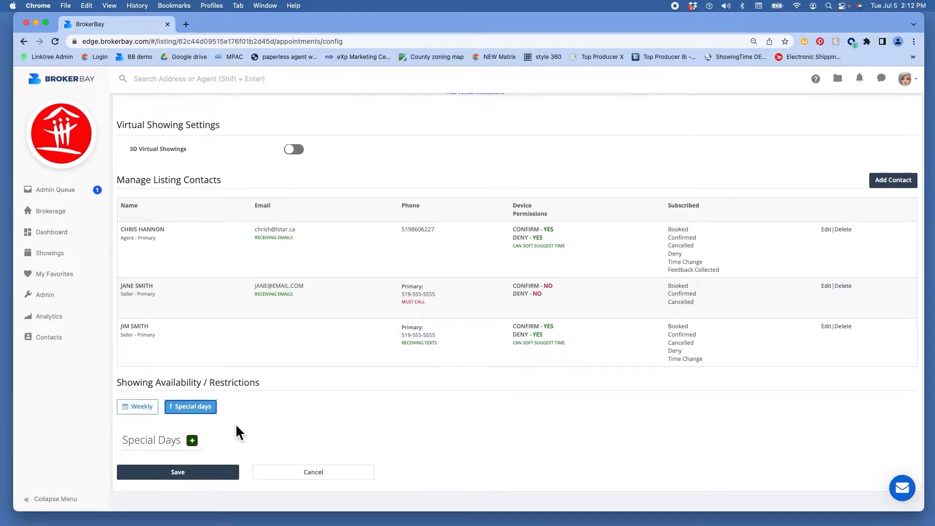
{"action": "left_click", "coordinate": [192, 442]}
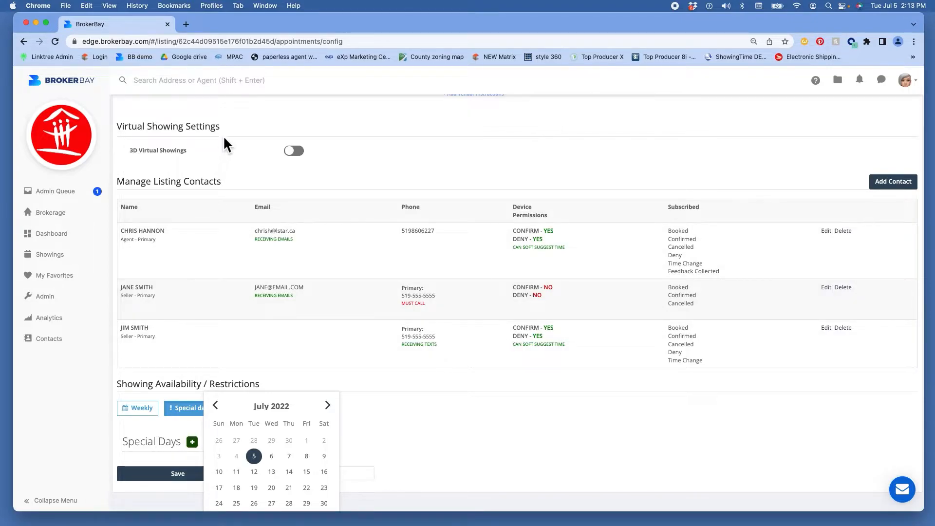
{"action": "left_click", "coordinate": [152, 415]}
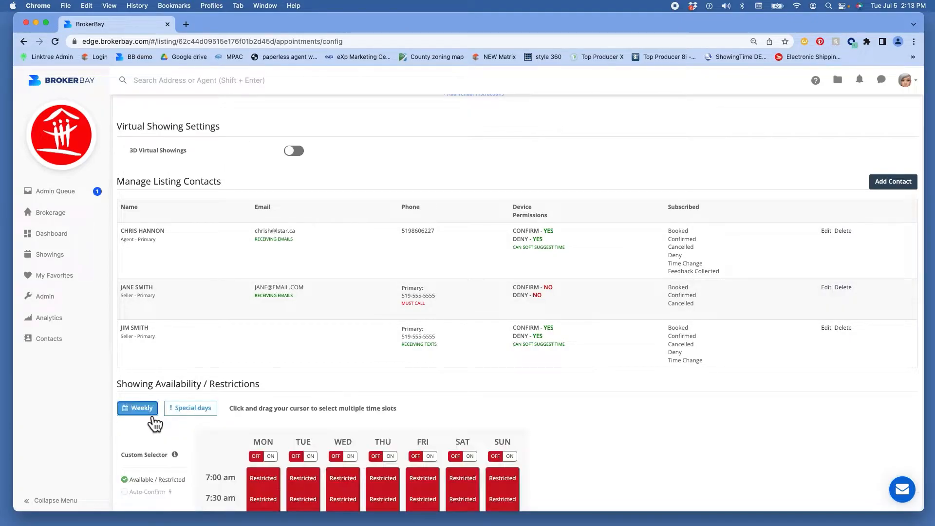
{"action": "scroll", "coordinate": [150, 425], "scroll_direction": "down", "scroll_amount": 5}
{"action": "scroll", "coordinate": [152, 425], "scroll_direction": "up", "scroll_amount": 15}
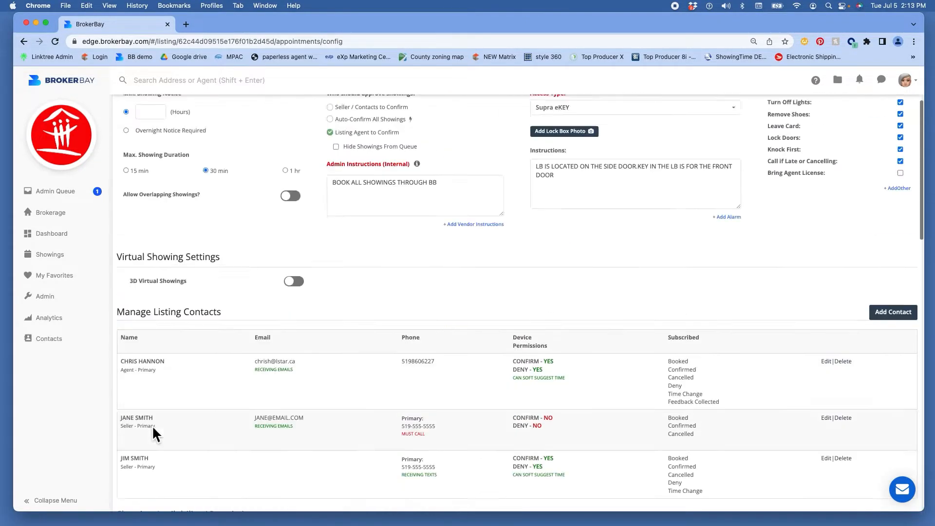
{"action": "left_click", "coordinate": [331, 224]}
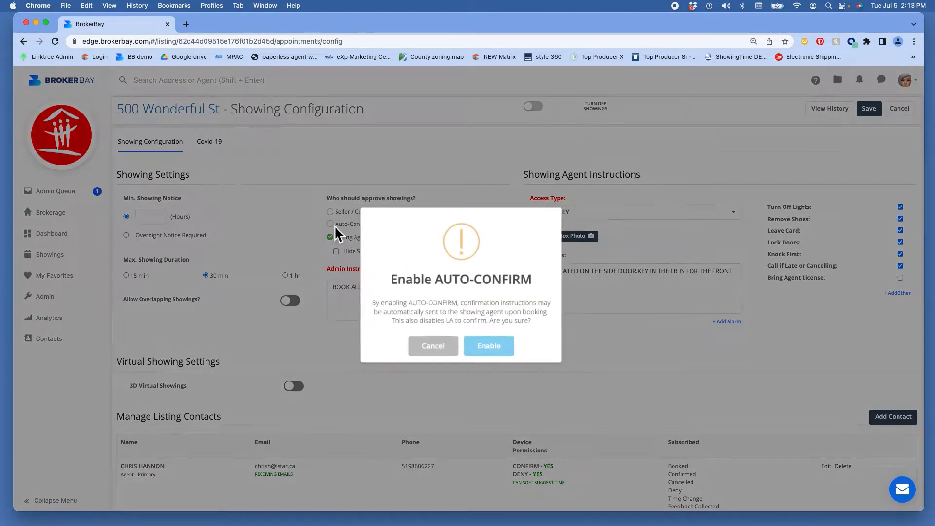
{"action": "left_click", "coordinate": [486, 351]}
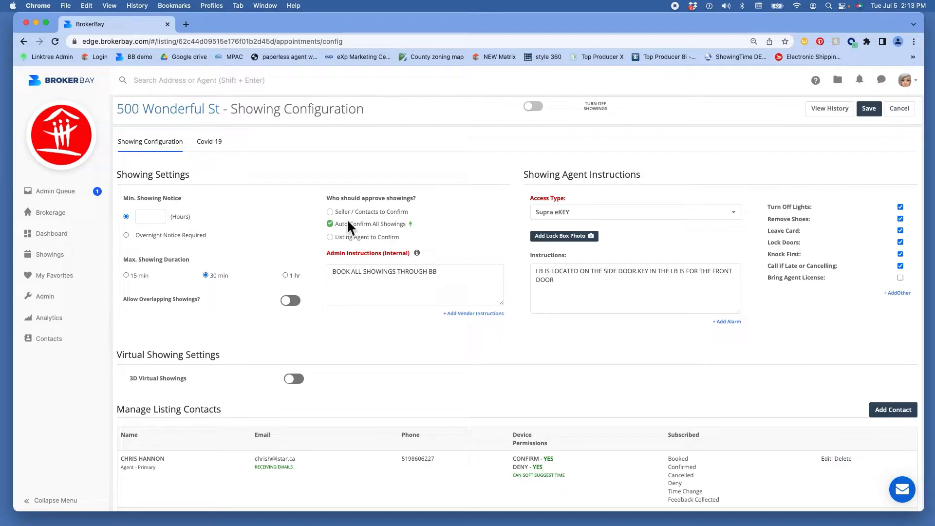
{"action": "left_click", "coordinate": [330, 211]}
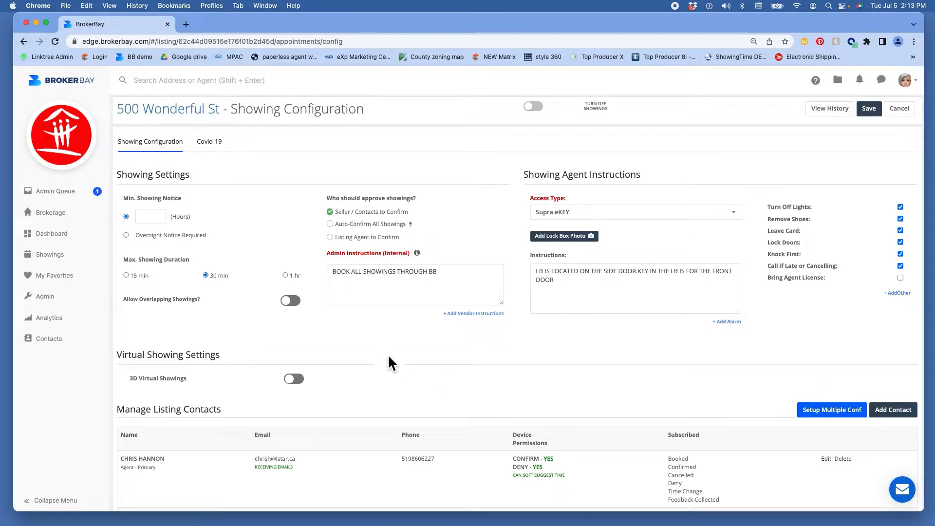
{"action": "scroll", "coordinate": [388, 360], "scroll_direction": "down", "scroll_amount": 8}
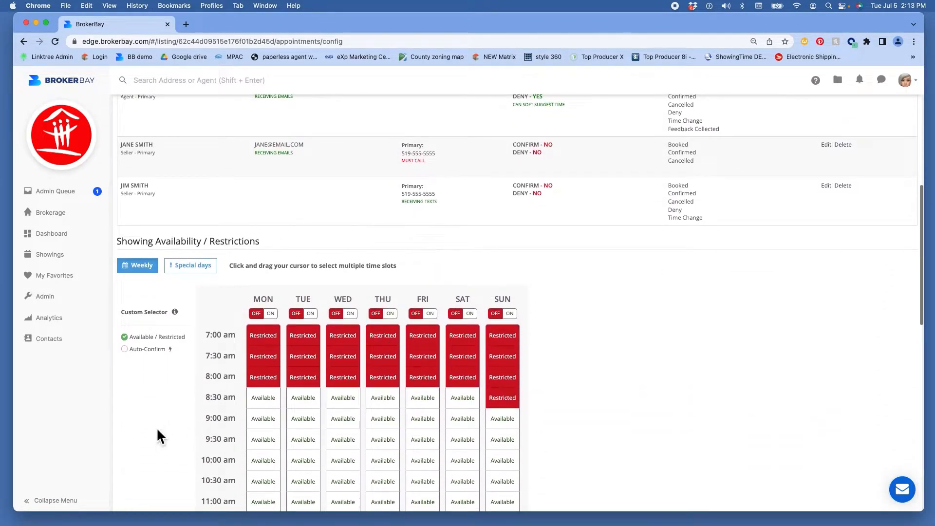
{"action": "left_click", "coordinate": [126, 349]}
{"action": "scroll", "coordinate": [154, 397], "scroll_direction": "down", "scroll_amount": 2}
{"action": "scroll", "coordinate": [154, 396], "scroll_direction": "down", "scroll_amount": 1}
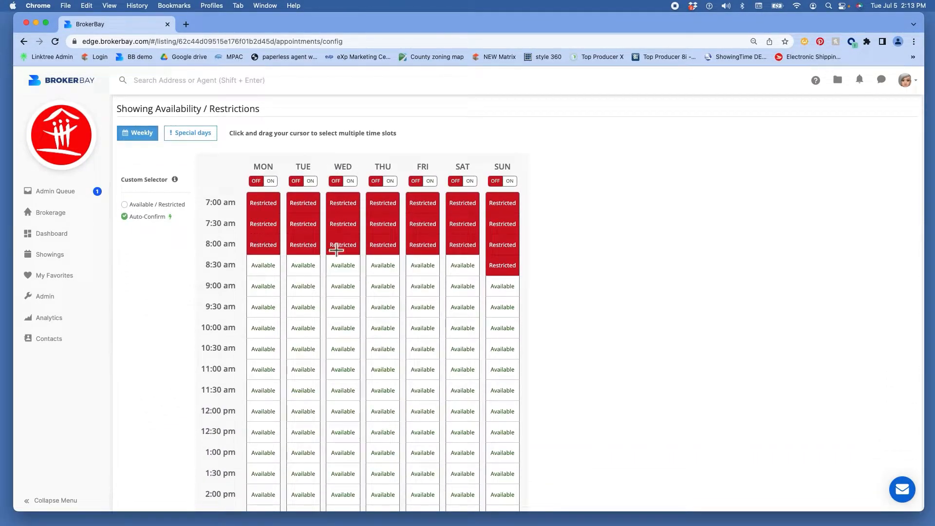
{"action": "left_click_drag", "start_coordinate": [256, 292], "coordinate": [520, 504]}
{"action": "scroll", "coordinate": [612, 436], "scroll_direction": "down", "scroll_amount": 4}
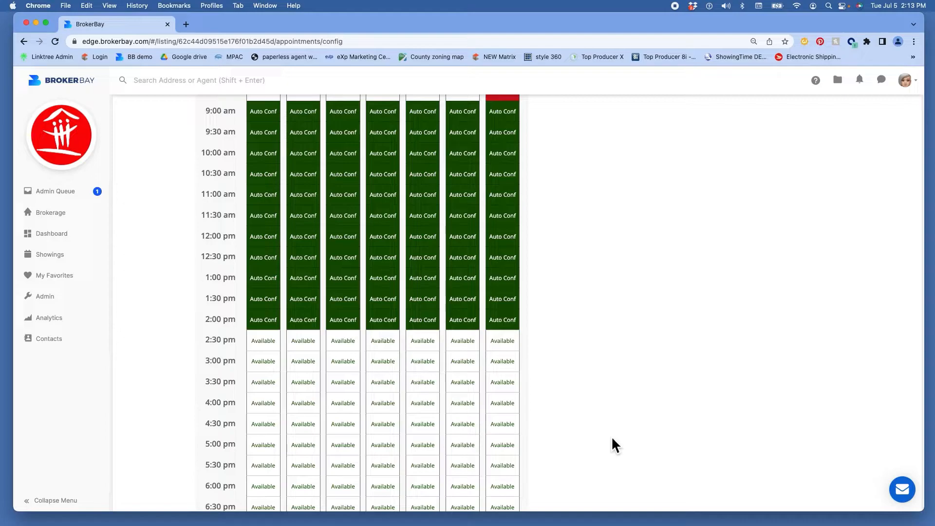
{"action": "scroll", "coordinate": [263, 359], "scroll_direction": "down", "scroll_amount": 3}
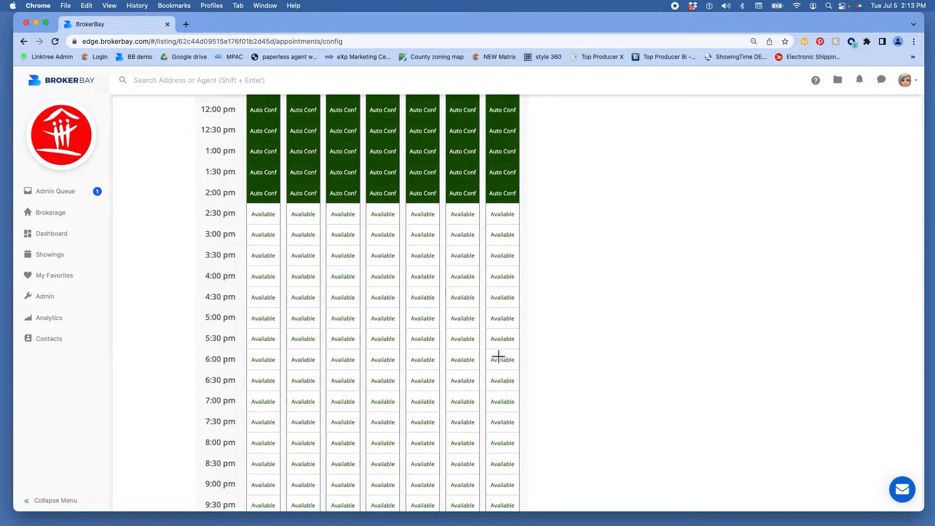
{"action": "scroll", "coordinate": [498, 357], "scroll_direction": "up", "scroll_amount": 10}
{"action": "scroll", "coordinate": [499, 356], "scroll_direction": "up", "scroll_amount": 2}
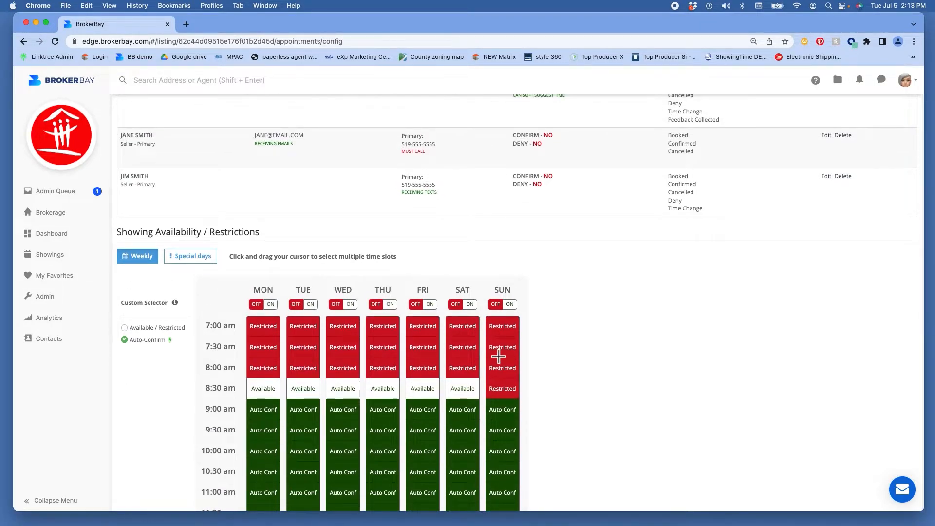
{"action": "scroll", "coordinate": [615, 350], "scroll_direction": "up", "scroll_amount": 5}
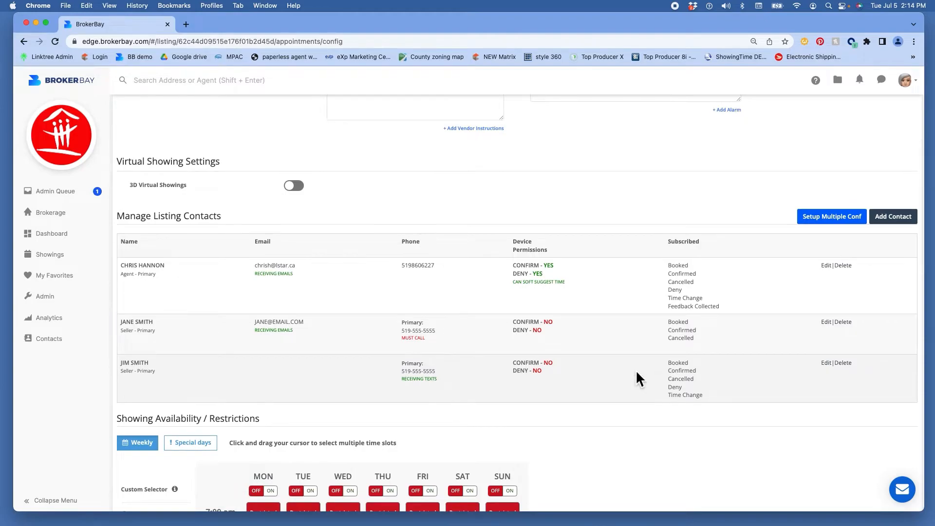
Step: Go back to Brokerage and confirm leaving the showing configuration without saving changes
{"action": "scroll", "coordinate": [872, 160], "scroll_direction": "up", "scroll_amount": 6}
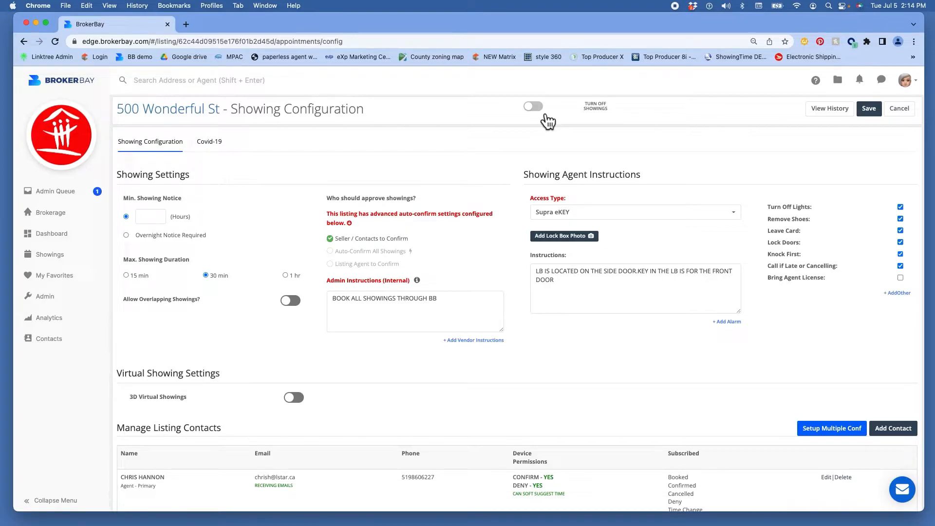
{"action": "scroll", "coordinate": [548, 119], "scroll_direction": "down", "scroll_amount": 1}
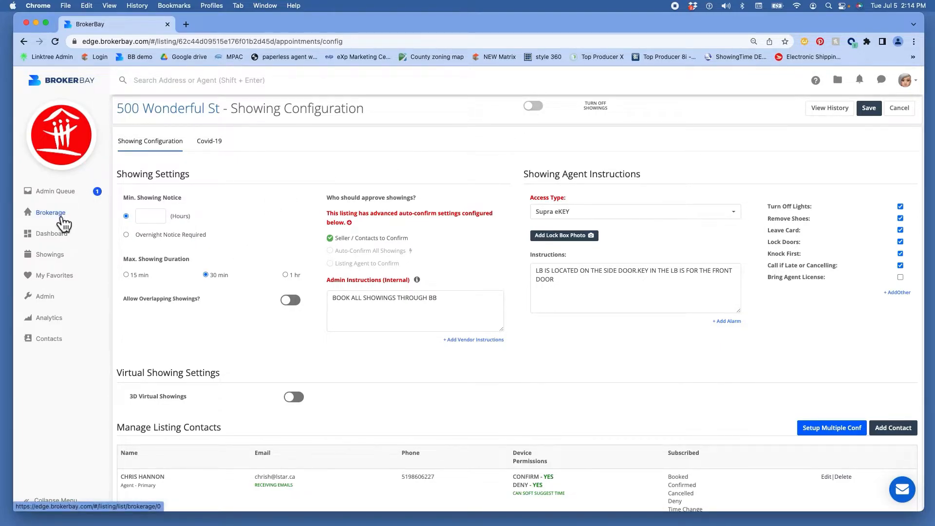
{"action": "left_click", "coordinate": [56, 212]}
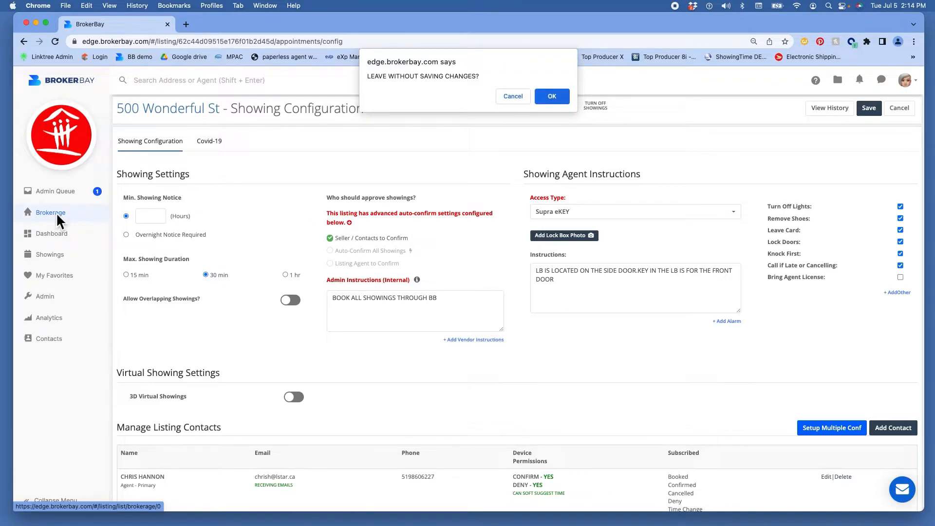
{"action": "left_click", "coordinate": [545, 98]}
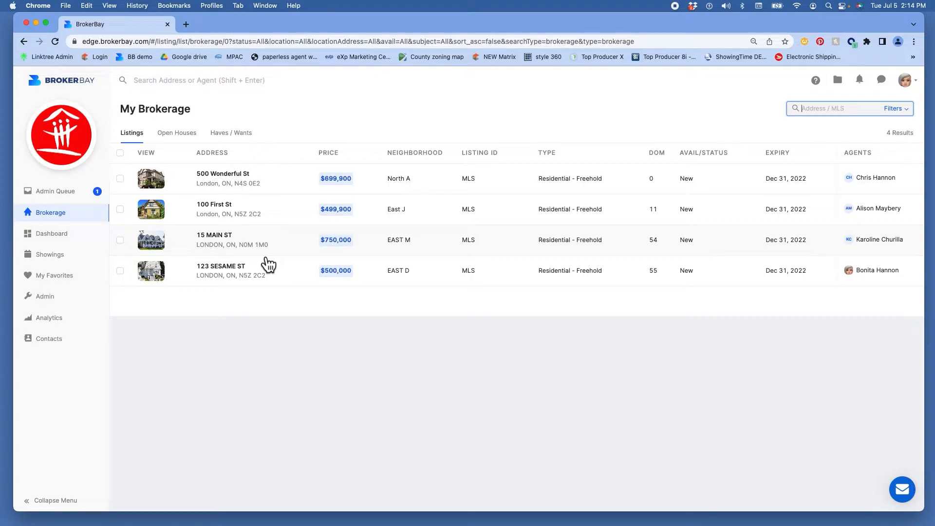
Step: Open 500 Wonderful St's Offers tab and bring up its Offer Settings page
{"action": "left_click", "coordinate": [234, 179]}
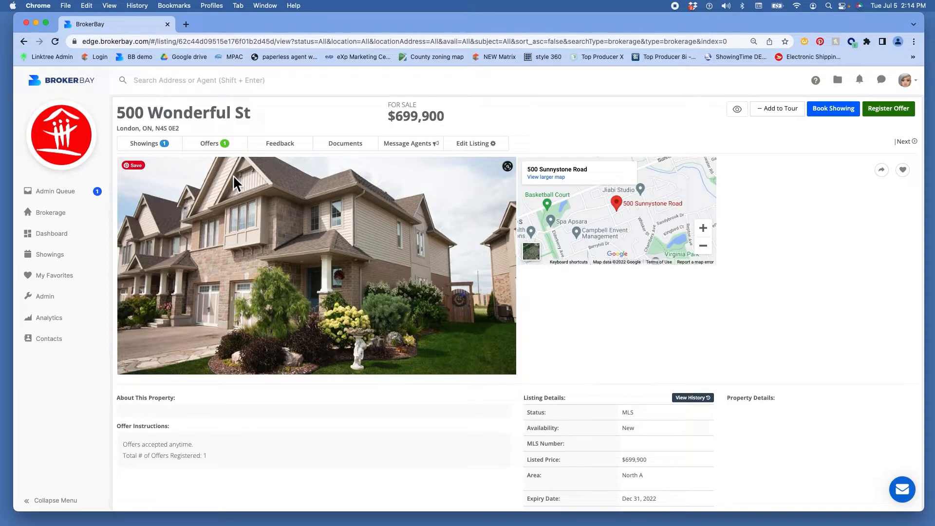
{"action": "left_click", "coordinate": [246, 149]}
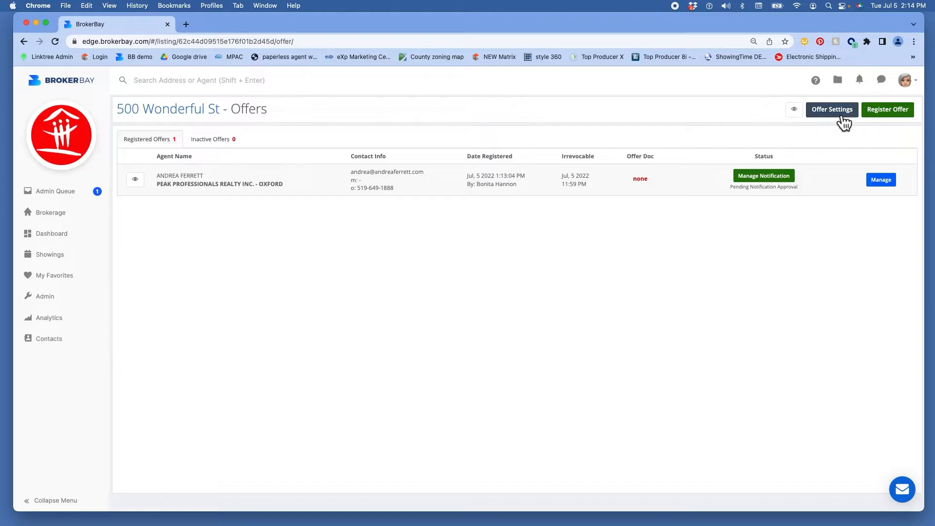
{"action": "left_click", "coordinate": [837, 110]}
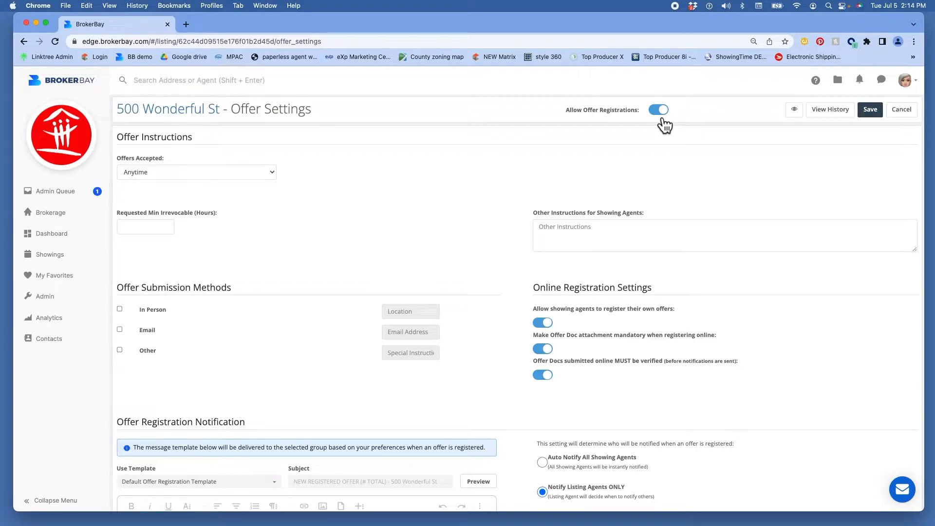
{"action": "left_click", "coordinate": [188, 174]}
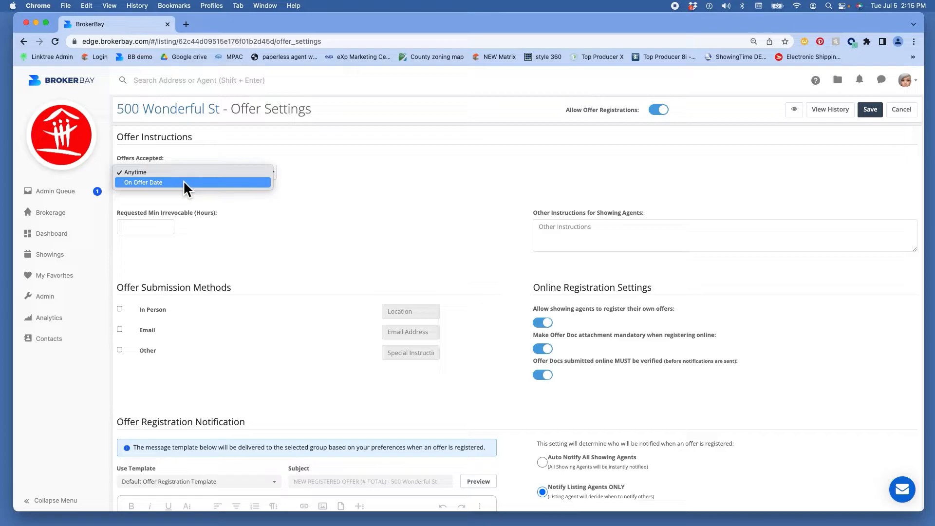
{"action": "left_click", "coordinate": [192, 174]}
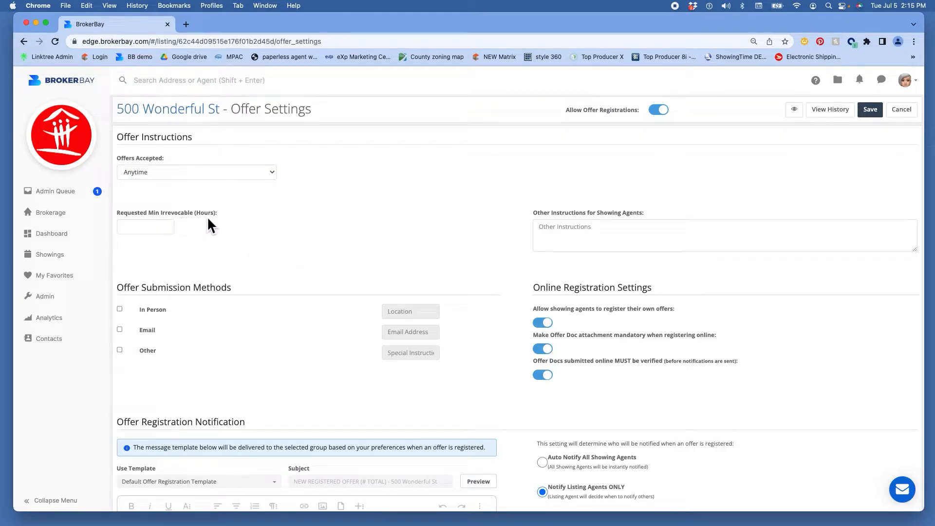
{"action": "left_click_drag", "start_coordinate": [562, 213], "coordinate": [566, 219]}
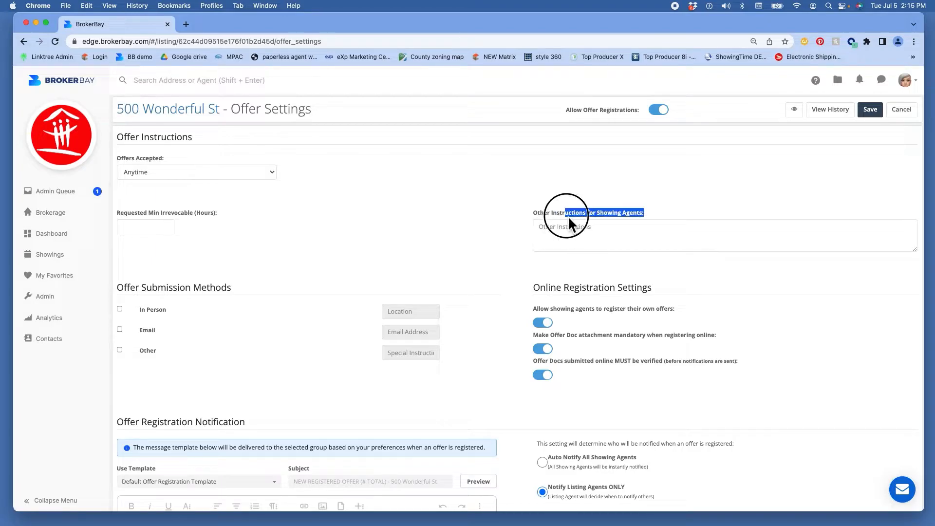
{"action": "scroll", "coordinate": [560, 280], "scroll_direction": "down", "scroll_amount": 3}
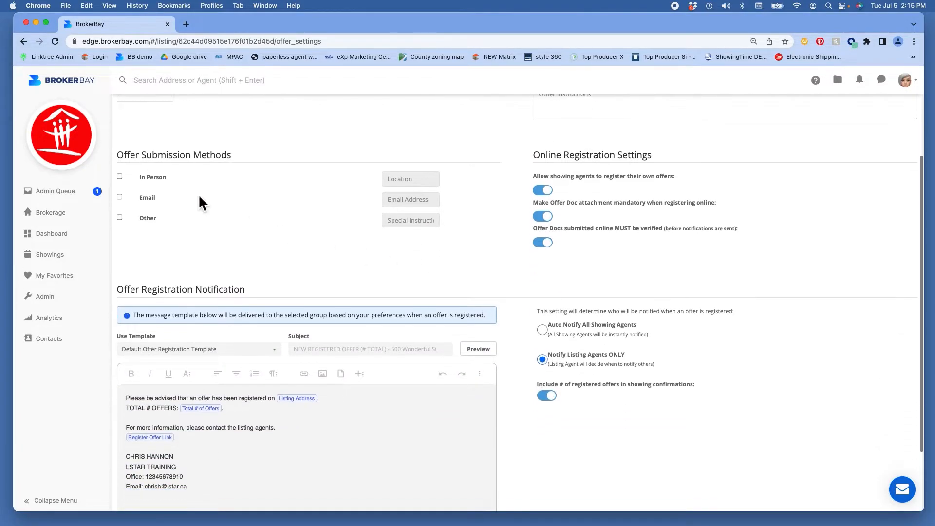
{"action": "left_click_drag", "start_coordinate": [122, 162], "coordinate": [221, 155]}
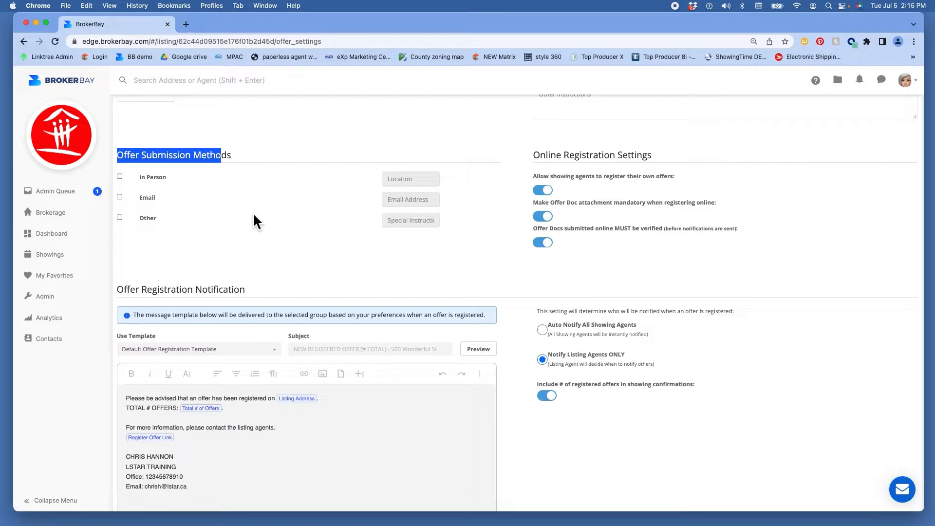
Step: Tick Email under Offer Submission Methods and put the cursor in the Email Address field
{"action": "left_click", "coordinate": [119, 197]}
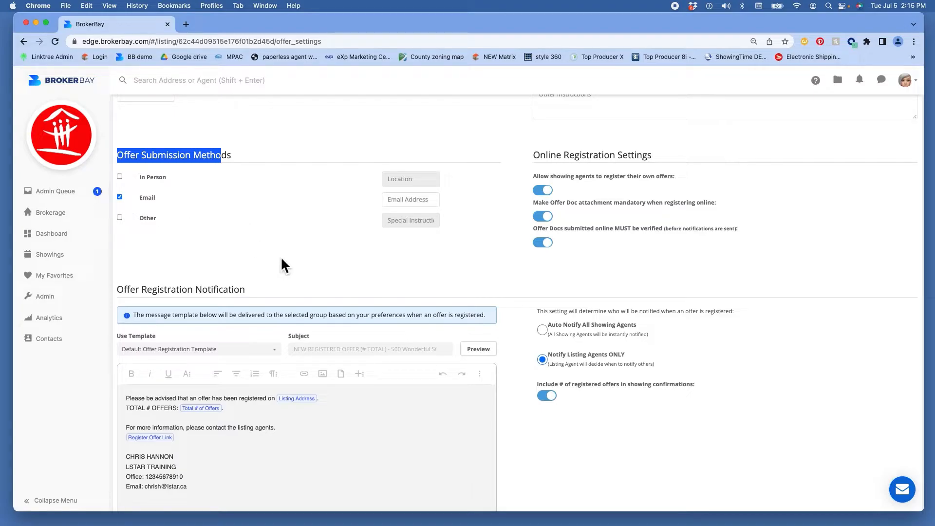
{"action": "left_click", "coordinate": [396, 200]}
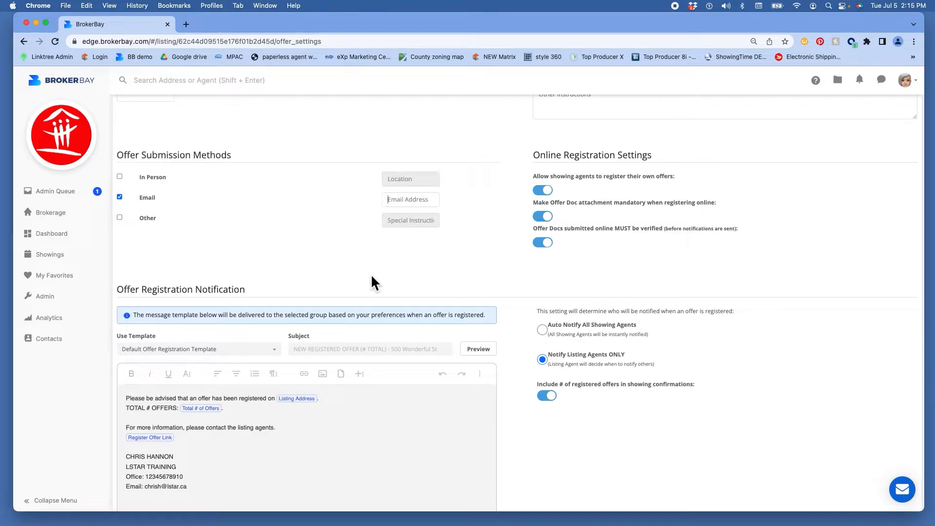
{"action": "left_click_drag", "start_coordinate": [534, 155], "coordinate": [631, 155]}
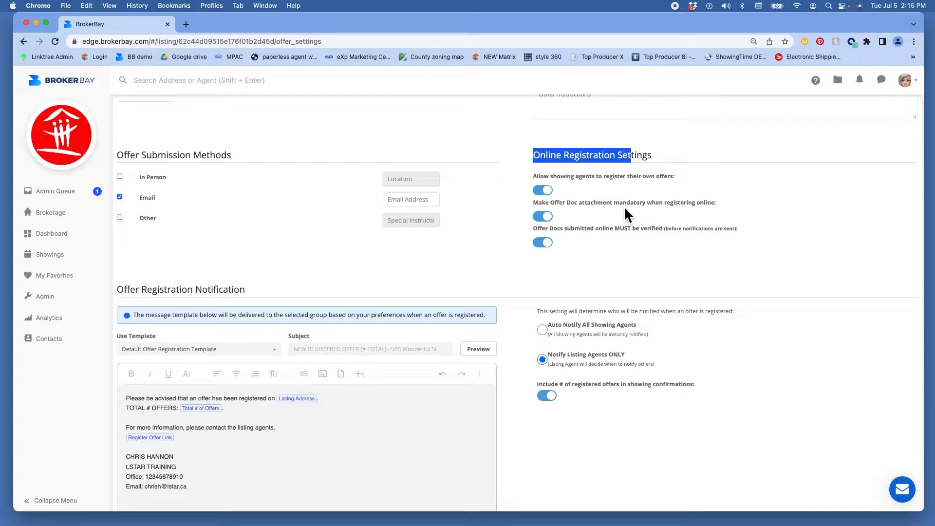
{"action": "scroll", "coordinate": [549, 229], "scroll_direction": "up", "scroll_amount": 1}
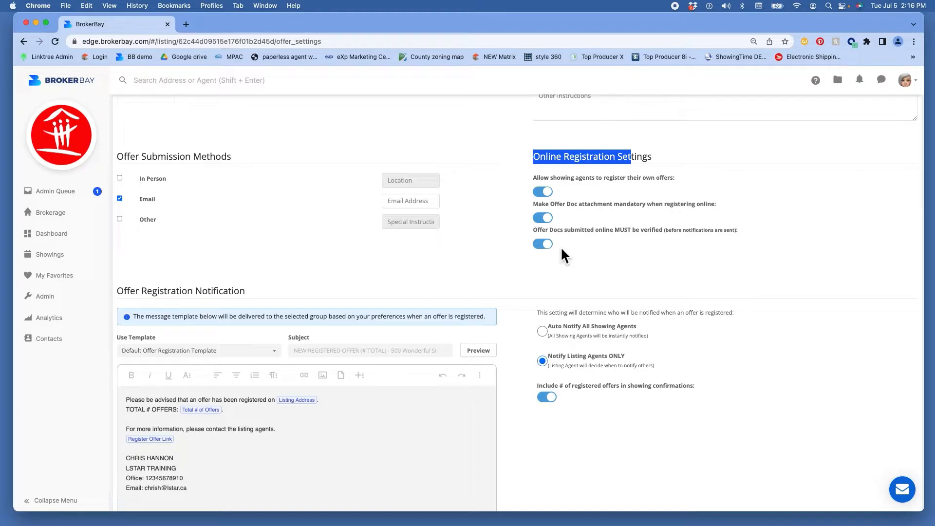
{"action": "scroll", "coordinate": [561, 273], "scroll_direction": "down", "scroll_amount": 2}
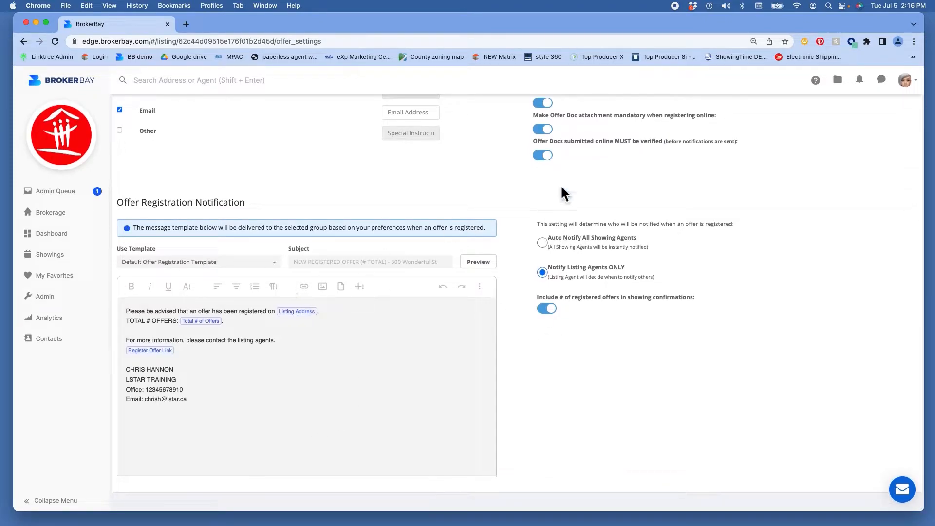
{"action": "left_click", "coordinate": [908, 82]}
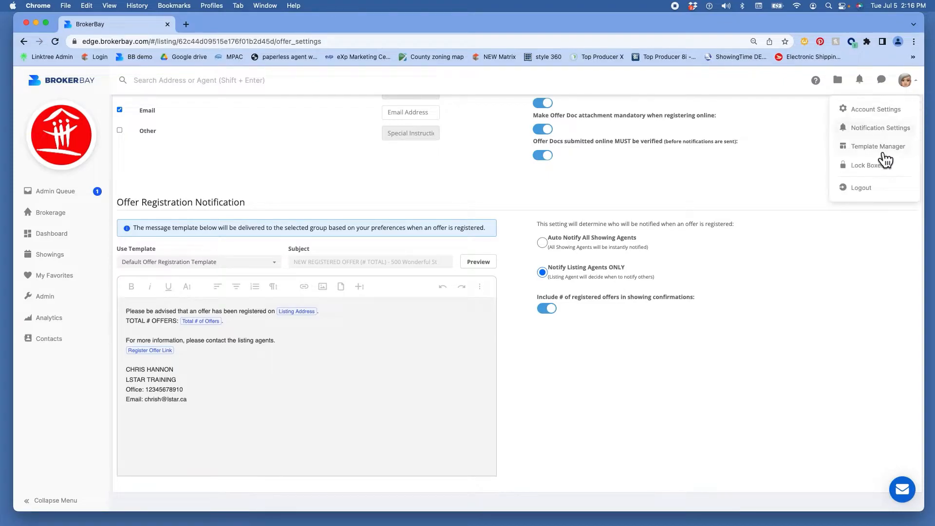
{"action": "left_click", "coordinate": [817, 169]}
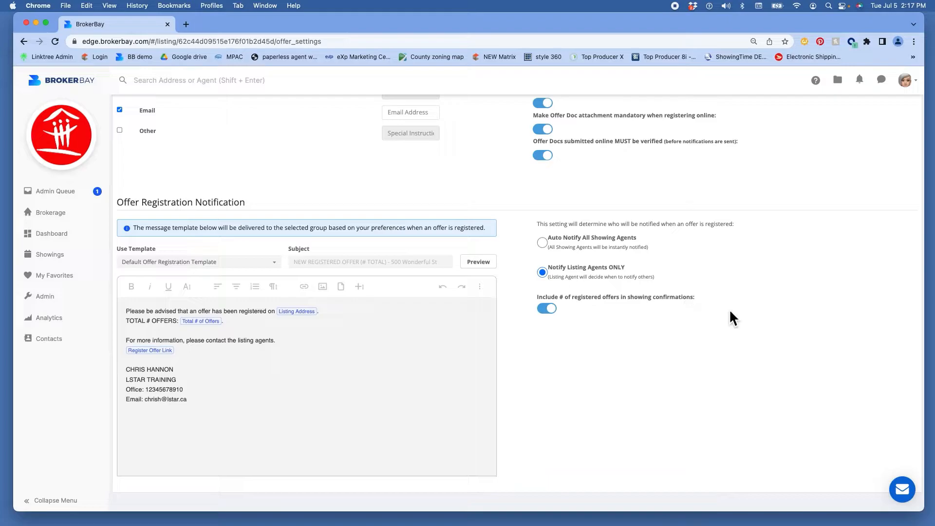
{"action": "scroll", "coordinate": [808, 302], "scroll_direction": "up", "scroll_amount": 5}
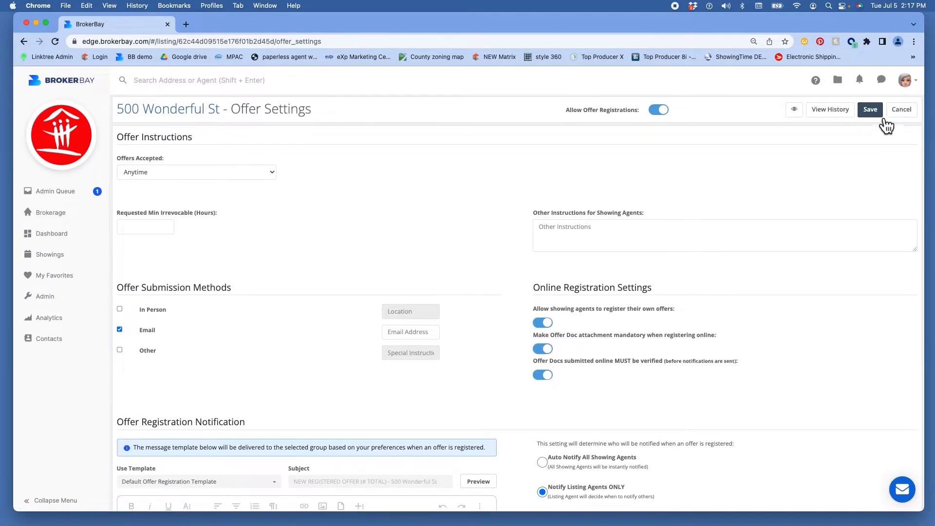
{"action": "left_click", "coordinate": [882, 115]}
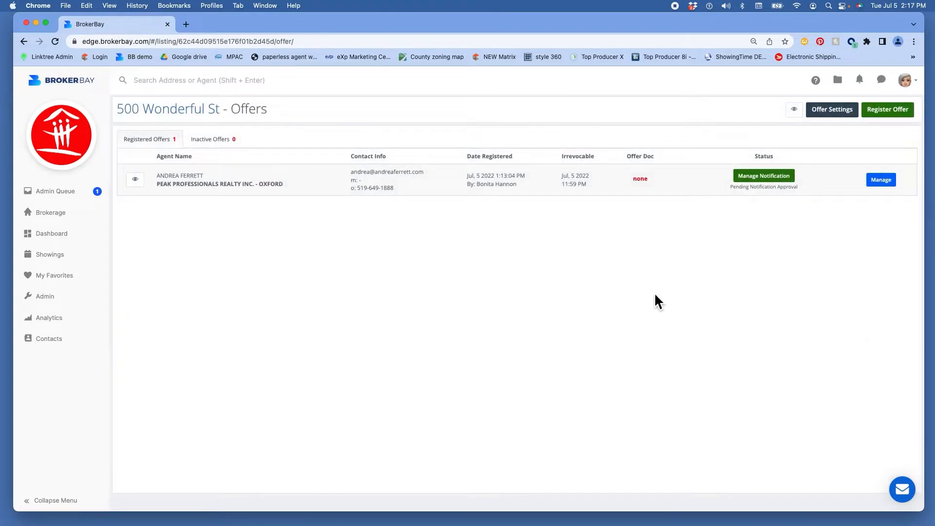
{"action": "left_click", "coordinate": [57, 199]}
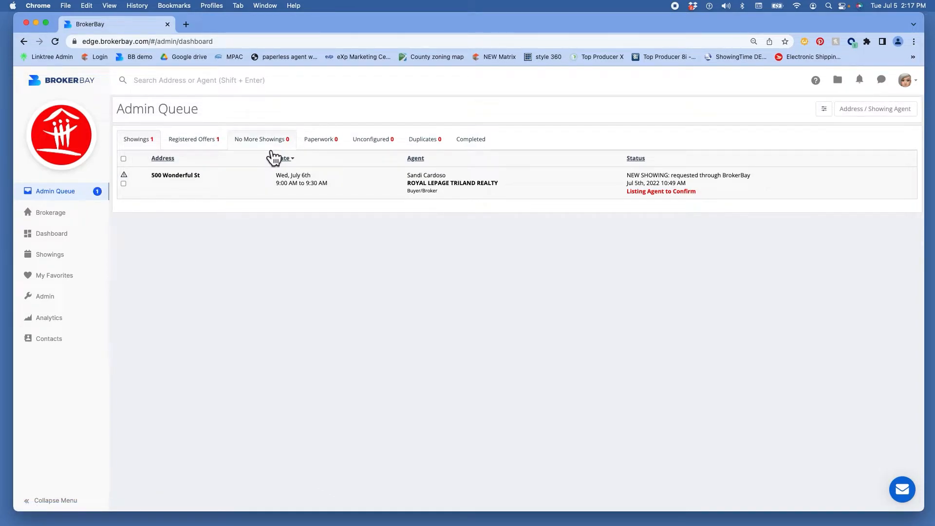
Step: Open the 500 Wonderful St showing request and review its booking instructions and seller's must-call number
{"action": "left_click", "coordinate": [246, 192]}
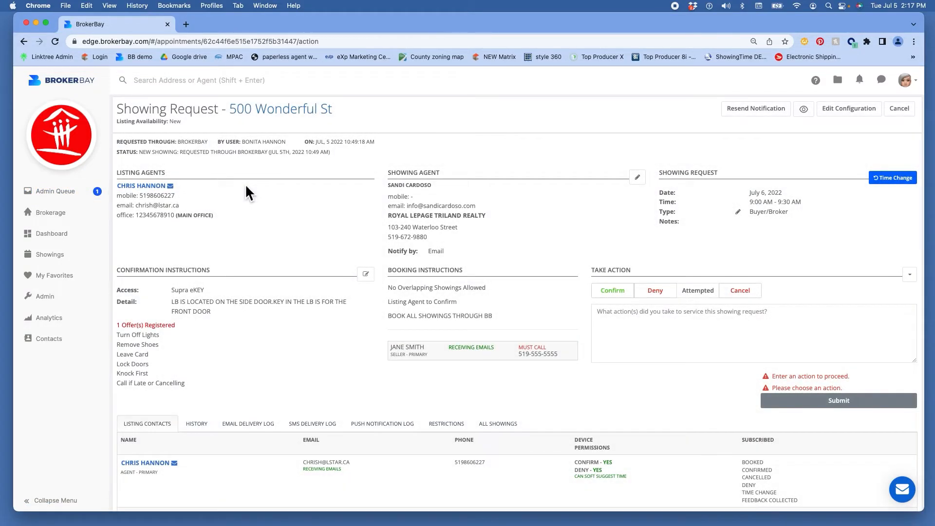
{"action": "scroll", "coordinate": [246, 190], "scroll_direction": "down", "scroll_amount": 2}
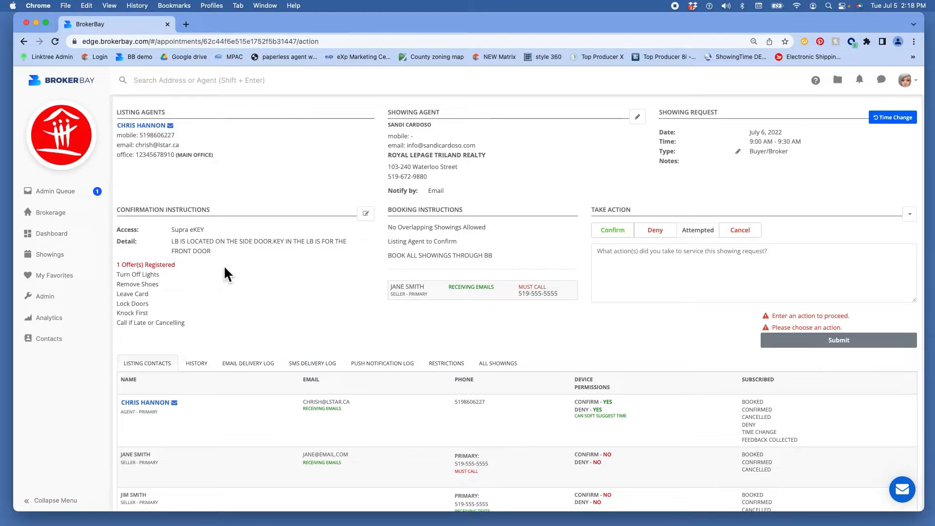
{"action": "left_click_drag", "start_coordinate": [408, 210], "coordinate": [465, 210]}
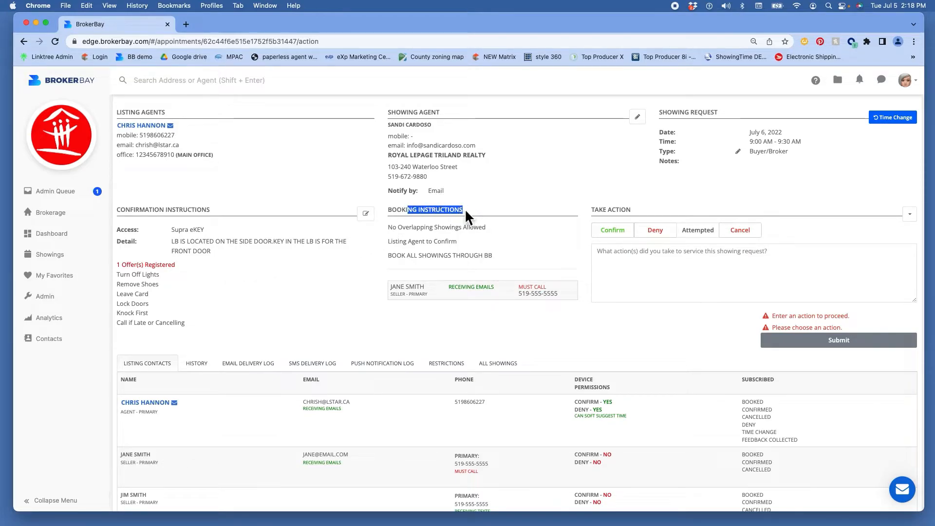
{"action": "left_click_drag", "start_coordinate": [600, 210], "coordinate": [637, 210]}
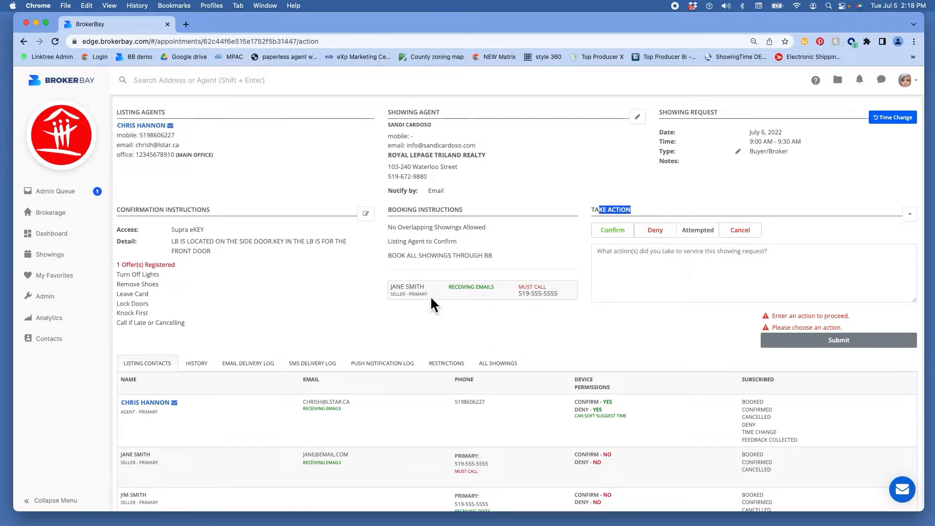
{"action": "left_click_drag", "start_coordinate": [519, 293], "coordinate": [562, 292]}
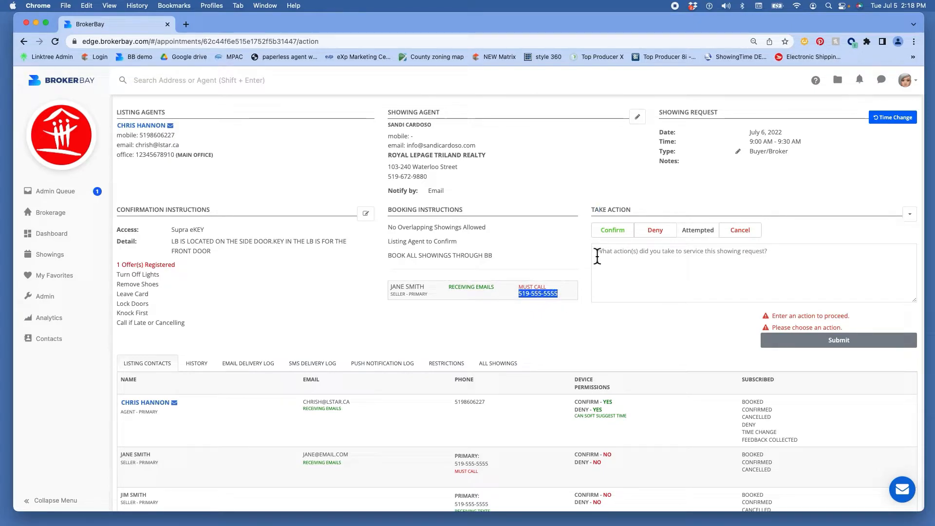
Step: Switch the Take Action choice from Confirm to Deny, then return to the Admin Queue
{"action": "left_click", "coordinate": [612, 234]}
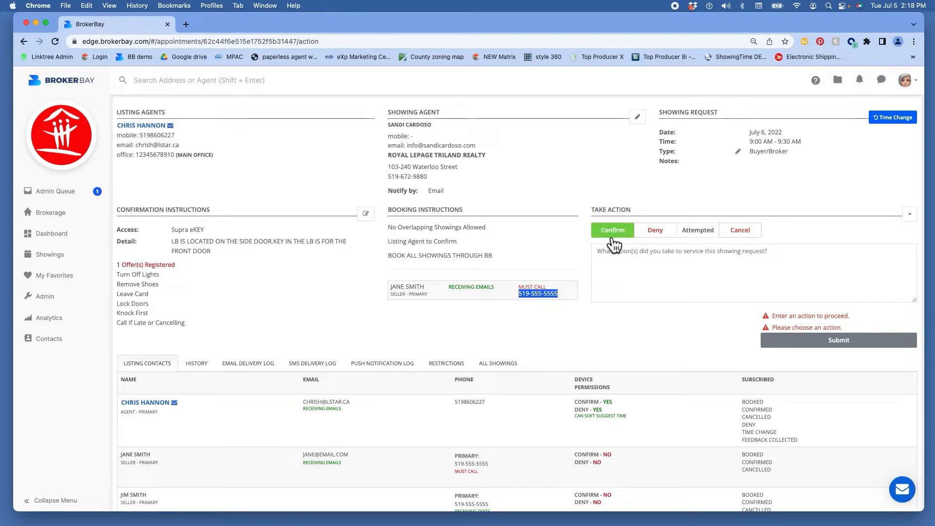
{"action": "left_click", "coordinate": [655, 242]}
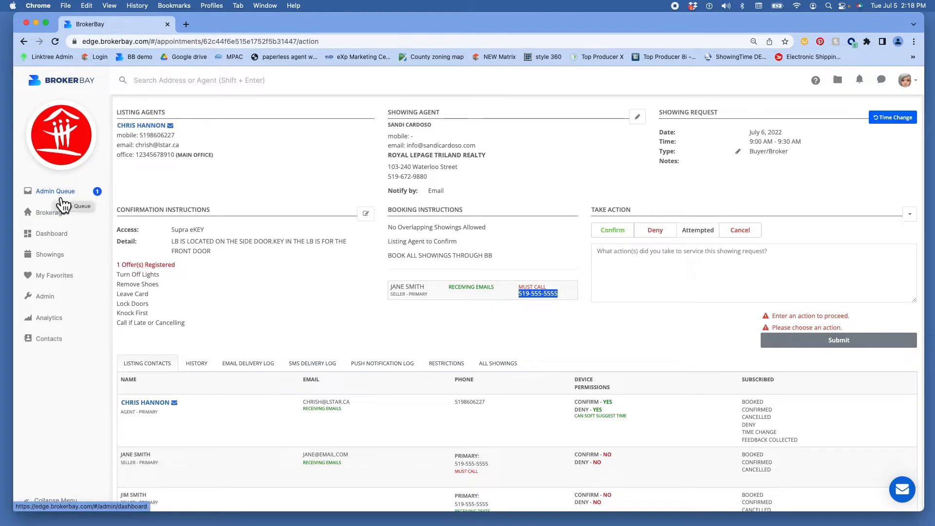
{"action": "scroll", "coordinate": [63, 263], "scroll_direction": "down", "scroll_amount": 2}
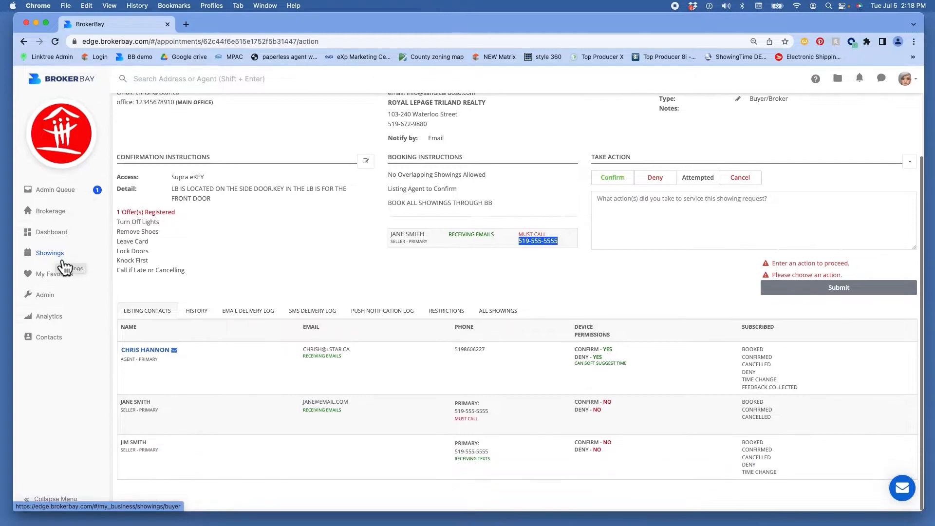
{"action": "scroll", "coordinate": [65, 266], "scroll_direction": "up", "scroll_amount": 4}
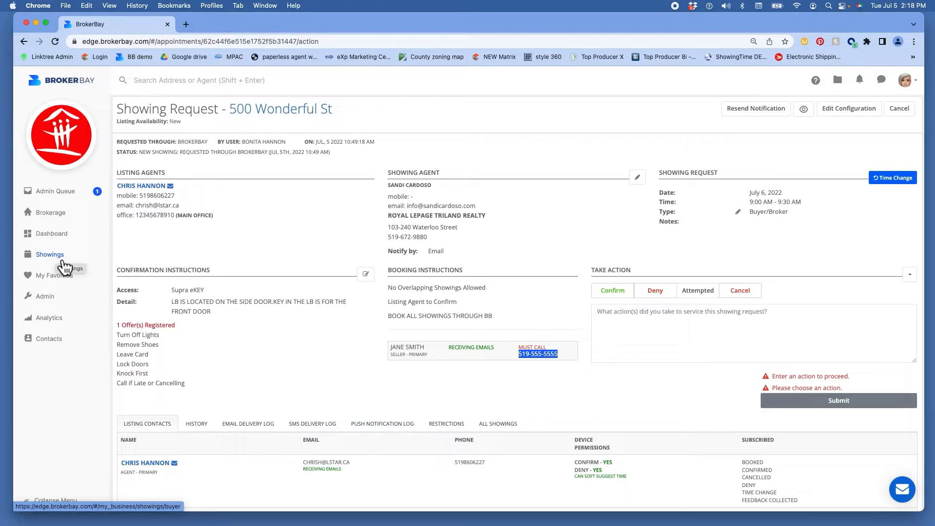
{"action": "left_click", "coordinate": [70, 194]}
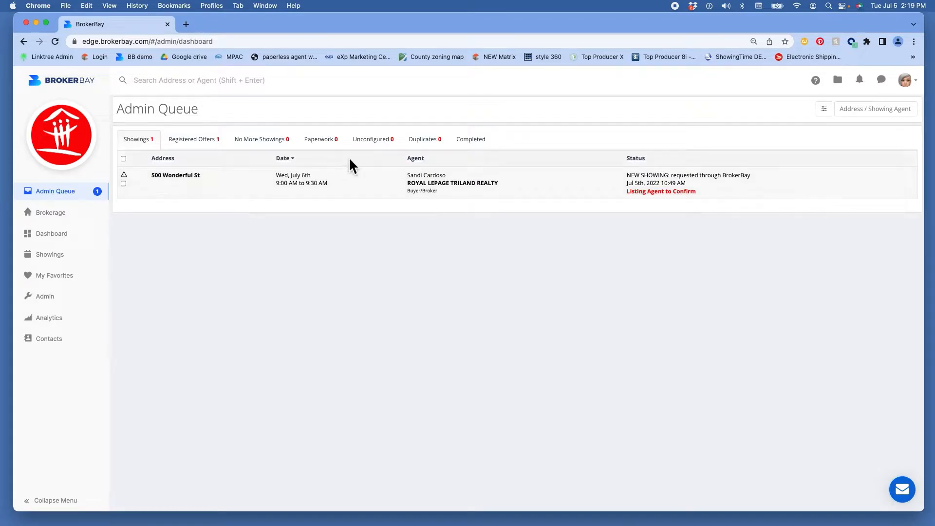
Step: Show the Completed tab's four requests at 100 First St and 15 Main St
{"action": "left_click", "coordinate": [478, 143]}
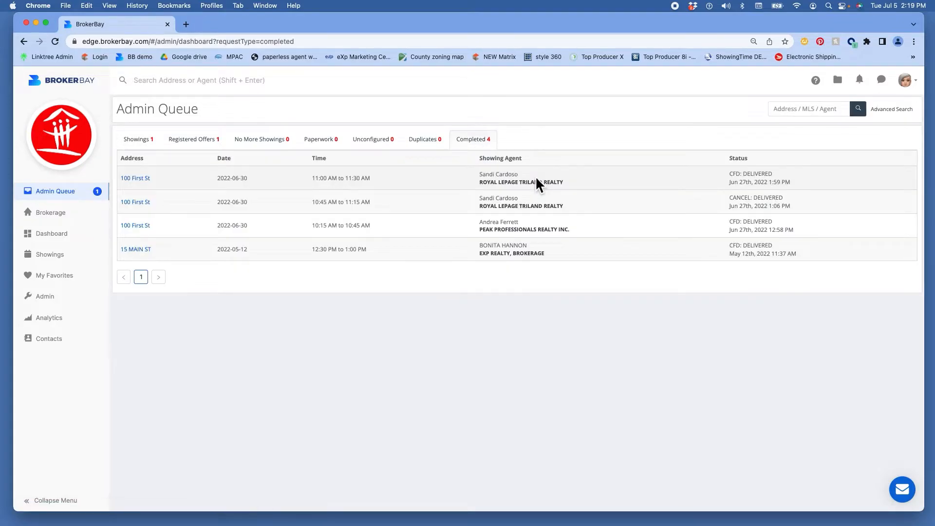
{"action": "left_click_drag", "start_coordinate": [448, 180], "coordinate": [449, 249]}
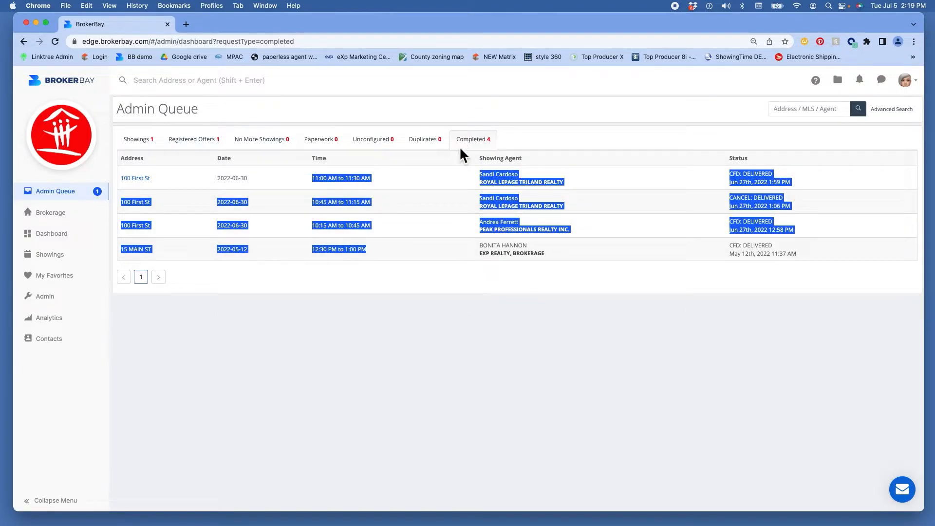
{"action": "left_click", "coordinate": [33, 174]}
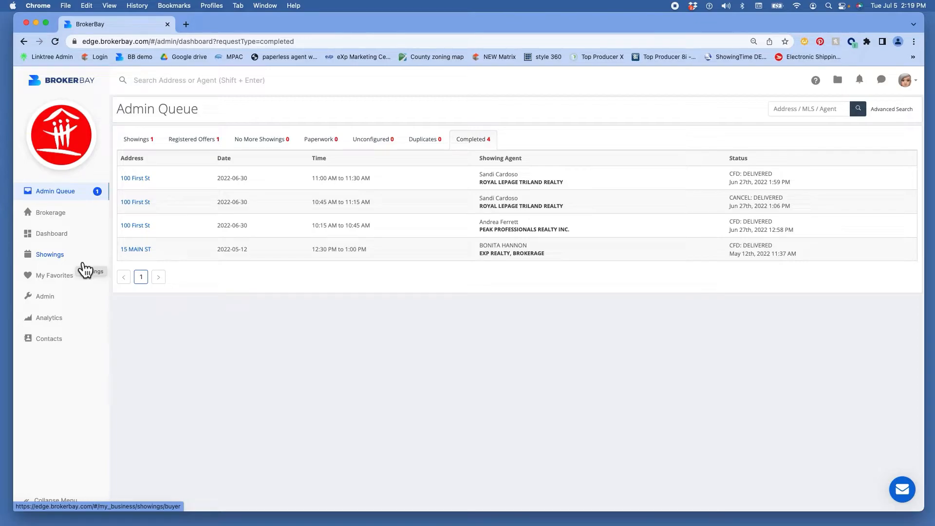
Step: Start booking a new showing from the 500 Wonderful St listing's Showings page
{"action": "left_click", "coordinate": [63, 220]}
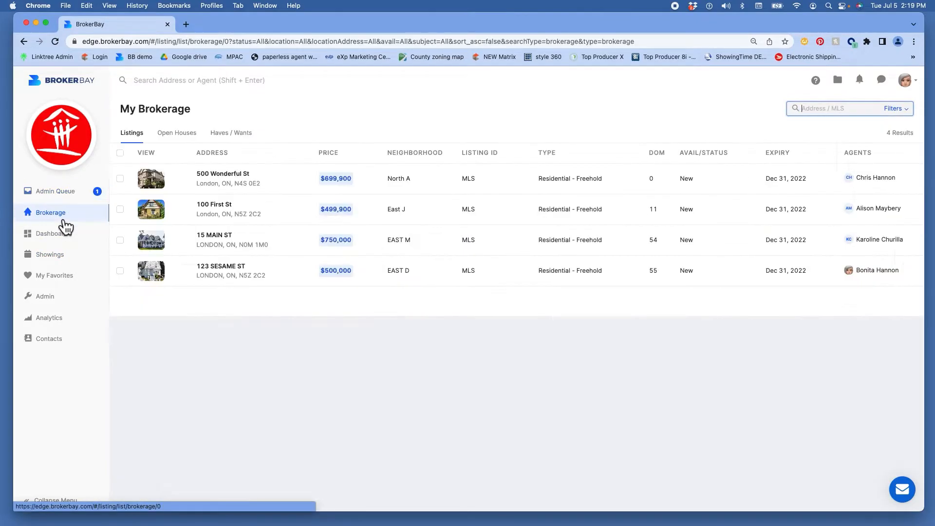
{"action": "mouse_move", "coordinate": [162, 190]}
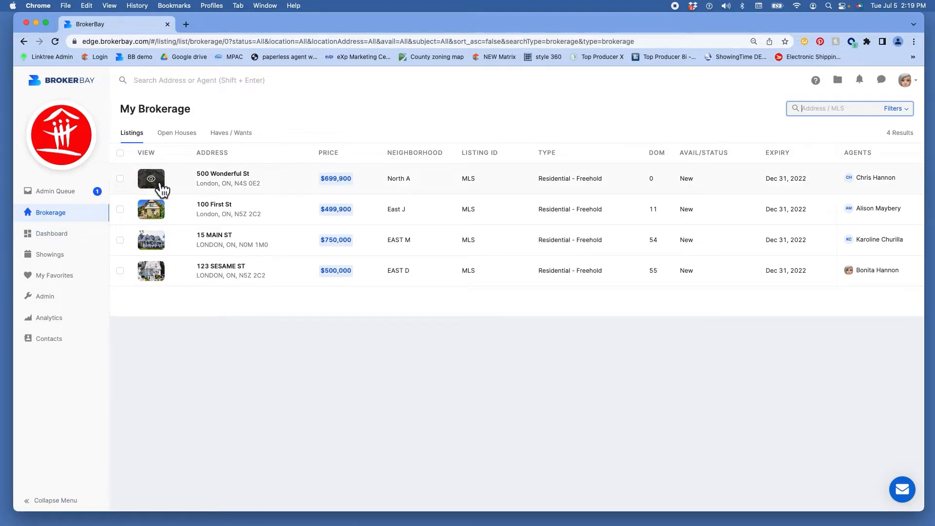
{"action": "left_click", "coordinate": [236, 178]}
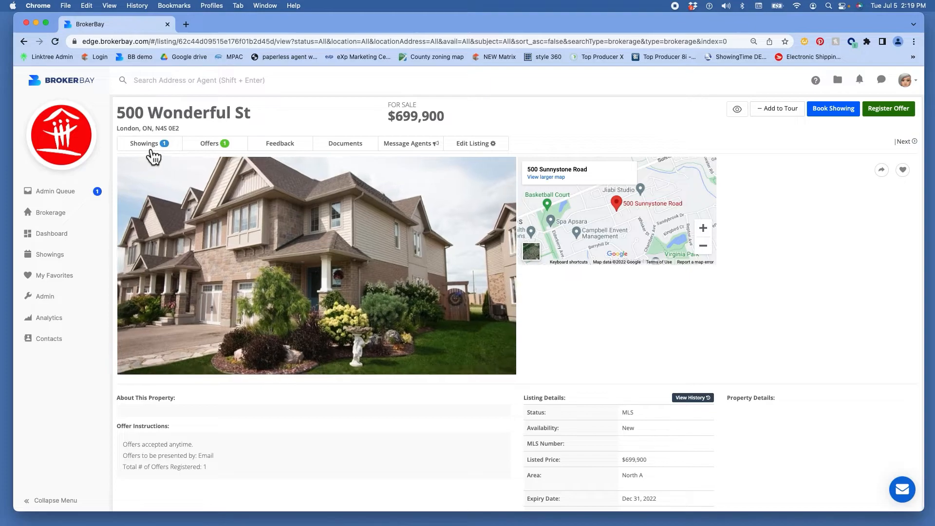
{"action": "left_click", "coordinate": [152, 158]}
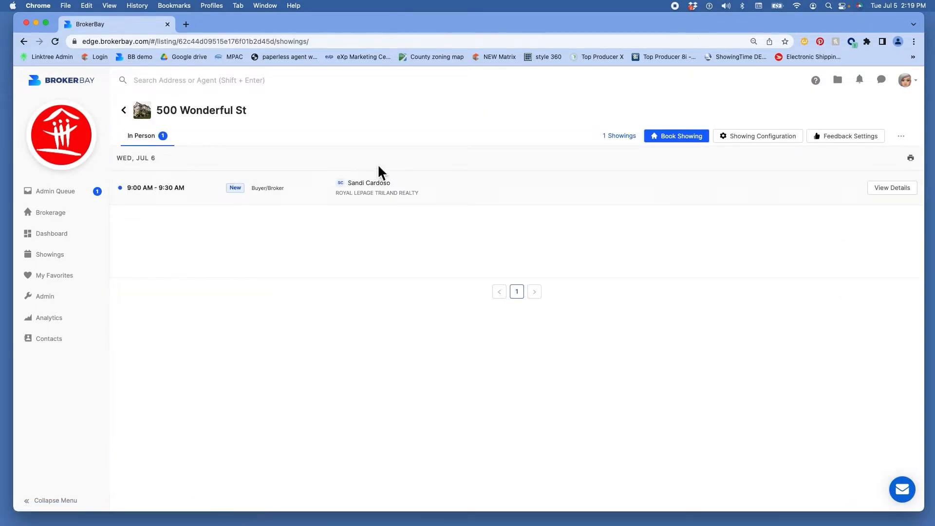
{"action": "left_click", "coordinate": [671, 139]}
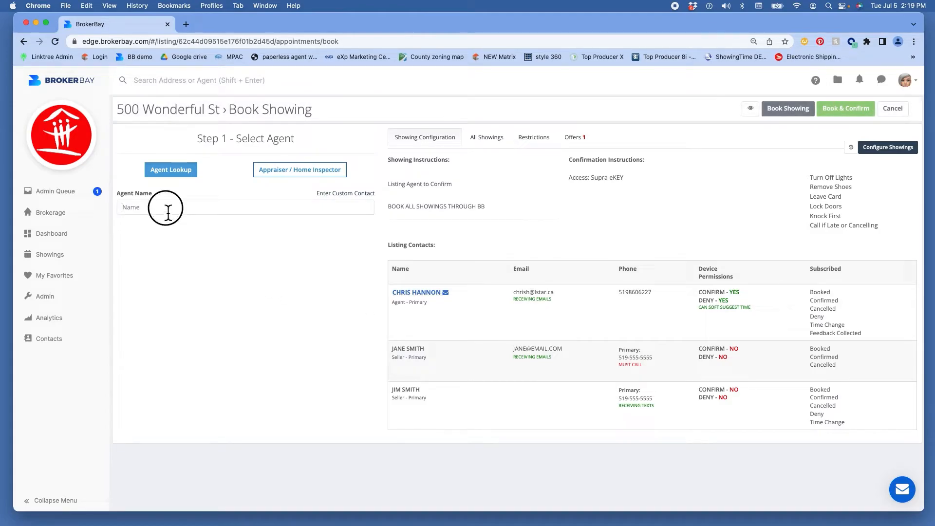
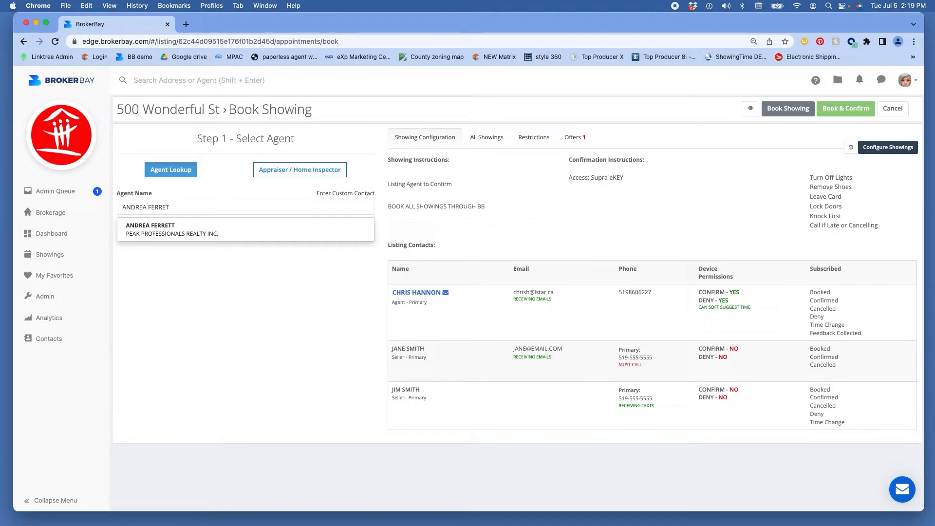
Step: Look up the showing agent by name, pick July 6 at 9:30 AM, then leave without booking
{"action": "left_click", "coordinate": [168, 232]}
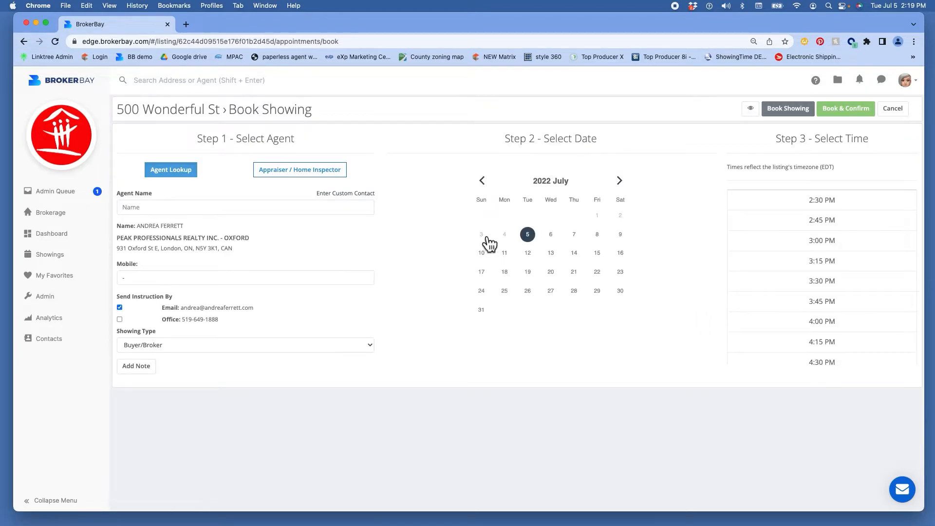
{"action": "left_click", "coordinate": [550, 235]}
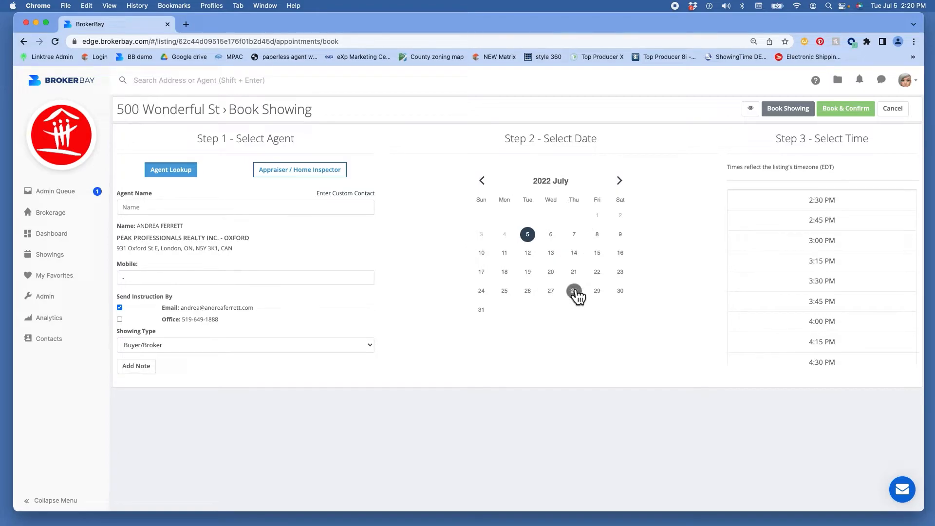
{"action": "left_click", "coordinate": [555, 234]}
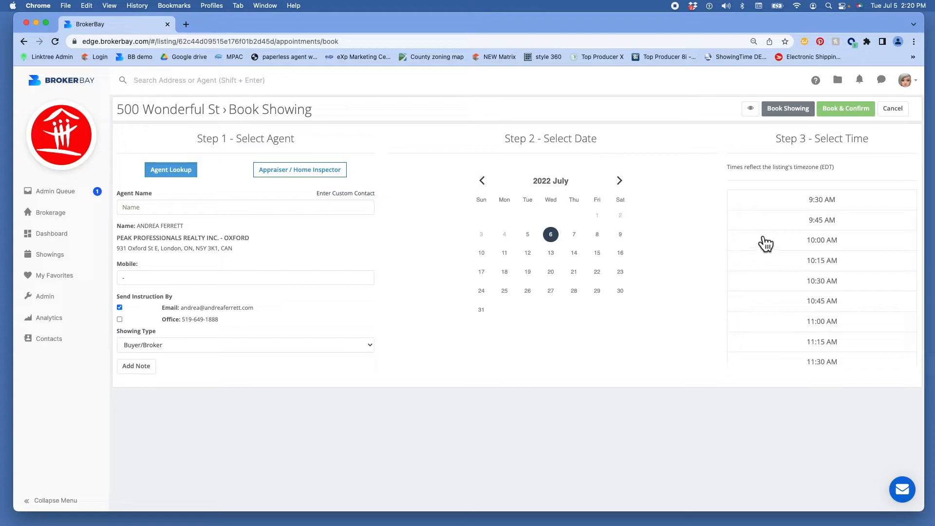
{"action": "left_click", "coordinate": [830, 205]}
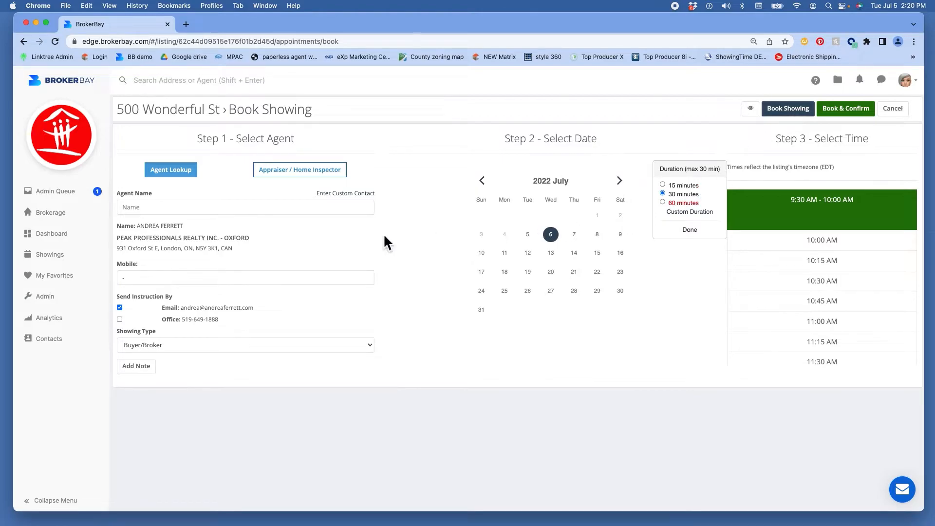
{"action": "left_click", "coordinate": [53, 218]}
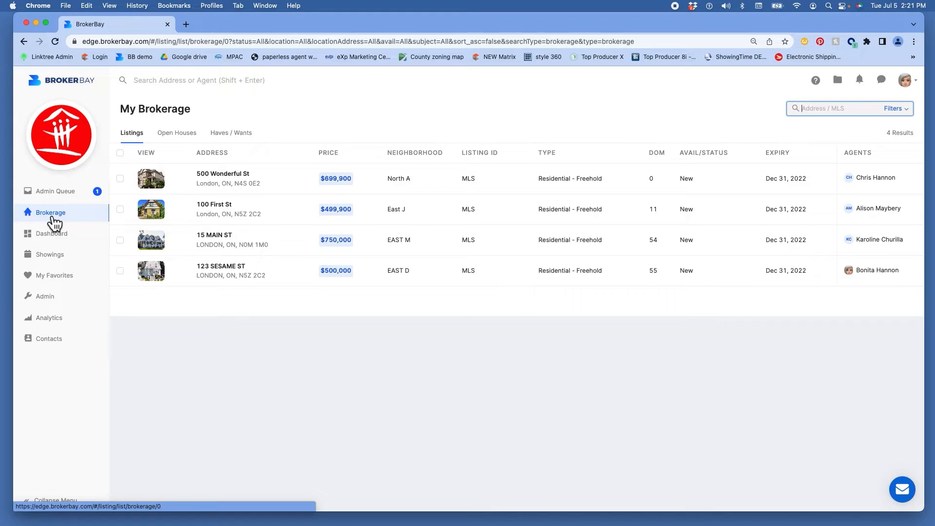
Step: Choose Create Listing from the Admin tools to reach the Upload Listing Documents step
{"action": "left_click", "coordinate": [51, 303]}
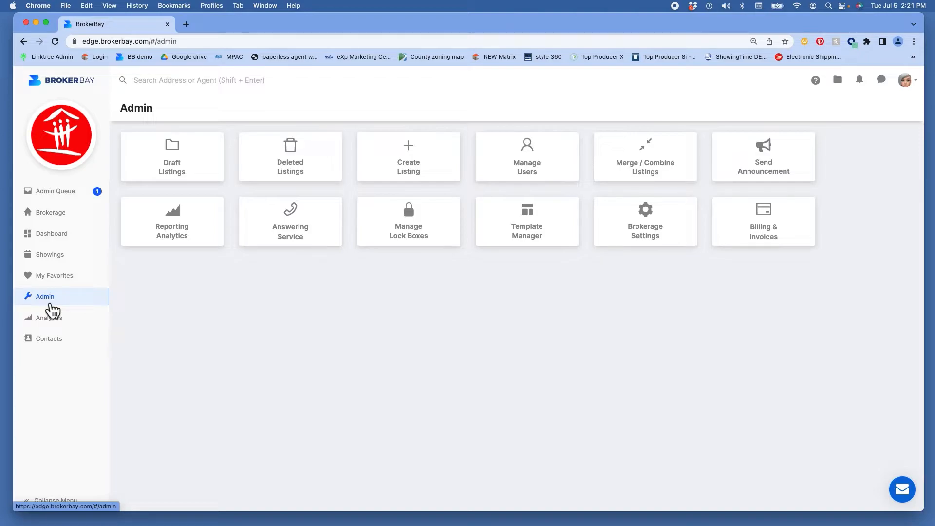
{"action": "left_click", "coordinate": [422, 166]}
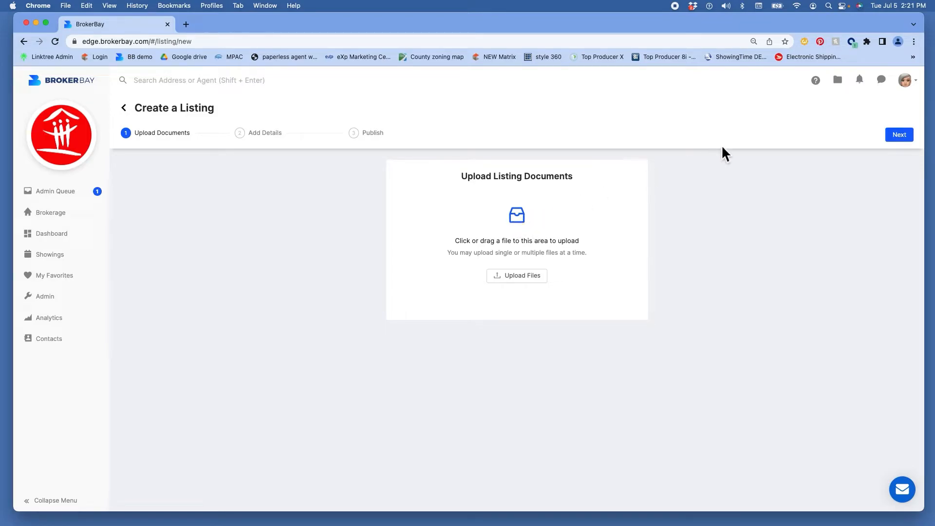
Step: Skip the documents, set listing type Residential - Freehold and transaction Sale, then head to Brokerage
{"action": "left_click", "coordinate": [899, 139]}
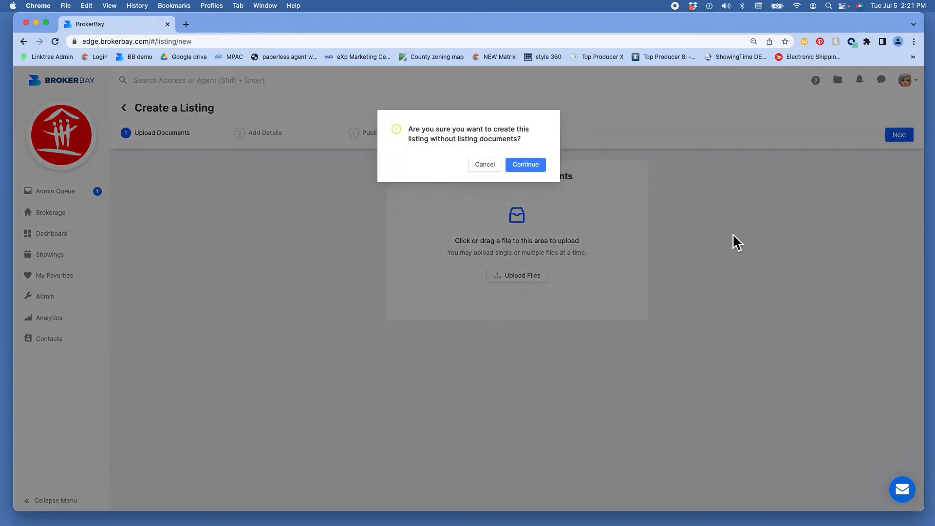
{"action": "left_click", "coordinate": [536, 167]}
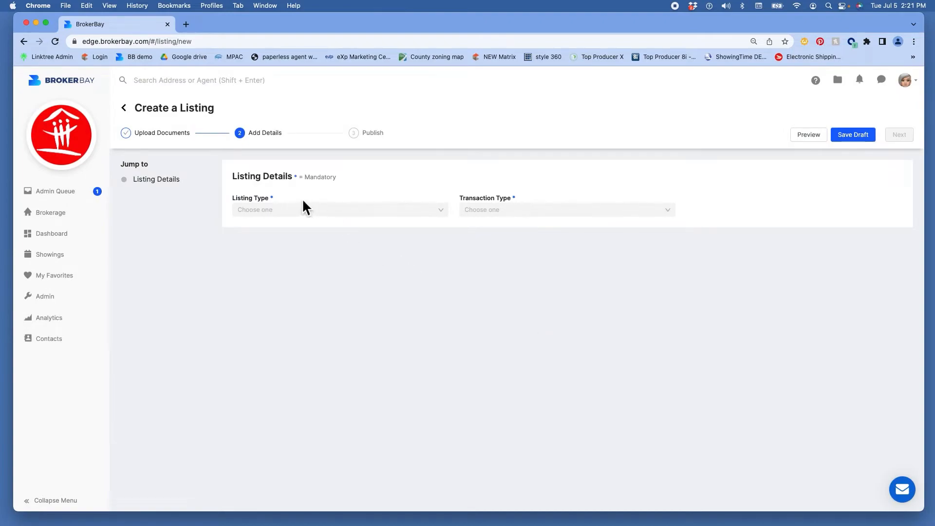
{"action": "left_click", "coordinate": [275, 215]}
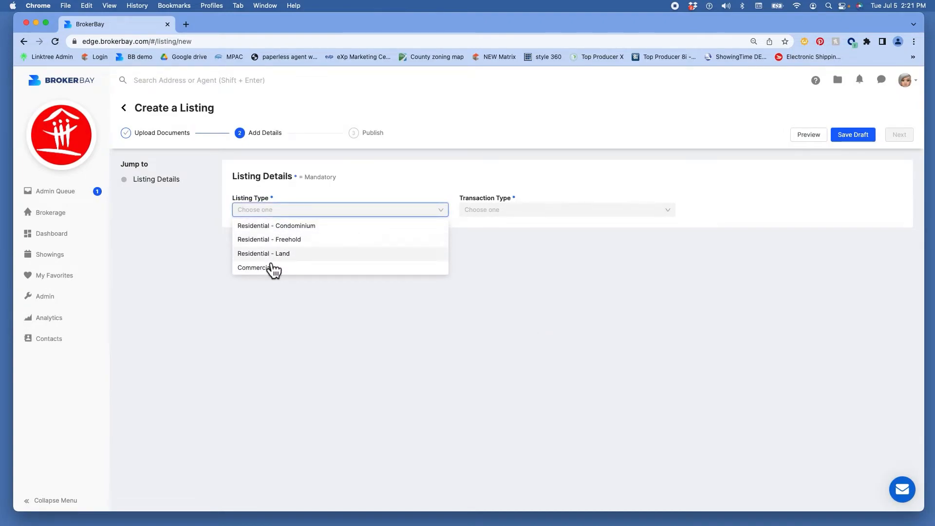
{"action": "left_click", "coordinate": [270, 240]}
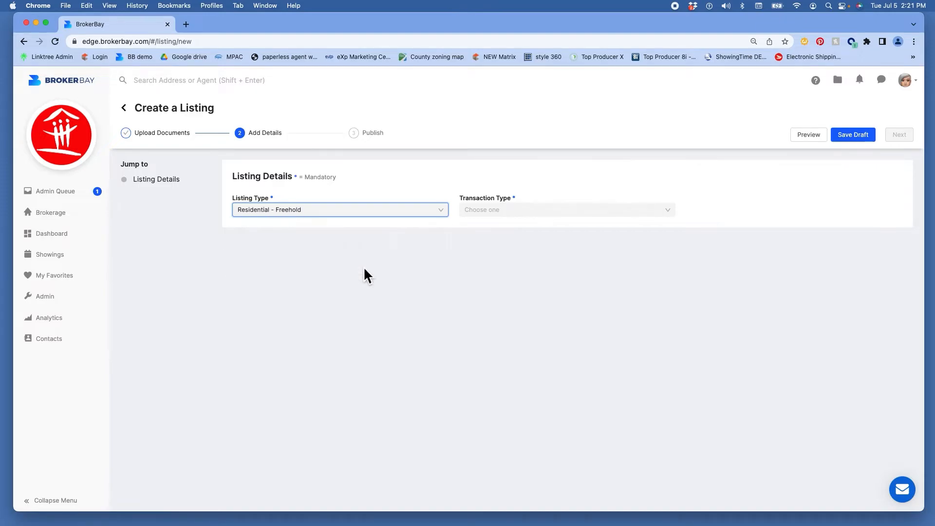
{"action": "left_click", "coordinate": [496, 214]}
{"action": "left_click", "coordinate": [489, 227]}
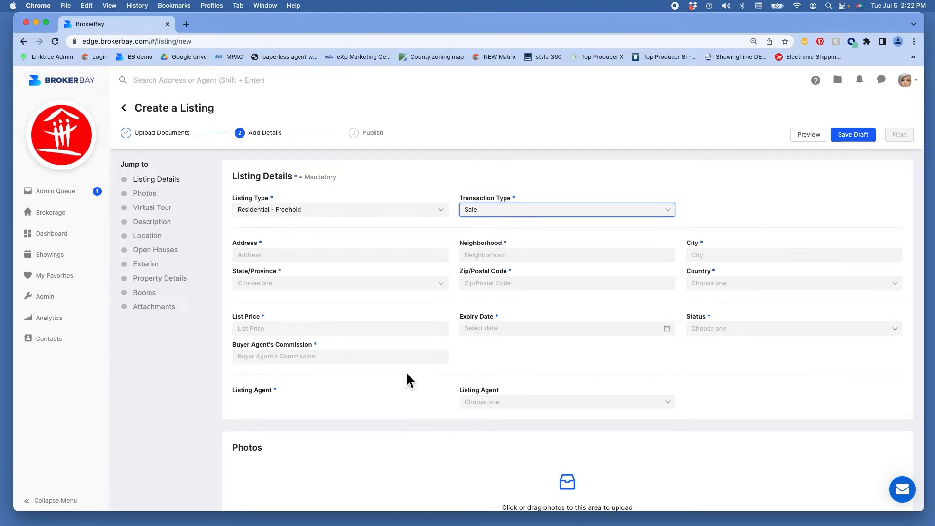
{"action": "left_click", "coordinate": [51, 212]}
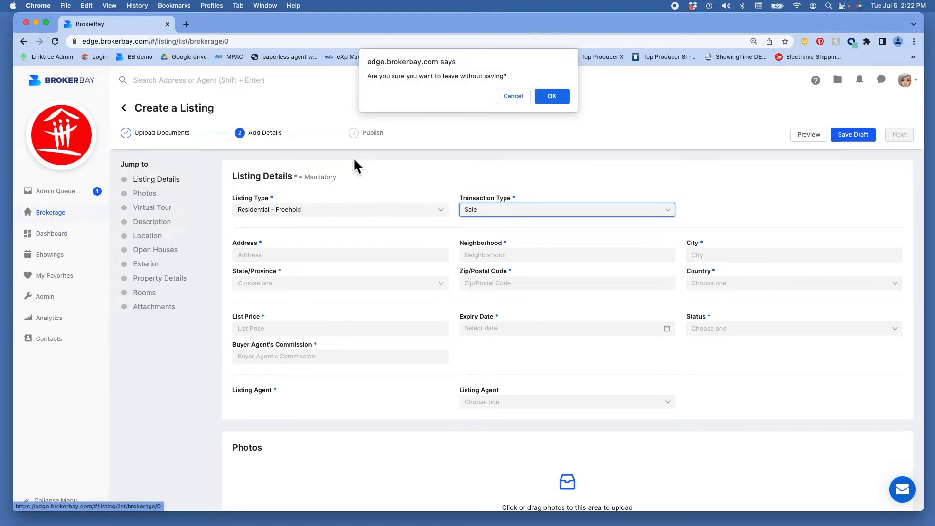
Step: Confirm leaving the unsaved listing, then choose Notification Settings from the account menu
{"action": "left_click", "coordinate": [546, 97]}
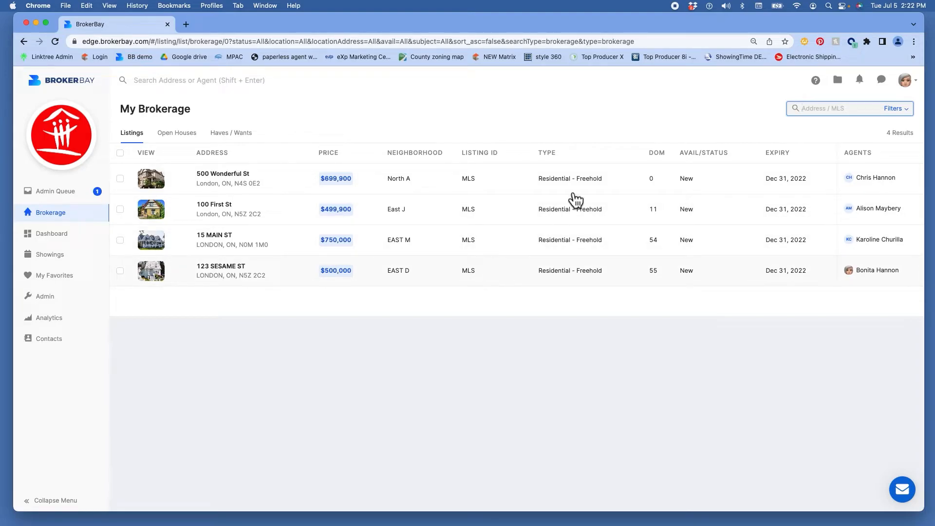
{"action": "left_click", "coordinate": [916, 84]}
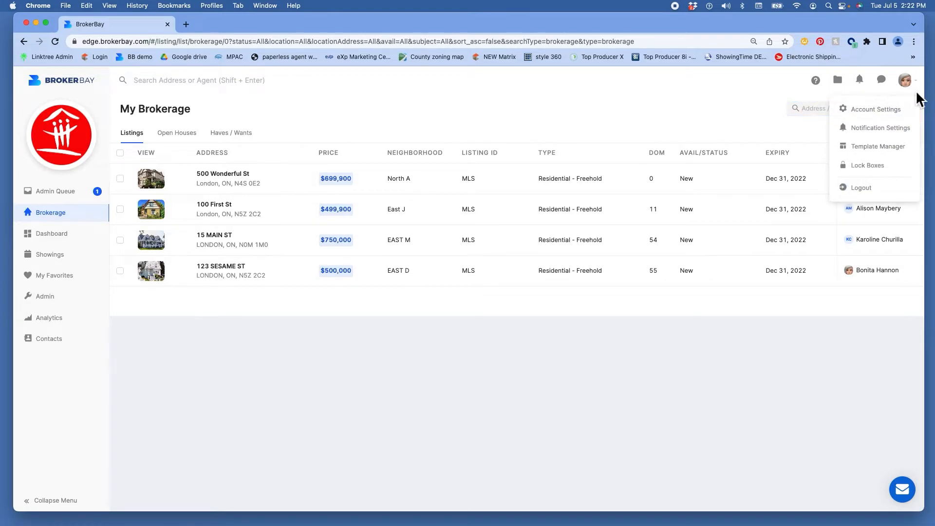
{"action": "left_click", "coordinate": [881, 129]}
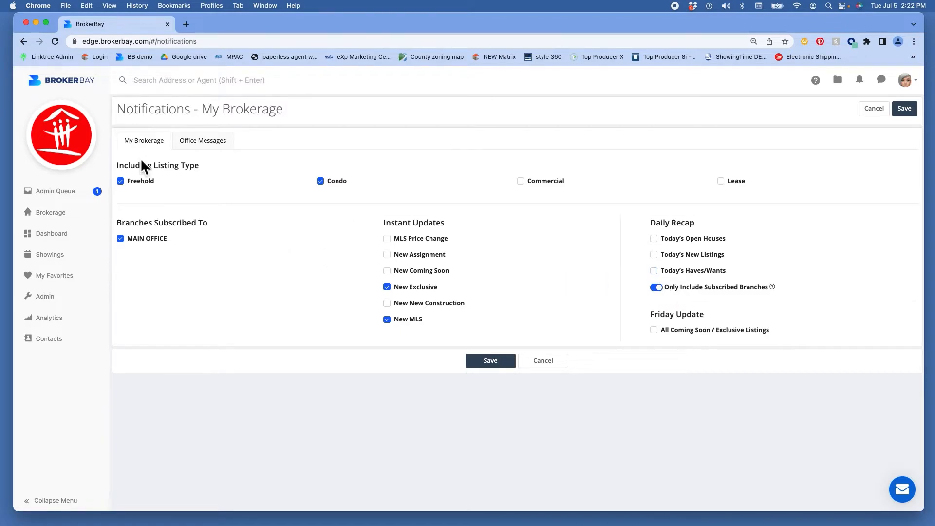
Step: Save Office Messages notifications with email for front desk messages and showing updates, then open Admin
{"action": "left_click", "coordinate": [205, 143]}
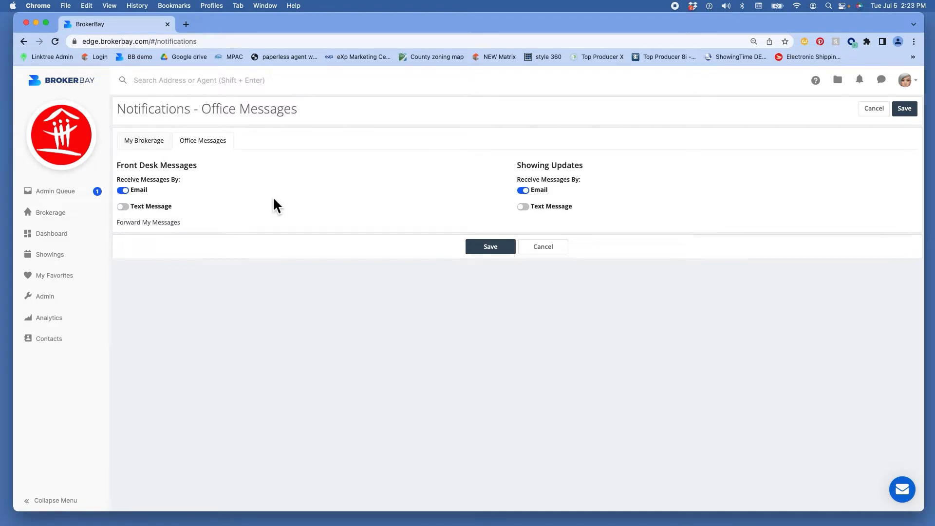
{"action": "left_click", "coordinate": [485, 250]}
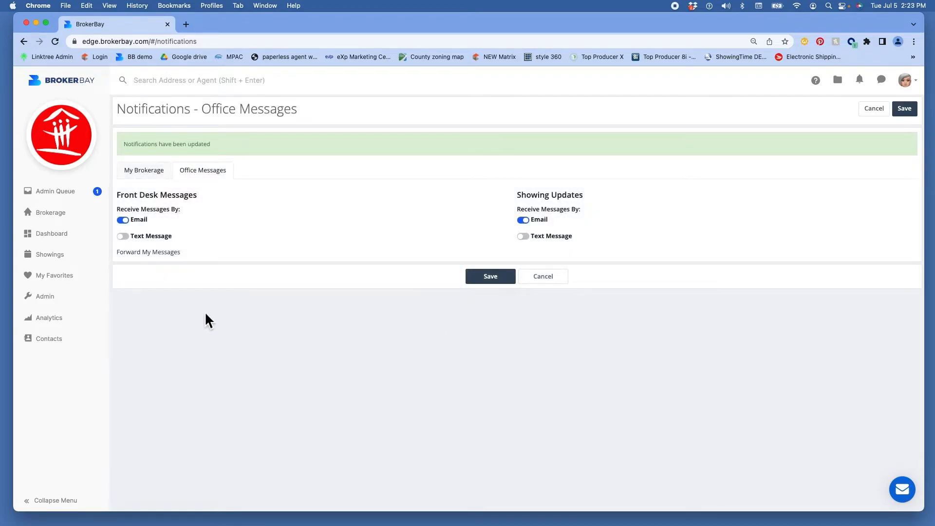
{"action": "left_click", "coordinate": [48, 300]}
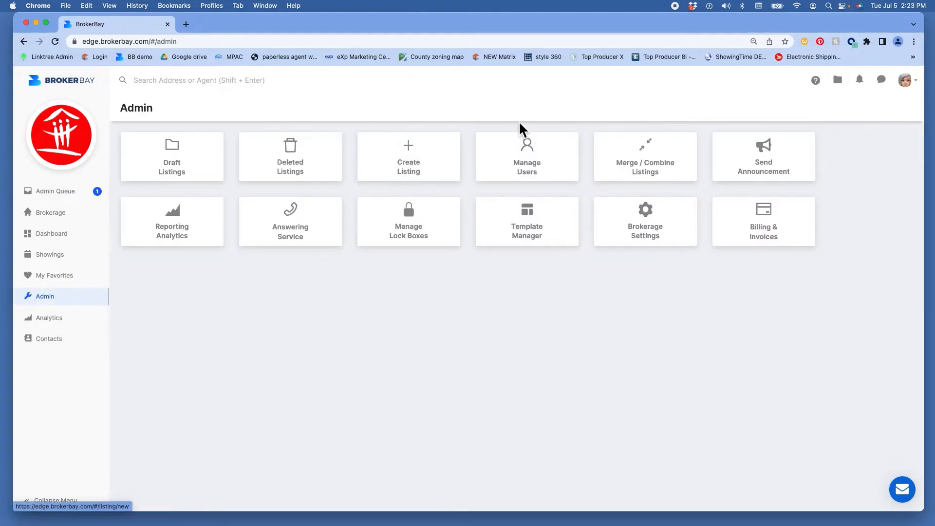
{"action": "left_click", "coordinate": [535, 165]}
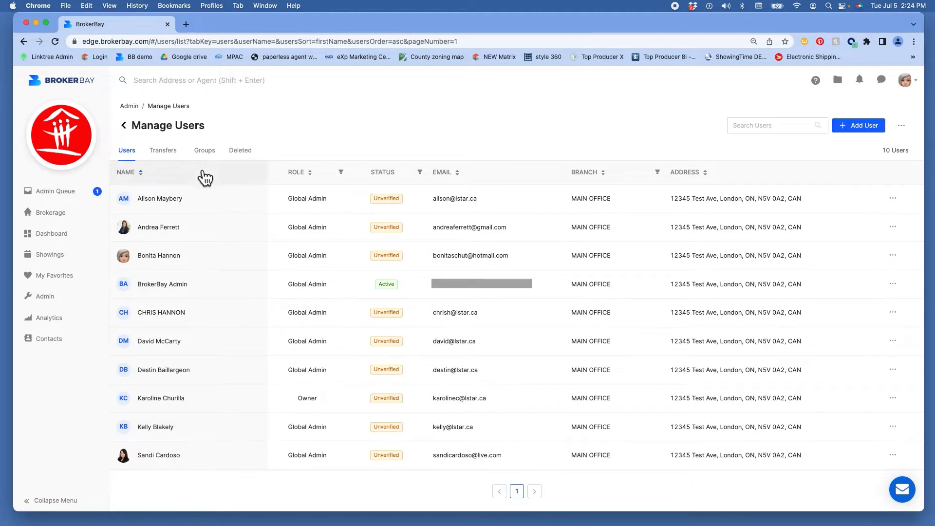
{"action": "left_click", "coordinate": [48, 298]}
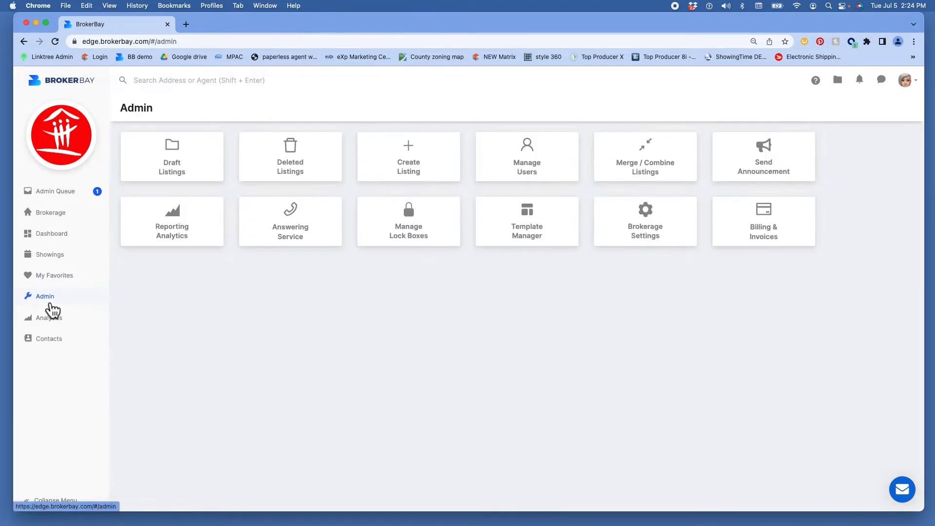
Step: Look at Merge / Combine Listings, then open Send Announcement showing "THIS IS A TEST FOR BB"
{"action": "left_click", "coordinate": [633, 183]}
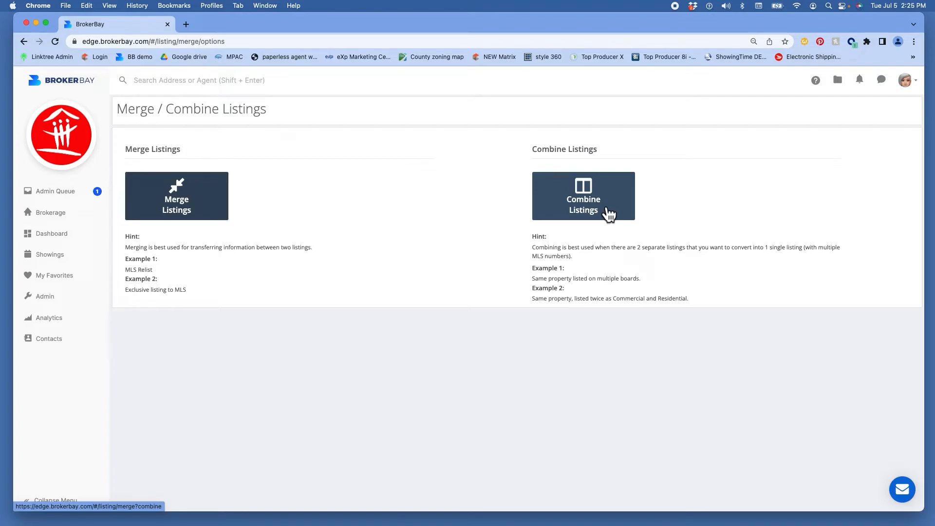
{"action": "left_click", "coordinate": [53, 305]}
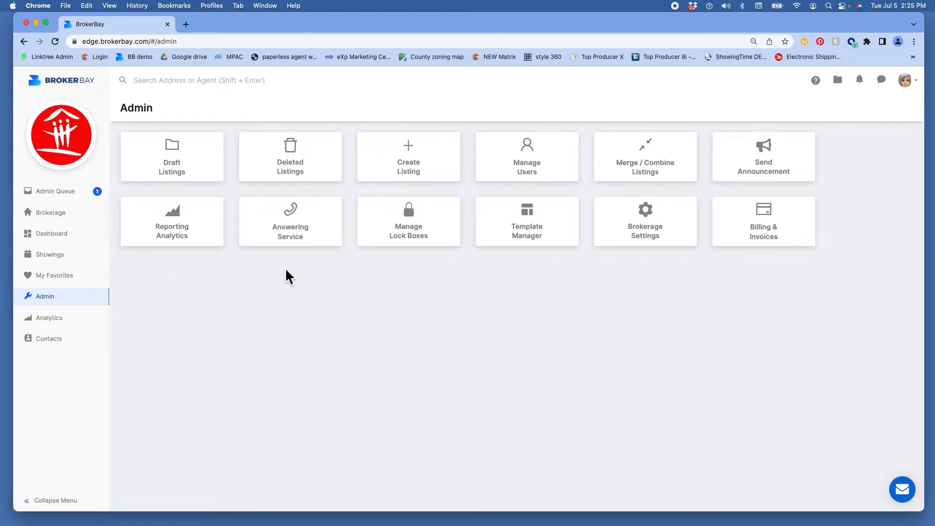
{"action": "left_click", "coordinate": [762, 173]}
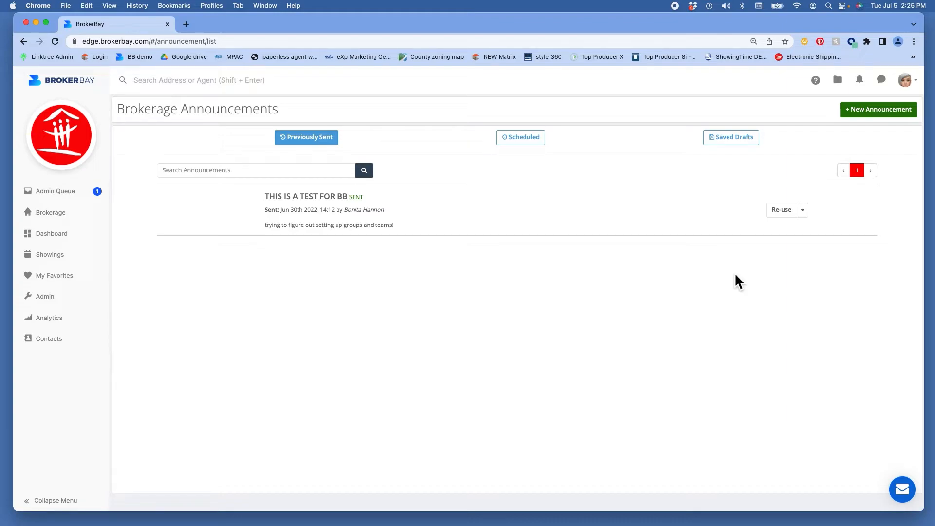
Step: Start a new announcement and browse its Teams, Groups and Users recipients, then cancel back to Admin
{"action": "left_click", "coordinate": [882, 112]}
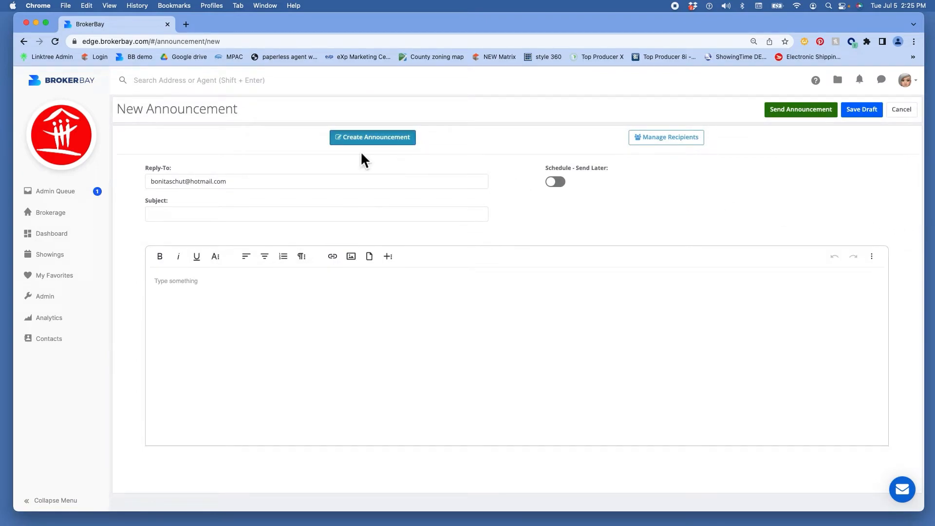
{"action": "left_click", "coordinate": [182, 337]}
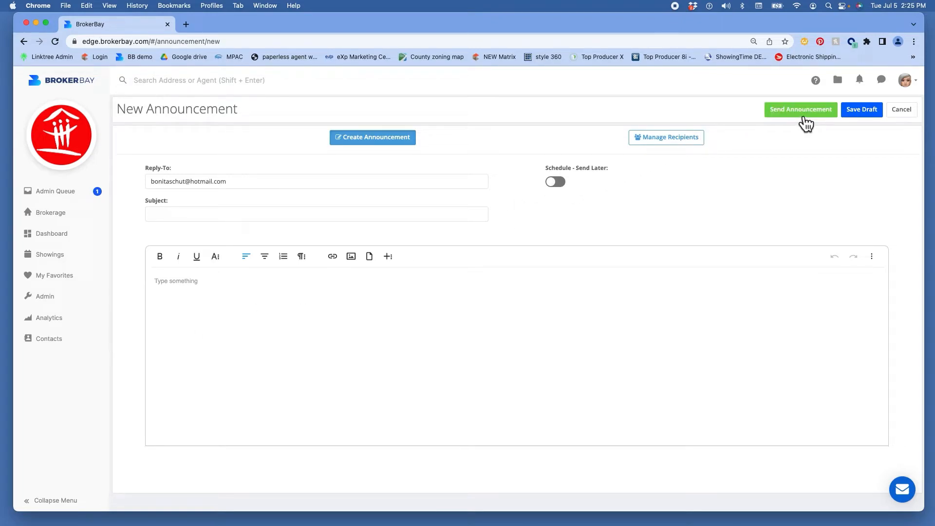
{"action": "left_click", "coordinate": [675, 142]}
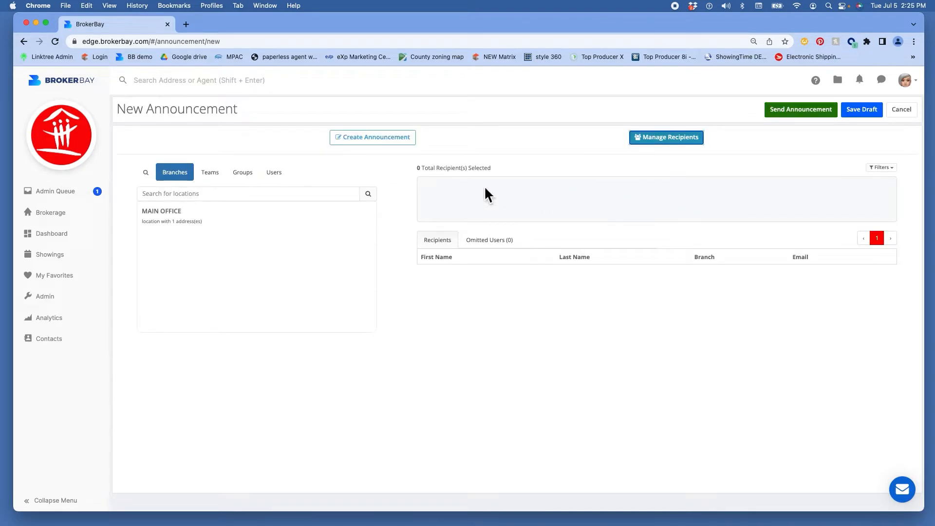
{"action": "left_click", "coordinate": [220, 177]}
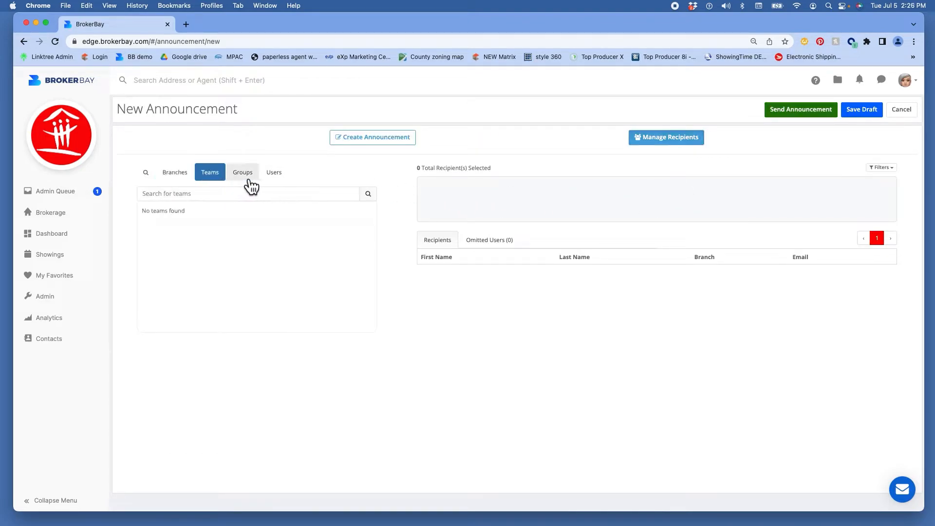
{"action": "left_click", "coordinate": [249, 181]}
{"action": "left_click", "coordinate": [288, 179]}
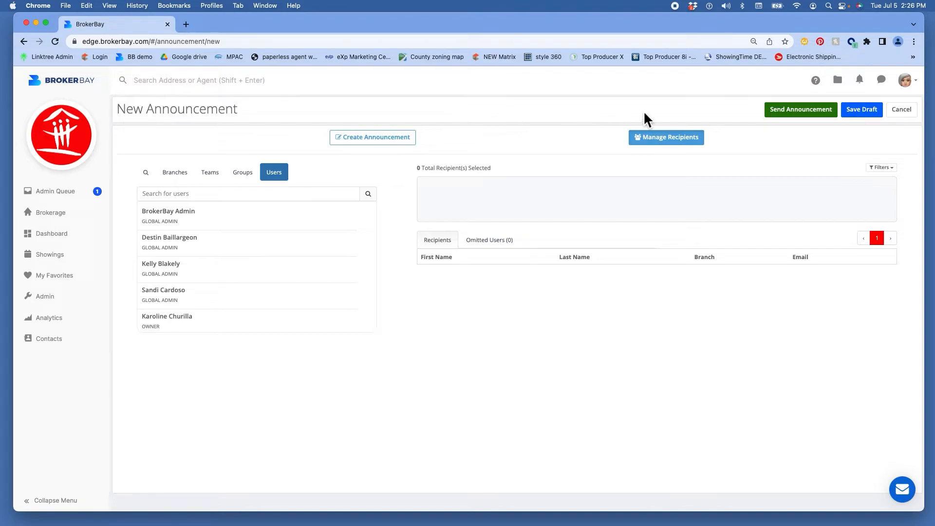
{"action": "left_click", "coordinate": [905, 116]}
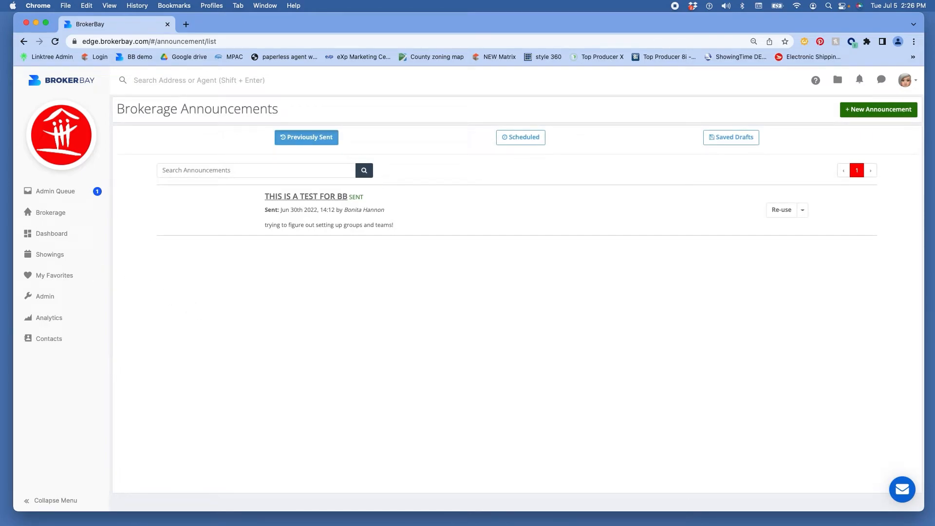
{"action": "left_click", "coordinate": [44, 298]}
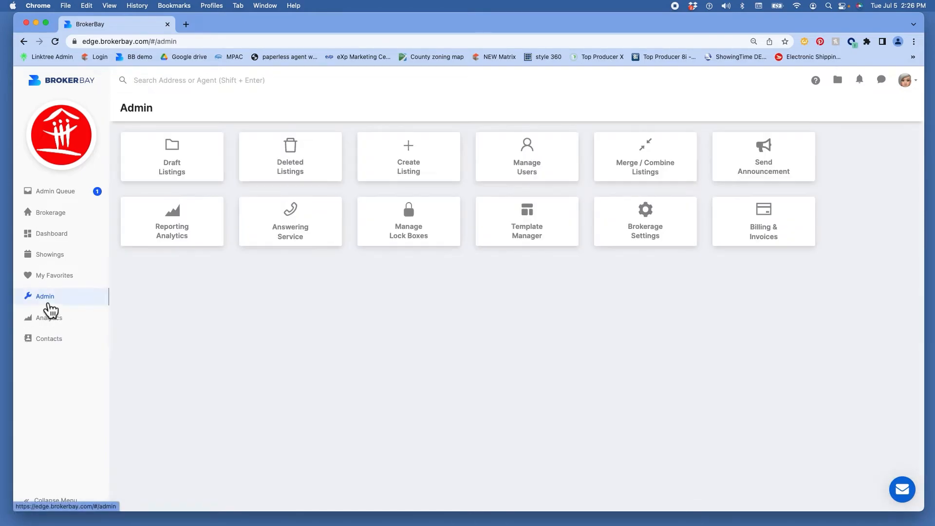
{"action": "left_click", "coordinate": [665, 233]}
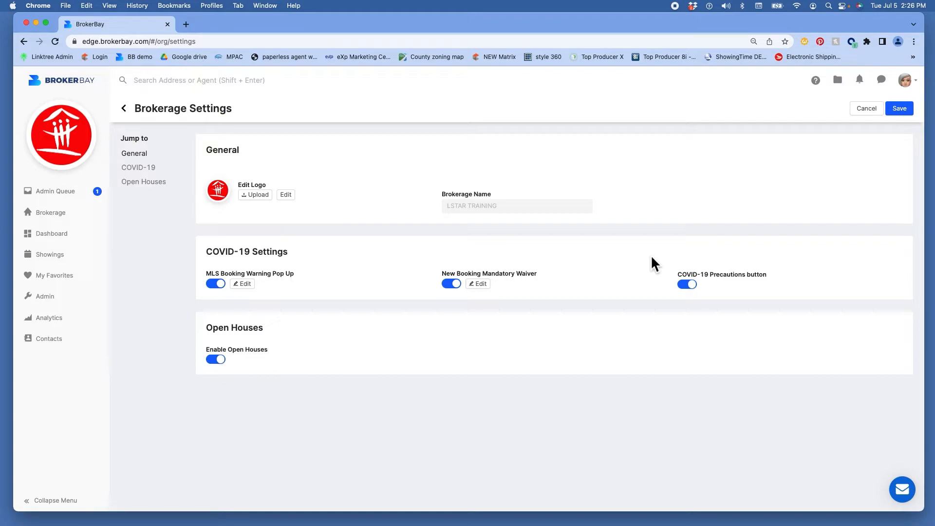
{"action": "left_click", "coordinate": [146, 181]}
{"action": "left_click", "coordinate": [245, 285]}
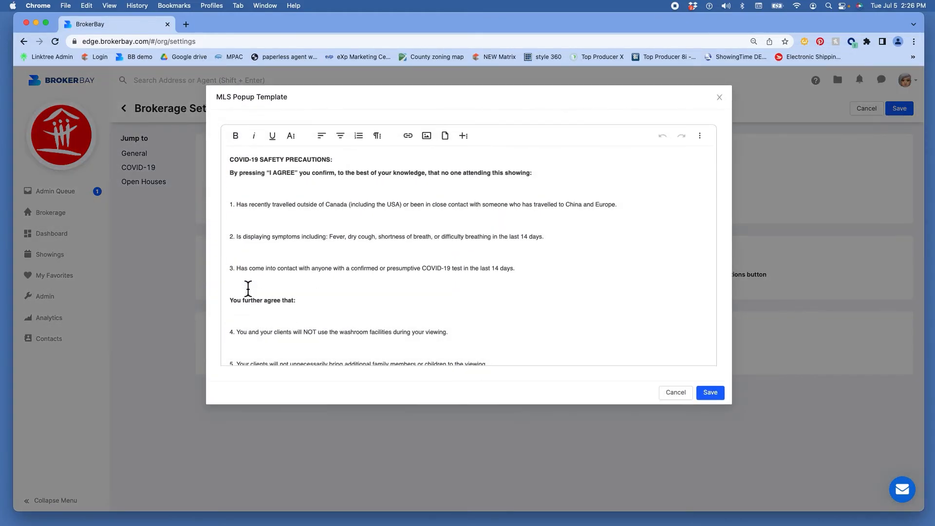
{"action": "left_click", "coordinate": [682, 393]}
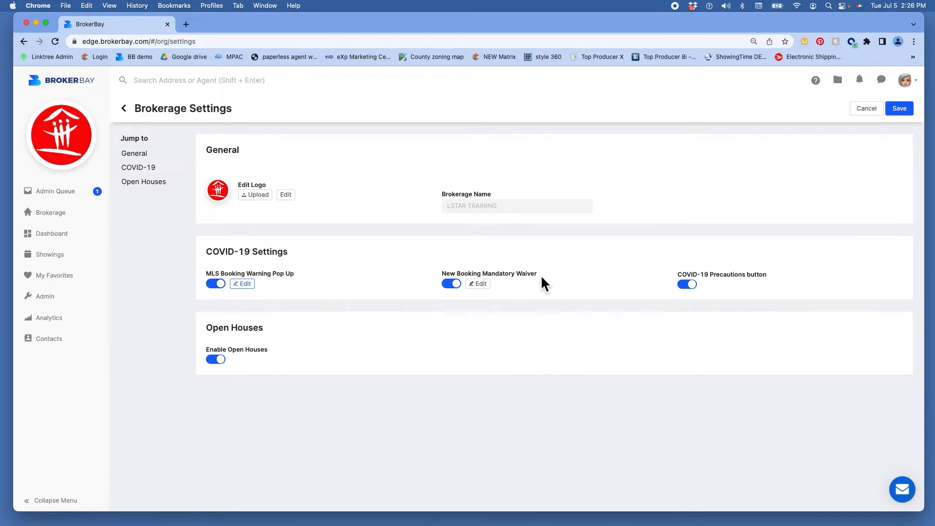
{"action": "left_click", "coordinate": [484, 288]}
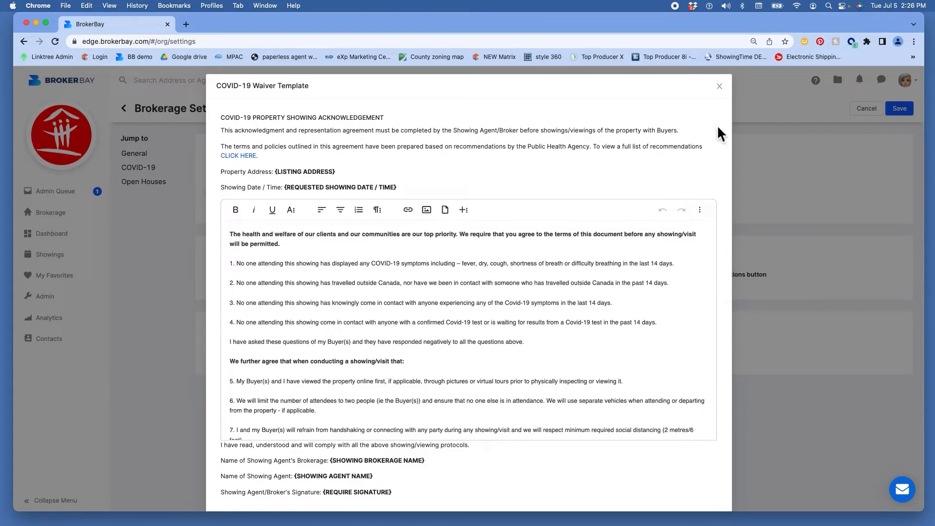
{"action": "left_click", "coordinate": [719, 87]}
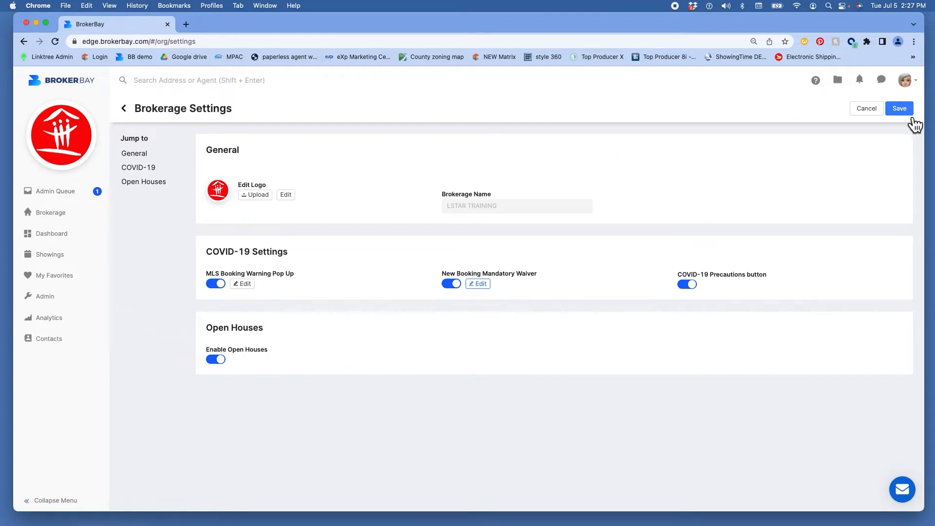
{"action": "left_click", "coordinate": [868, 109]}
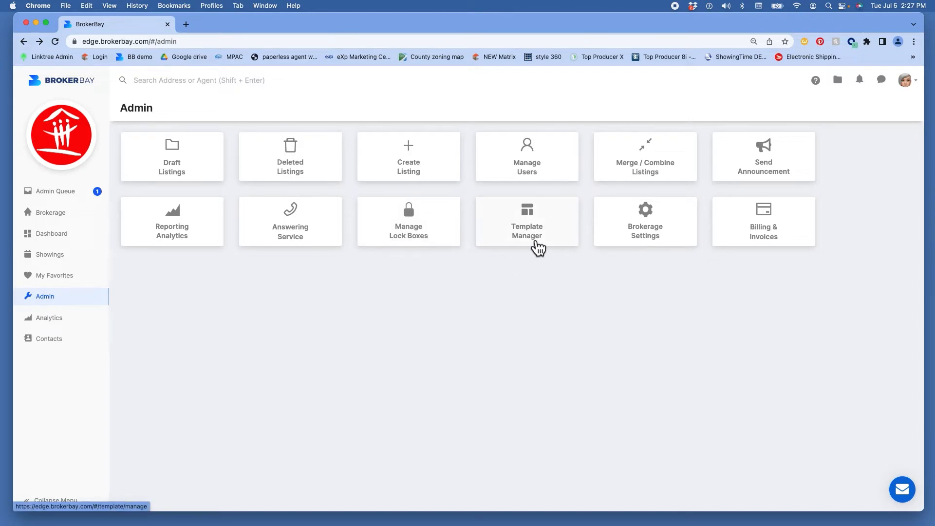
Step: From the account menu's Template Manager, create a new Message Showing Agents template
{"action": "left_click", "coordinate": [917, 87]}
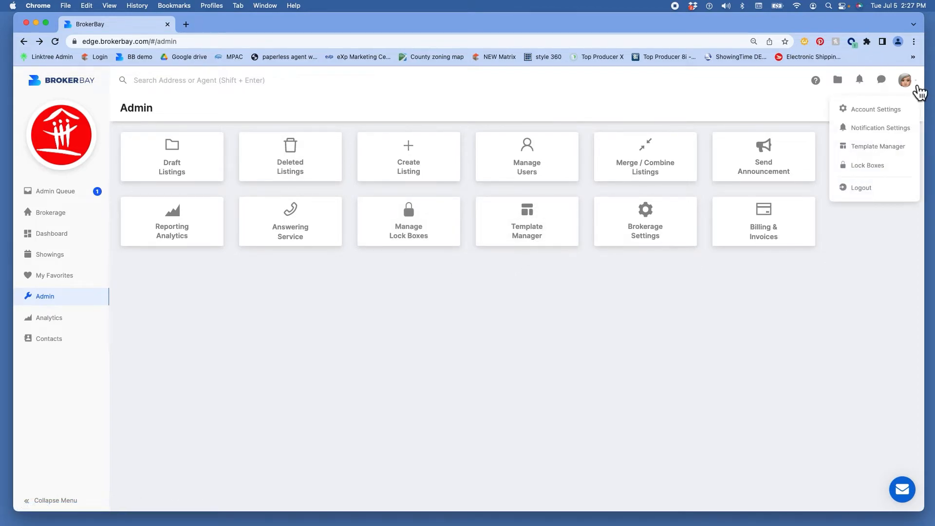
{"action": "left_click", "coordinate": [883, 148]}
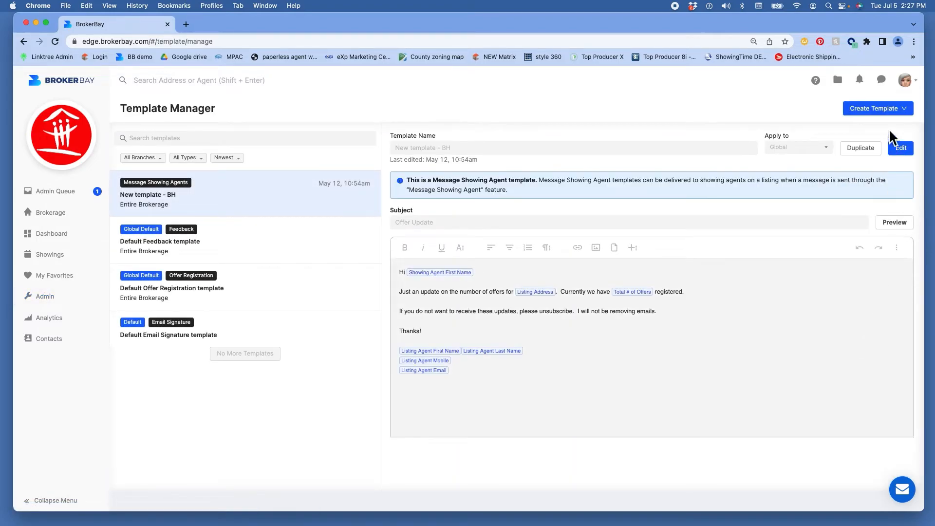
{"action": "left_click", "coordinate": [893, 113]}
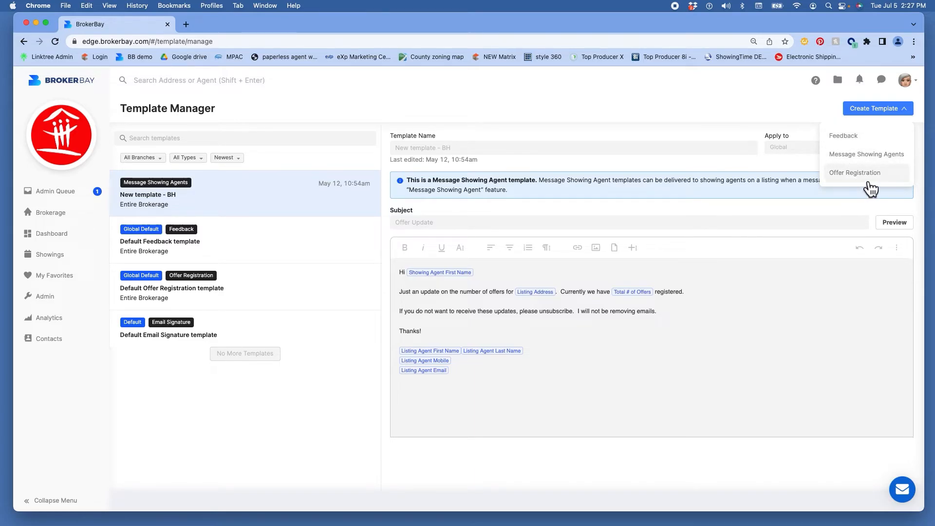
{"action": "left_click", "coordinate": [863, 155]}
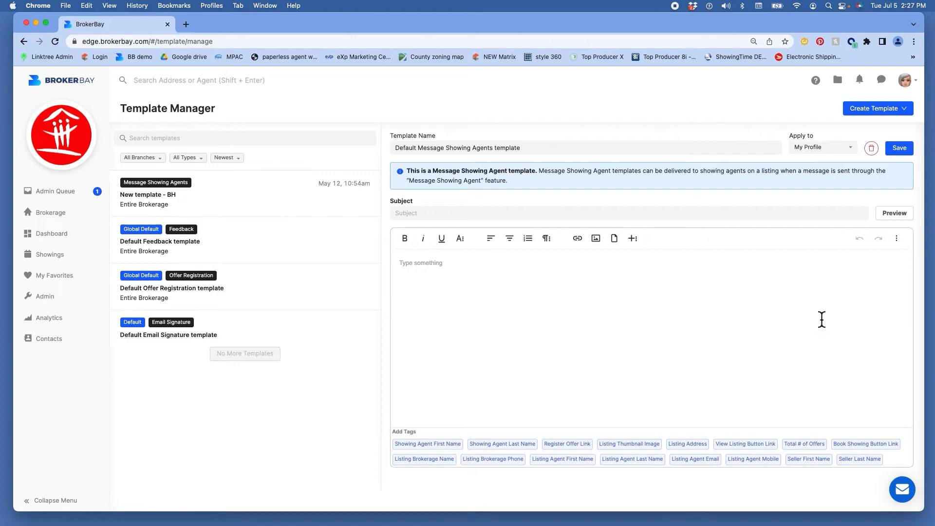
Step: Look at the Apply to choices, then drag the Showing Agent Last Name tag into the message body
{"action": "left_click", "coordinate": [828, 157]}
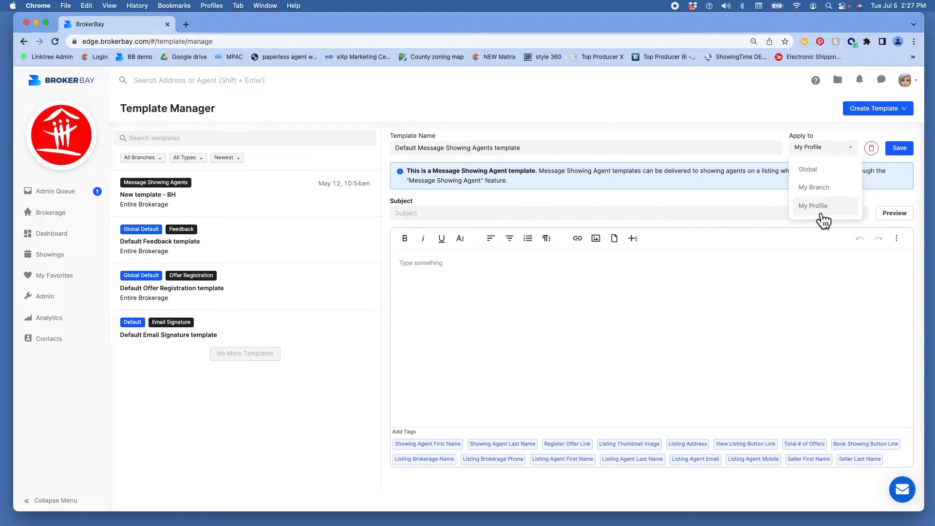
{"action": "scroll", "coordinate": [786, 180], "scroll_direction": "down", "scroll_amount": 1}
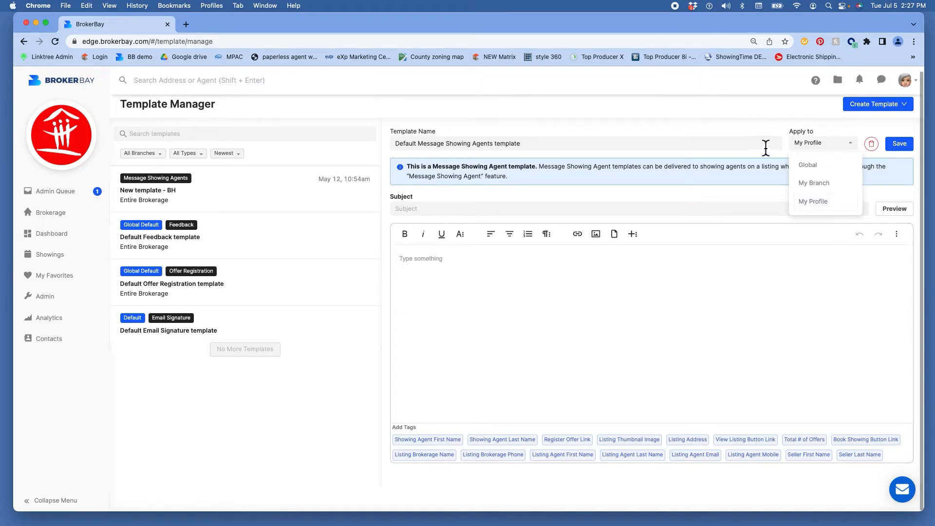
{"action": "left_click", "coordinate": [766, 146]}
{"action": "scroll", "coordinate": [604, 305], "scroll_direction": "up", "scroll_amount": 1}
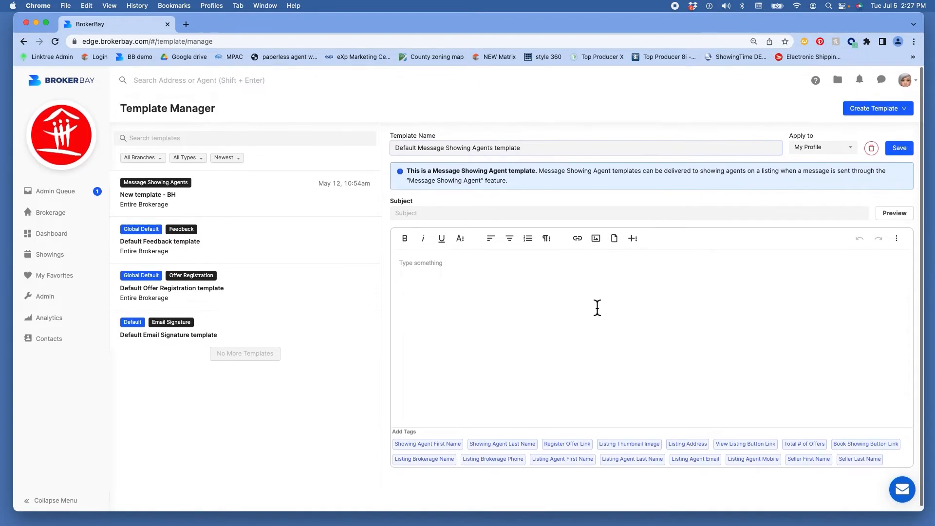
{"action": "left_click", "coordinate": [412, 276]}
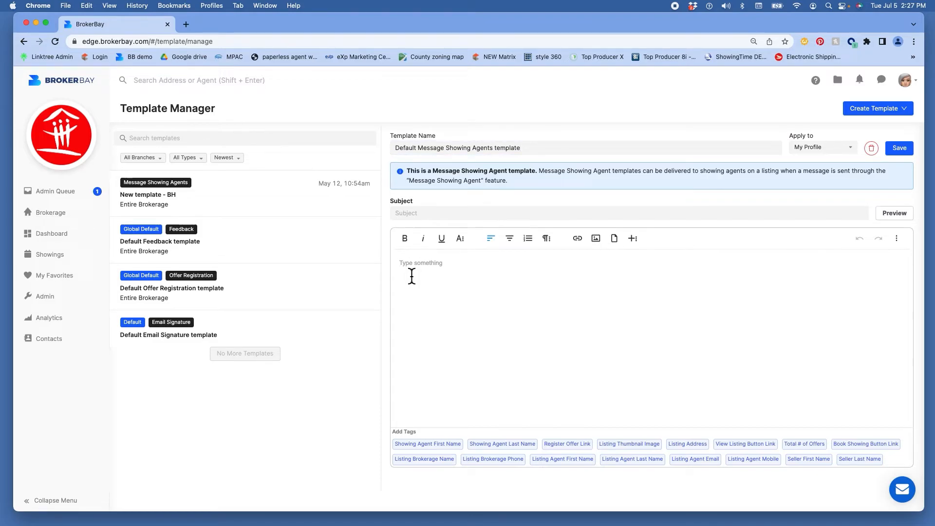
{"action": "left_click_drag", "start_coordinate": [521, 444], "coordinate": [486, 312]}
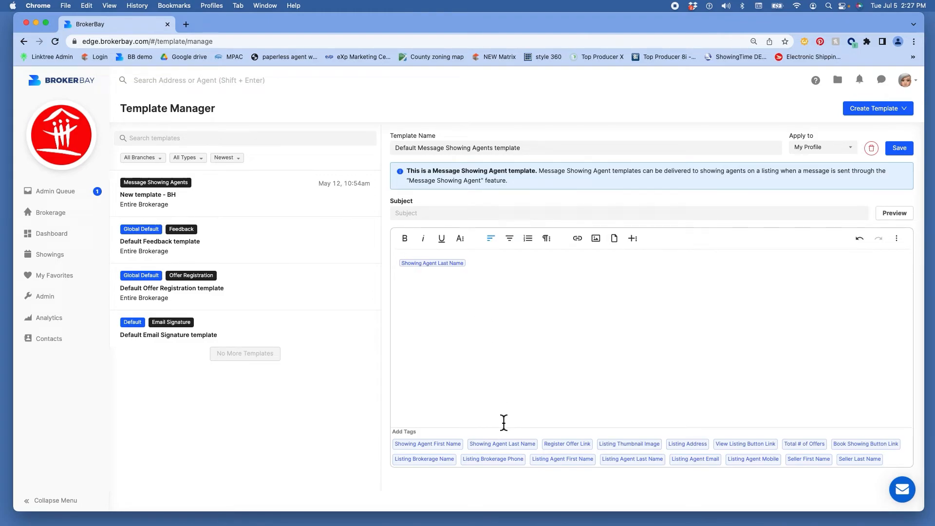
Step: Check the template filters for All Branches, All Types and Newest sorting, leaving them unchanged
{"action": "left_click", "coordinate": [155, 165]}
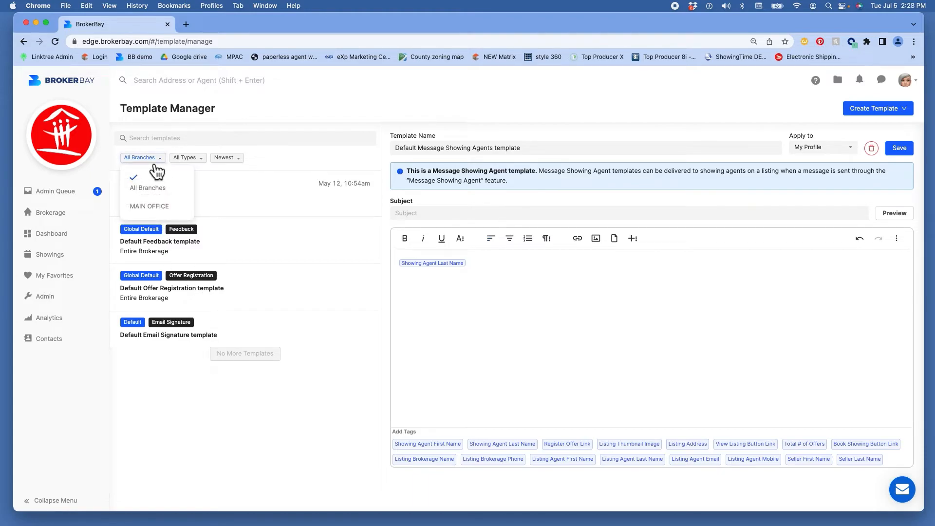
{"action": "left_click", "coordinate": [195, 164]}
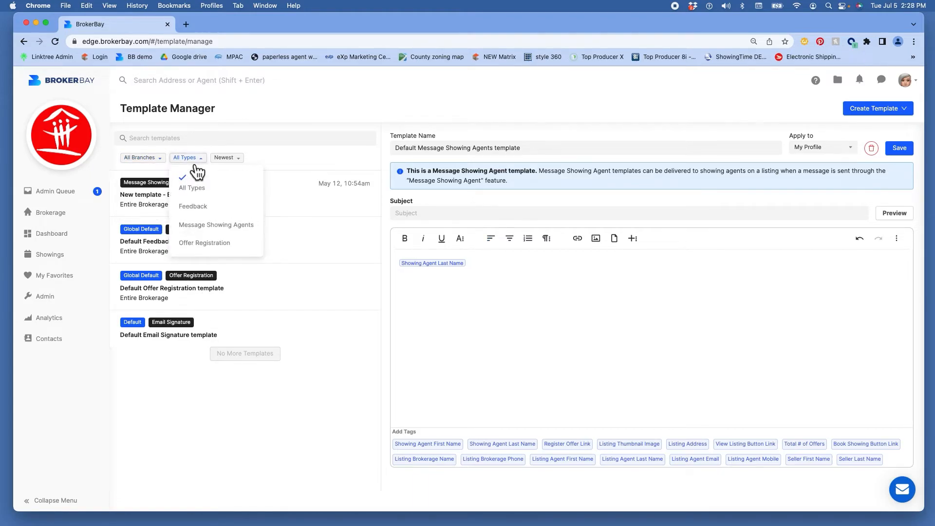
{"action": "left_click", "coordinate": [195, 165]}
{"action": "left_click", "coordinate": [239, 164]}
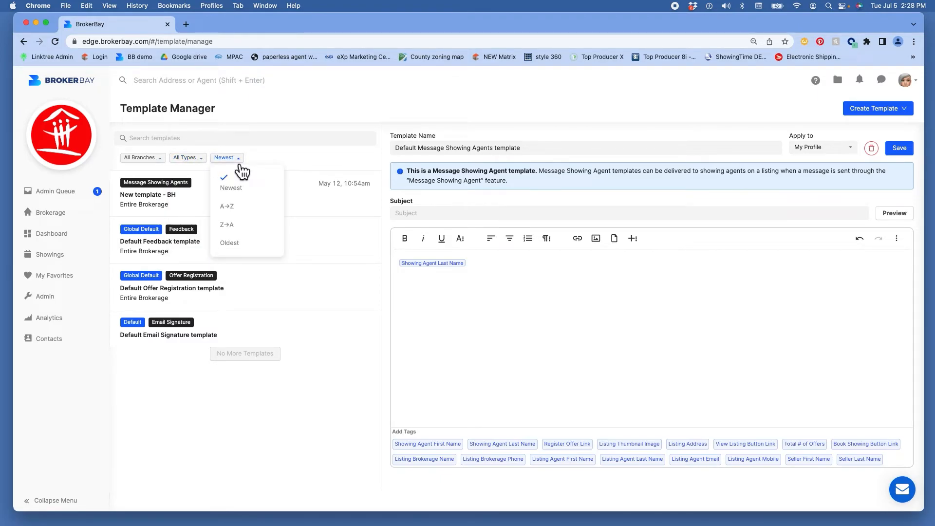
{"action": "left_click", "coordinate": [270, 161]}
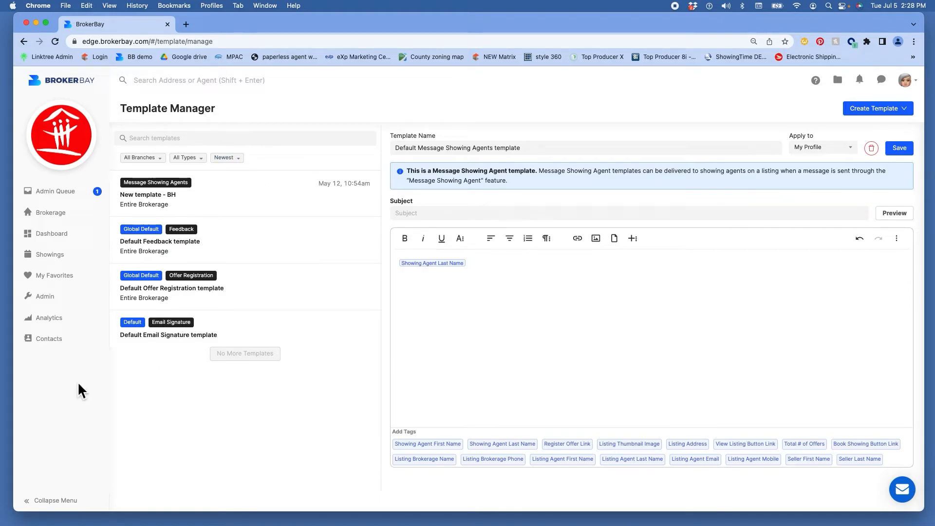
Step: Check the Create Template kinds, stay on the template, then open 500 Wonderful St from Brokerage
{"action": "left_click", "coordinate": [909, 111]}
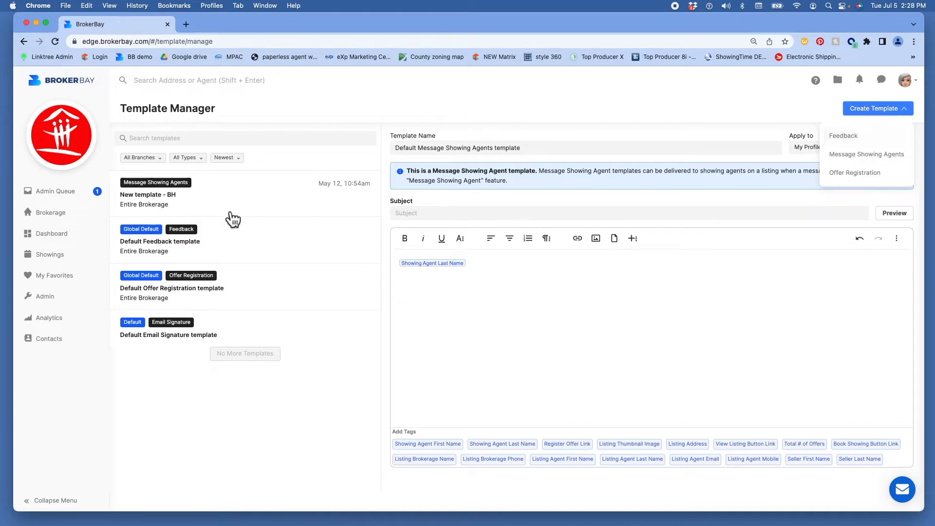
{"action": "left_click", "coordinate": [226, 230]}
{"action": "left_click", "coordinate": [501, 165]}
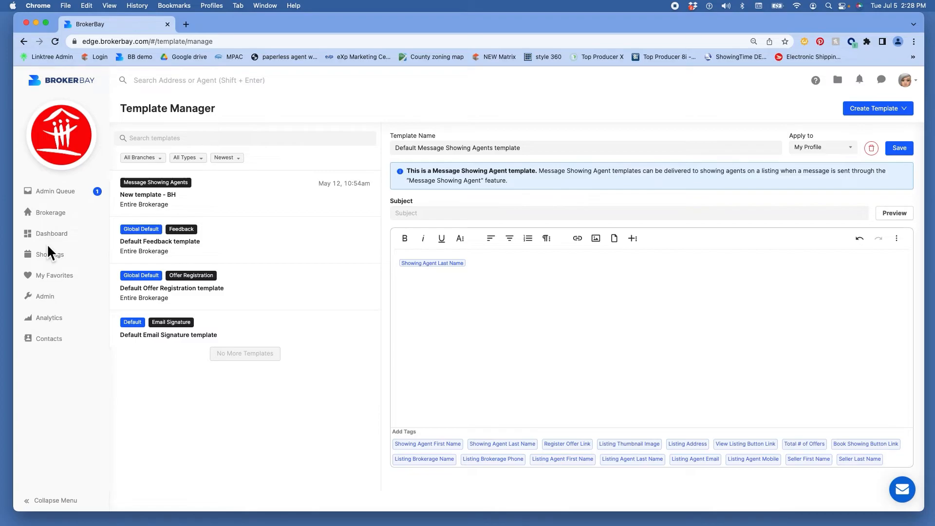
{"action": "left_click", "coordinate": [50, 213]}
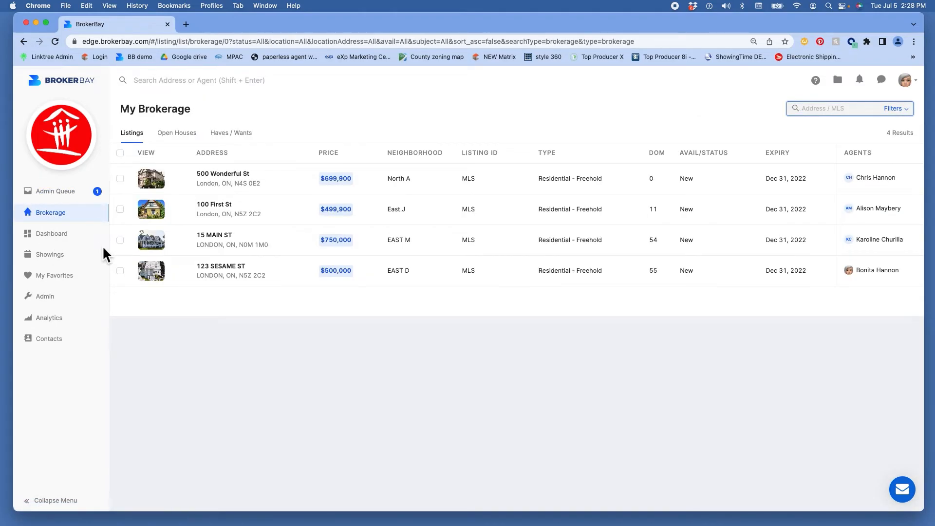
{"action": "left_click", "coordinate": [228, 180]}
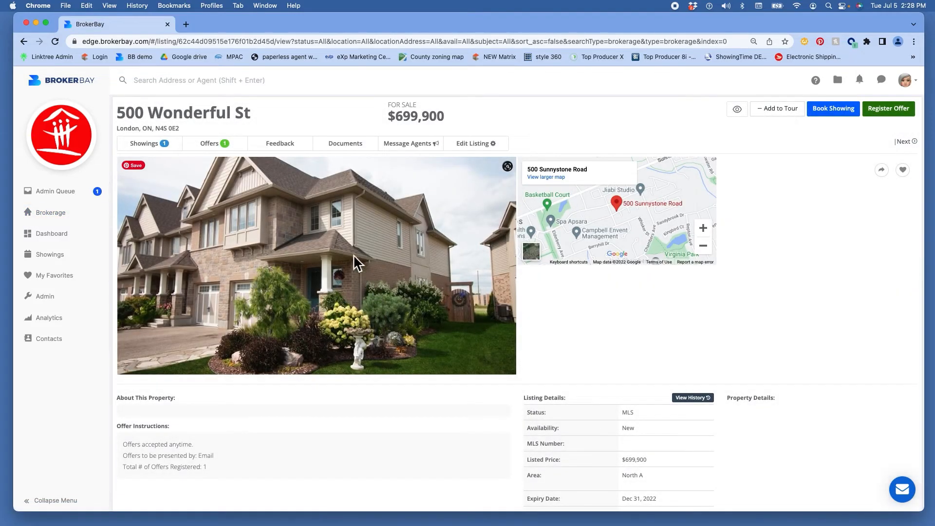
Step: In the listing's Feedback Settings, write the custom question 'WHAT INTEREST DOES YOUR CLIENT HAVE?'
{"action": "left_click", "coordinate": [283, 144]}
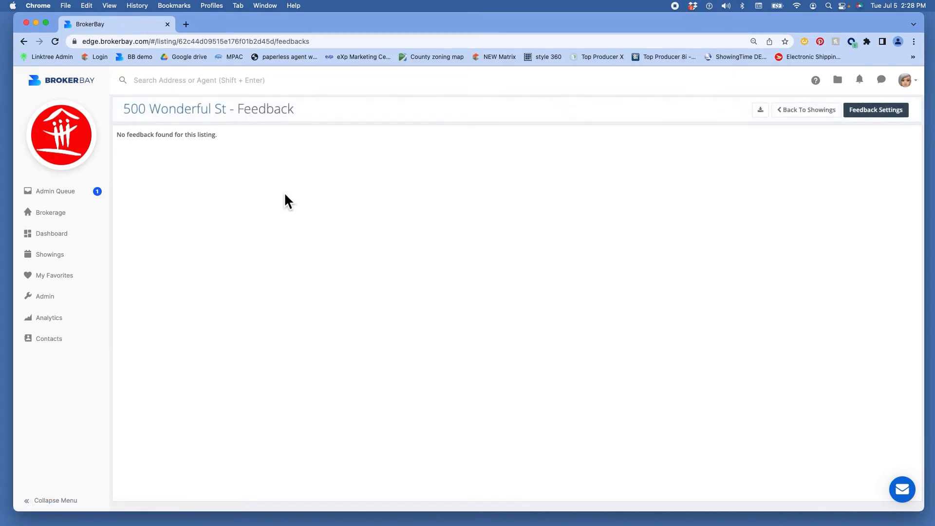
{"action": "left_click", "coordinate": [876, 111]}
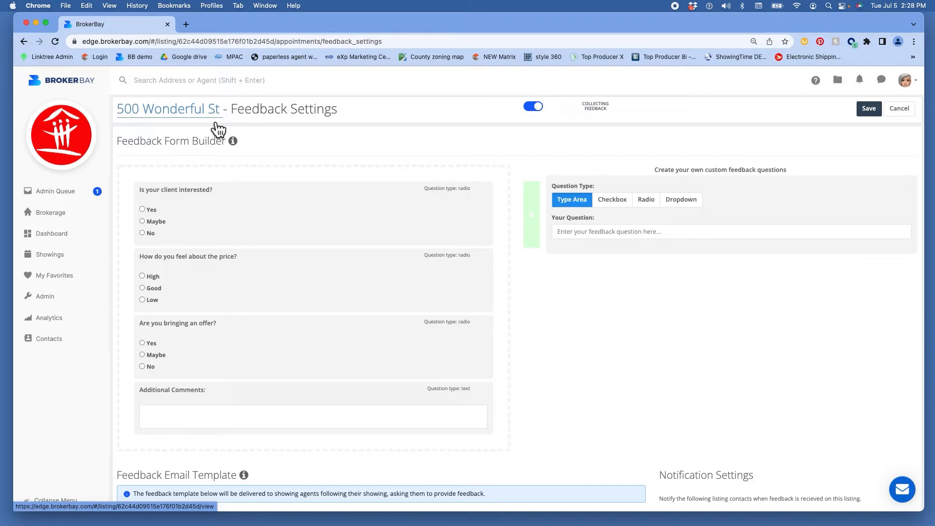
{"action": "mouse_move", "coordinate": [462, 195]}
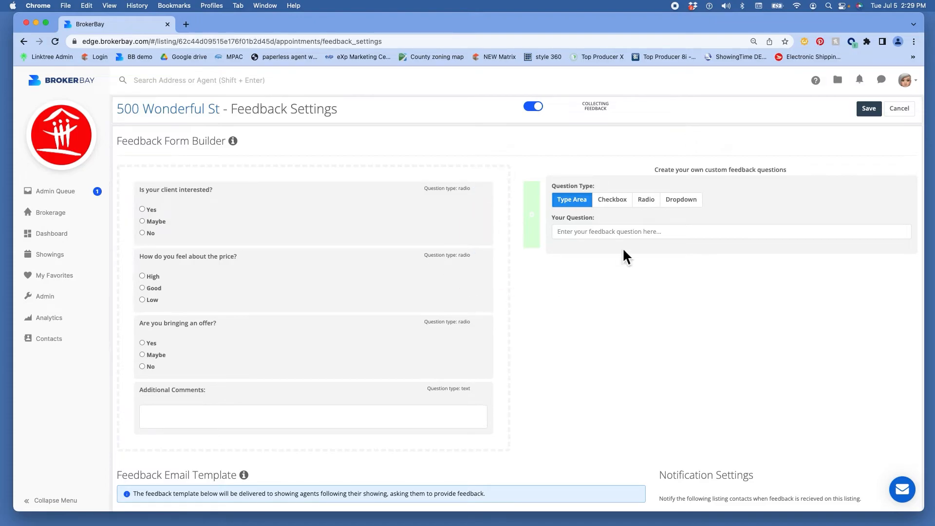
{"action": "left_click", "coordinate": [591, 237]}
{"action": "type", "text": "WHAT"}
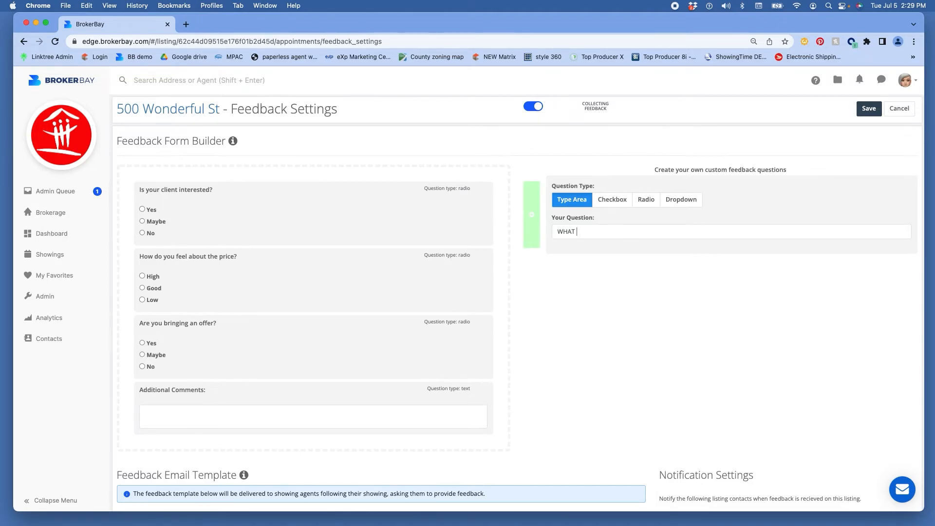
{"action": "type", "text": " INTEREST DOES YOUR CLIENT HAVE?"}
Step: Try the Checkbox, Radio and Dropdown question types, then cancel without saving
{"action": "left_click", "coordinate": [629, 205]}
{"action": "left_click", "coordinate": [652, 205]}
{"action": "left_click", "coordinate": [689, 212]}
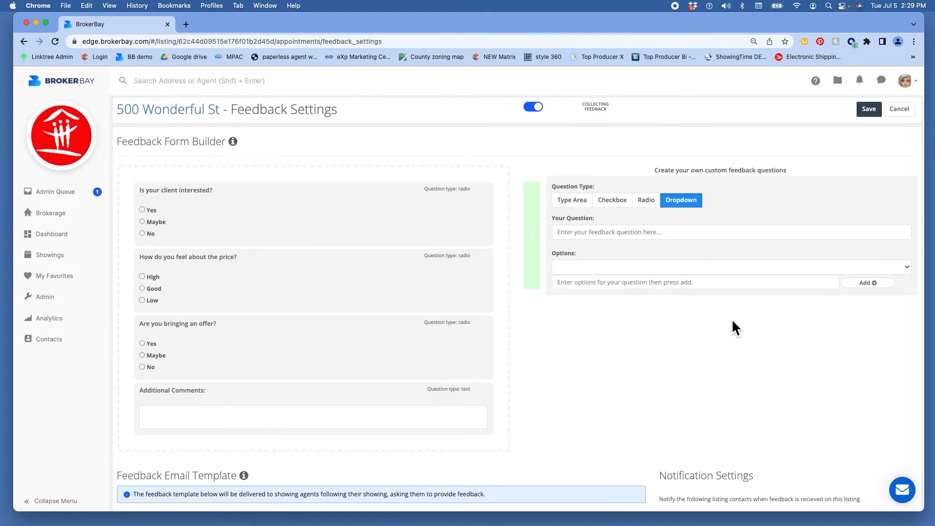
{"action": "left_click", "coordinate": [902, 110]}
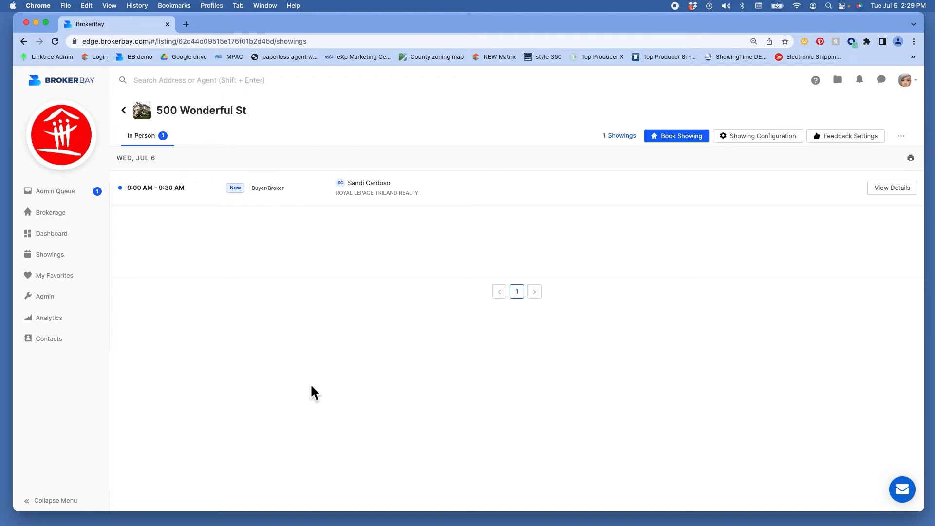
Step: Reopen 500 Wonderful St from Brokerage, glance at its Showings, then show its Offers tab
{"action": "left_click", "coordinate": [51, 212]}
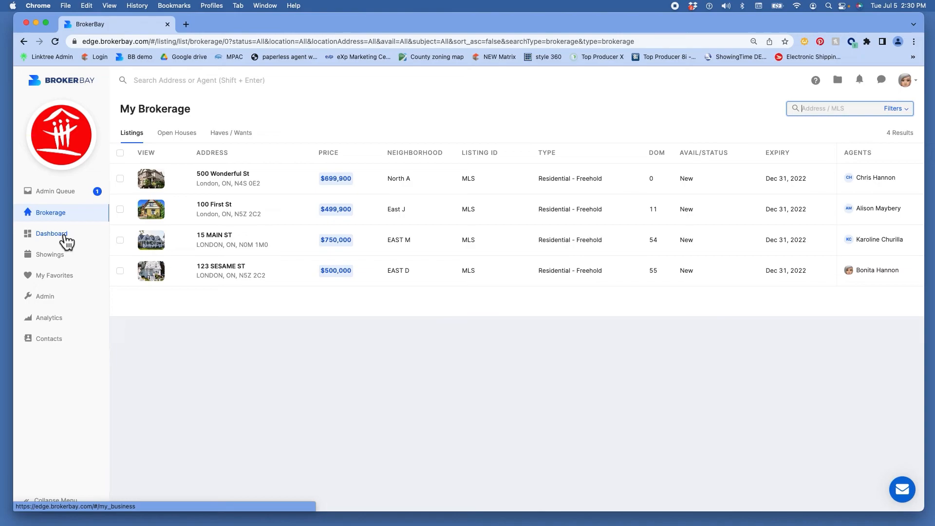
{"action": "left_click", "coordinate": [229, 181]}
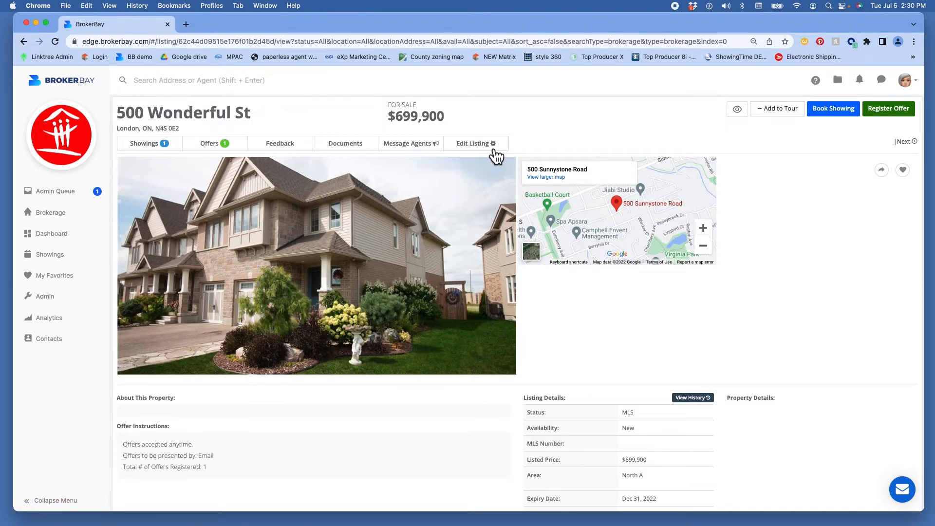
{"action": "left_click", "coordinate": [148, 148]}
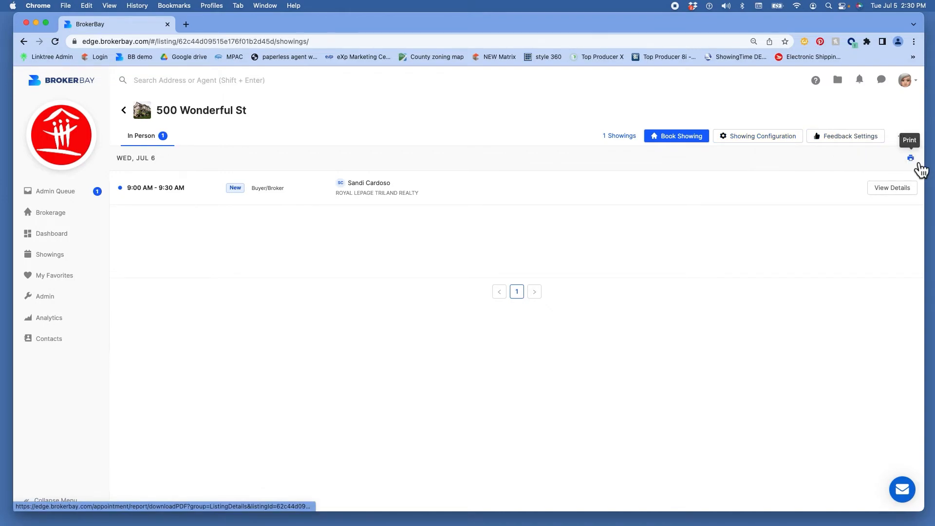
{"action": "left_click", "coordinate": [124, 110]}
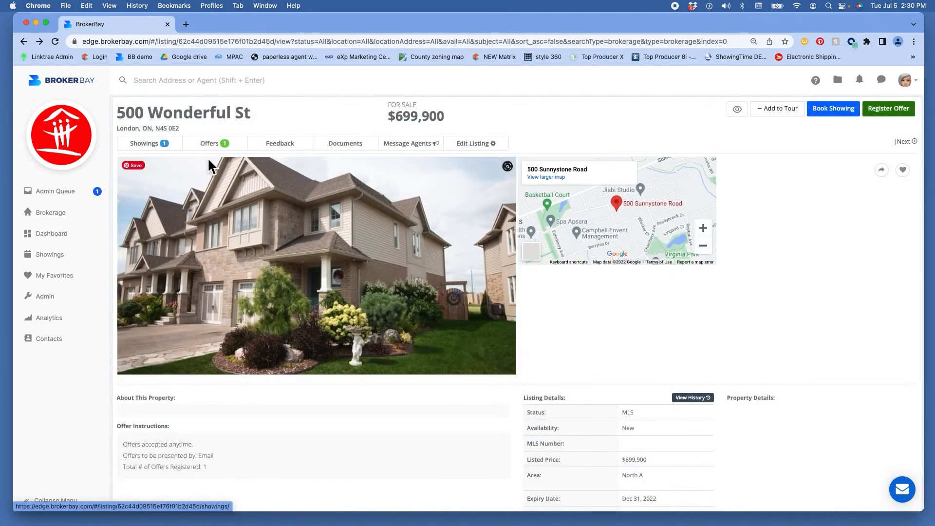
{"action": "left_click", "coordinate": [213, 145]}
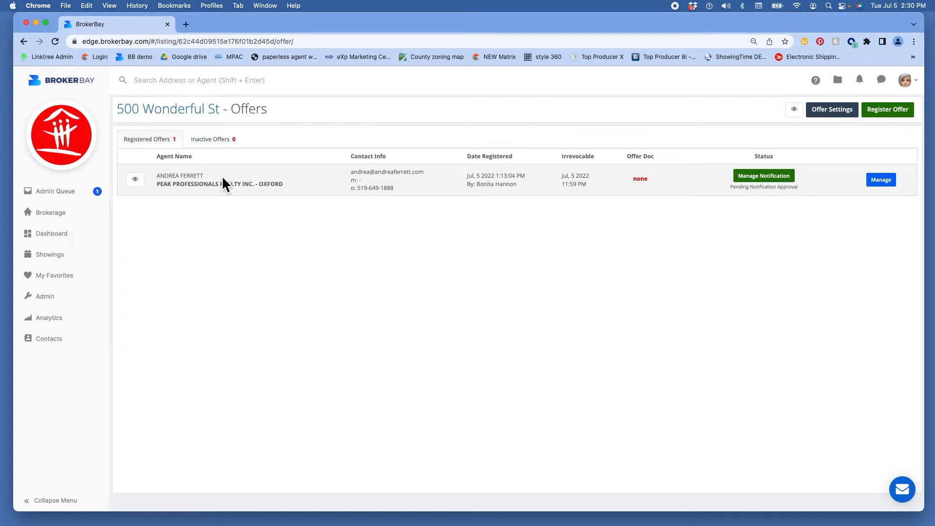
Step: Open the registered offer's Manage and Manage Notification views, cancel both, and go back to the listing
{"action": "left_click", "coordinate": [879, 181]}
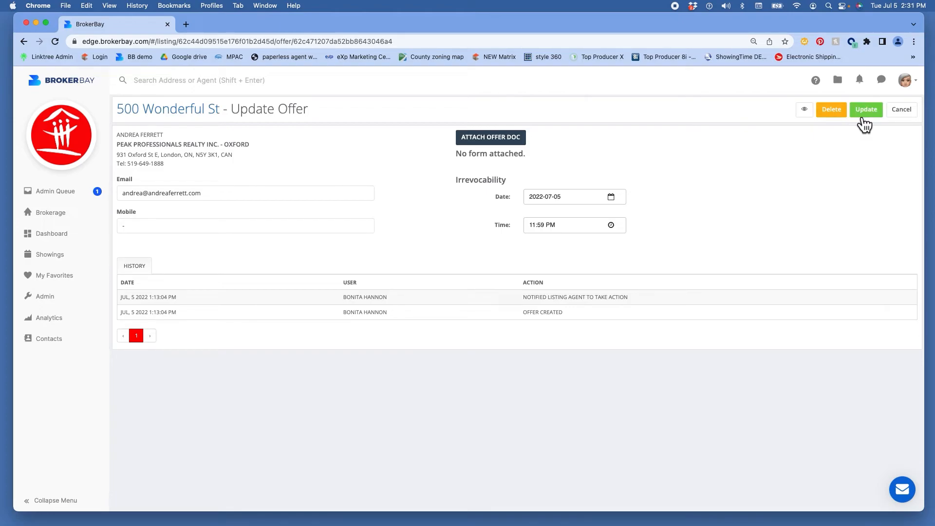
{"action": "left_click", "coordinate": [902, 110]}
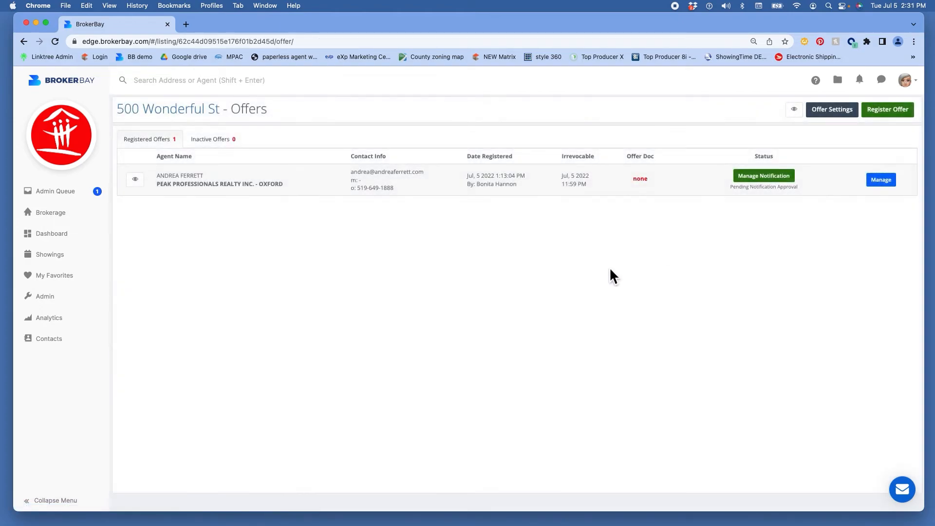
{"action": "left_click", "coordinate": [752, 179]}
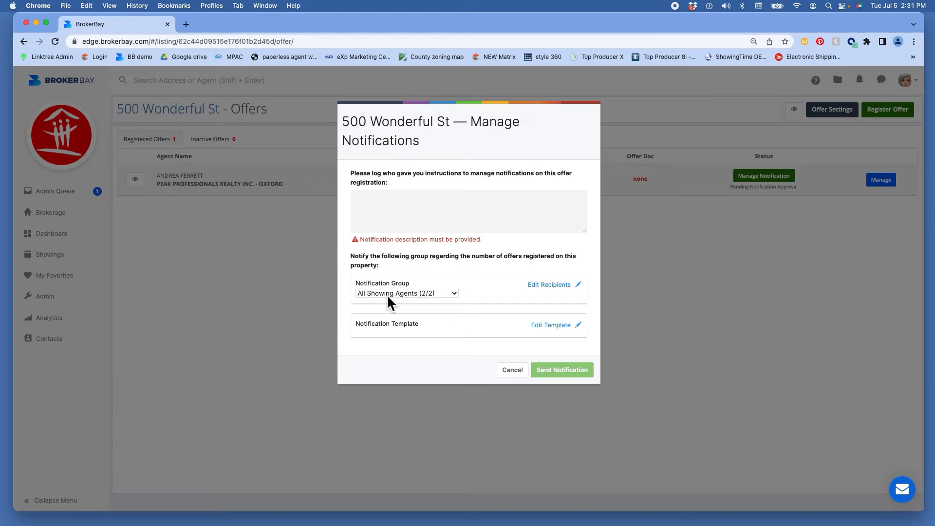
{"action": "left_click", "coordinate": [512, 370]}
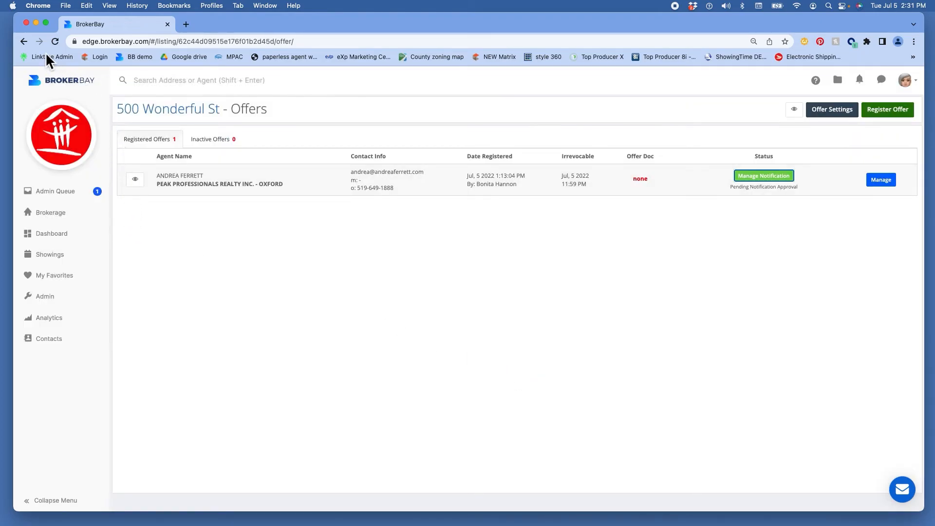
{"action": "left_click", "coordinate": [25, 41]}
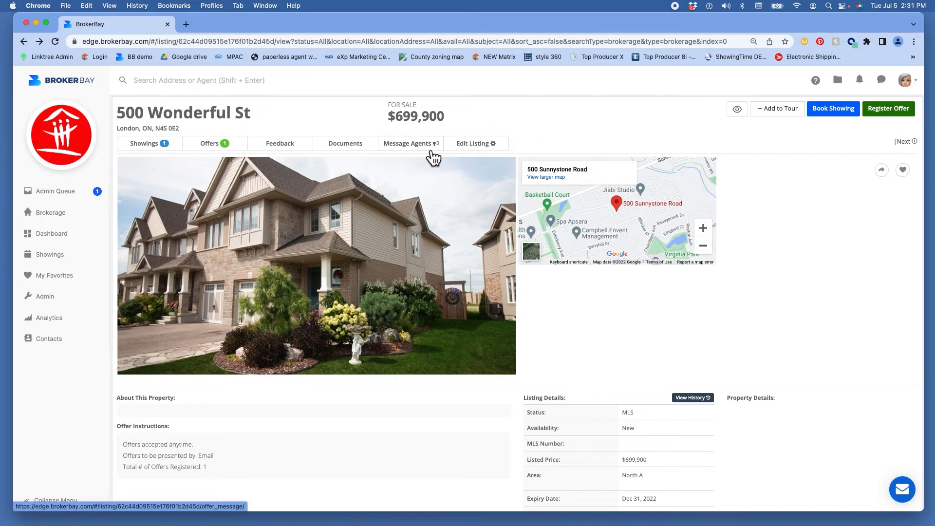
Step: Open Message Agents for 500 Wonderful St, review recipients and editor, then cancel without sending
{"action": "left_click", "coordinate": [432, 146]}
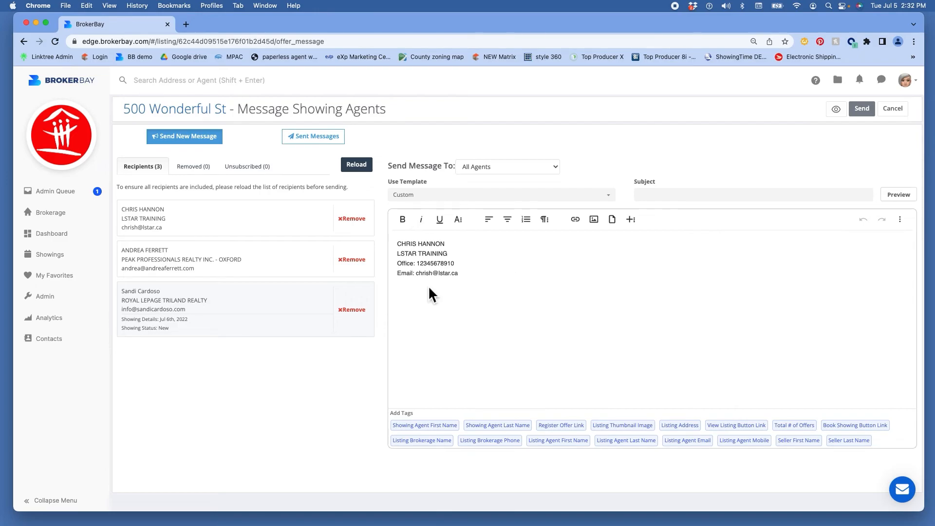
{"action": "left_click", "coordinate": [908, 116]}
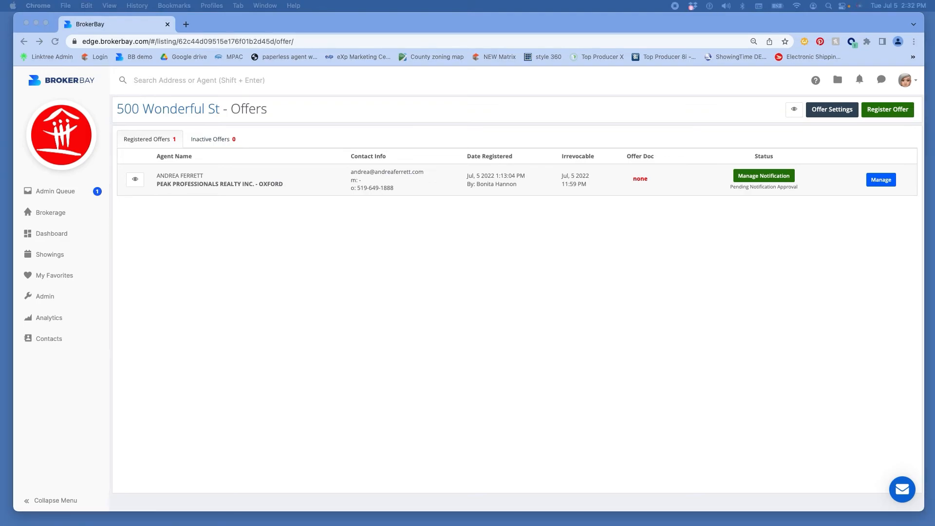
{"action": "left_click", "coordinate": [50, 213]}
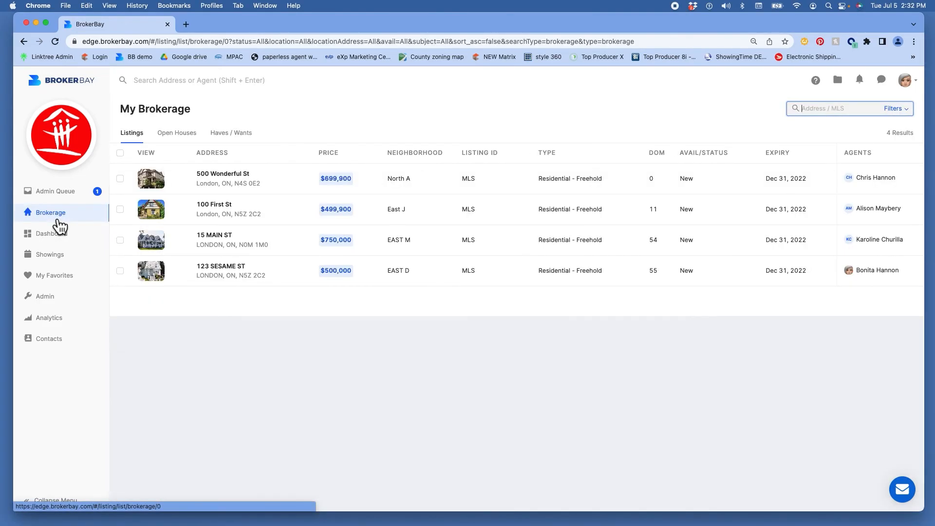
{"action": "left_click", "coordinate": [230, 179]}
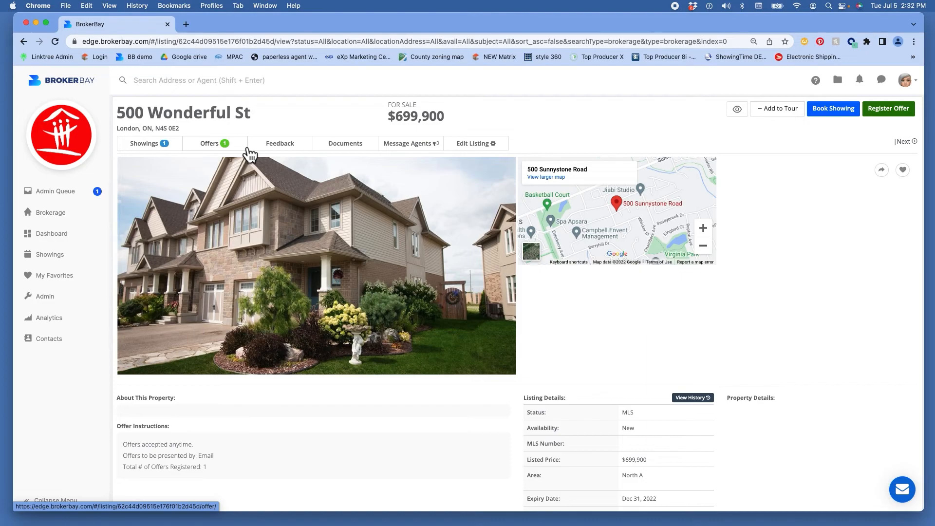
{"action": "left_click", "coordinate": [248, 148]}
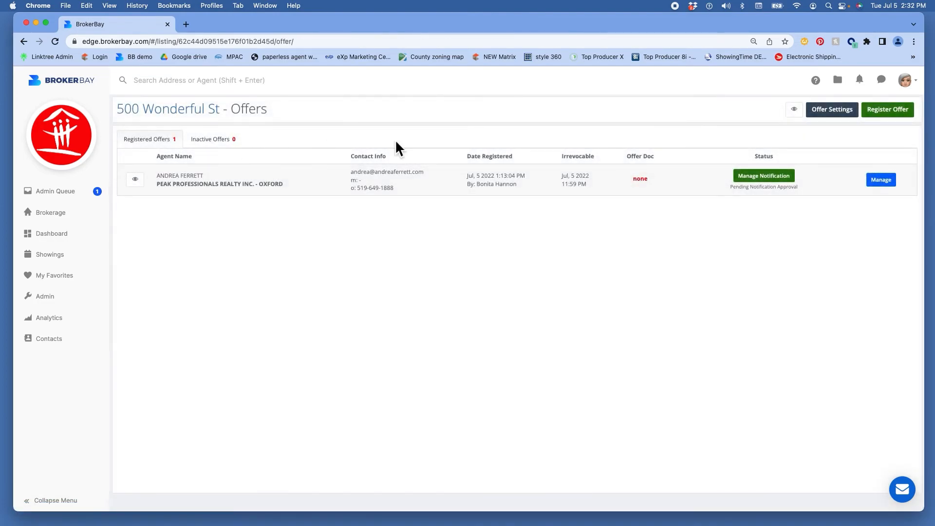
{"action": "left_click", "coordinate": [893, 116]}
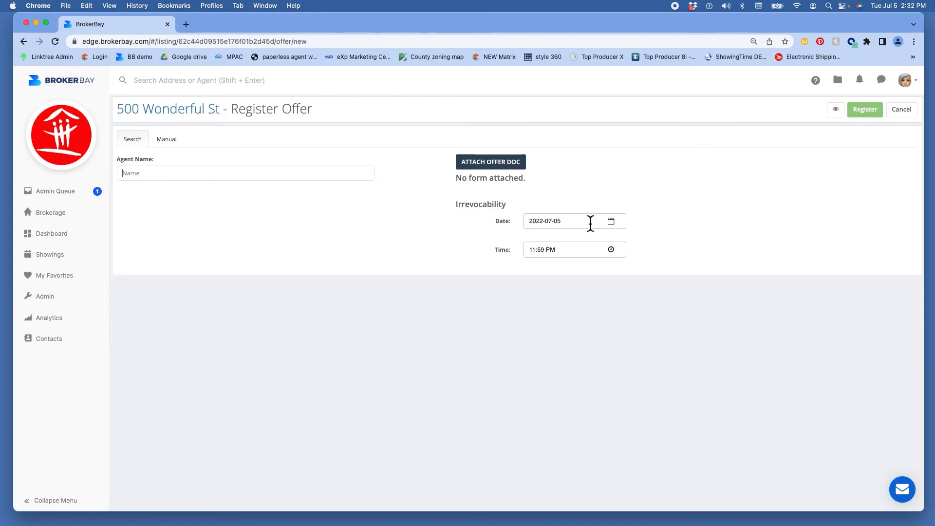
{"action": "left_click", "coordinate": [611, 250]}
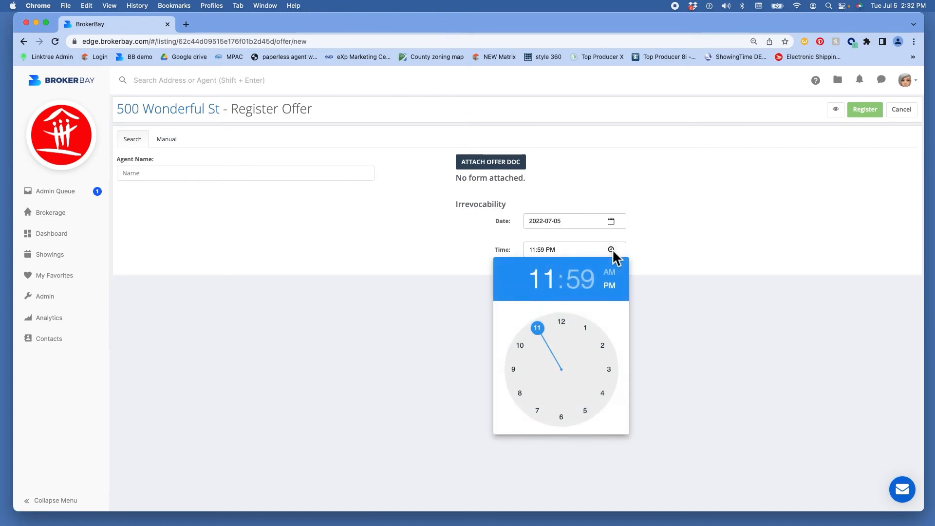
{"action": "left_click", "coordinate": [673, 250]}
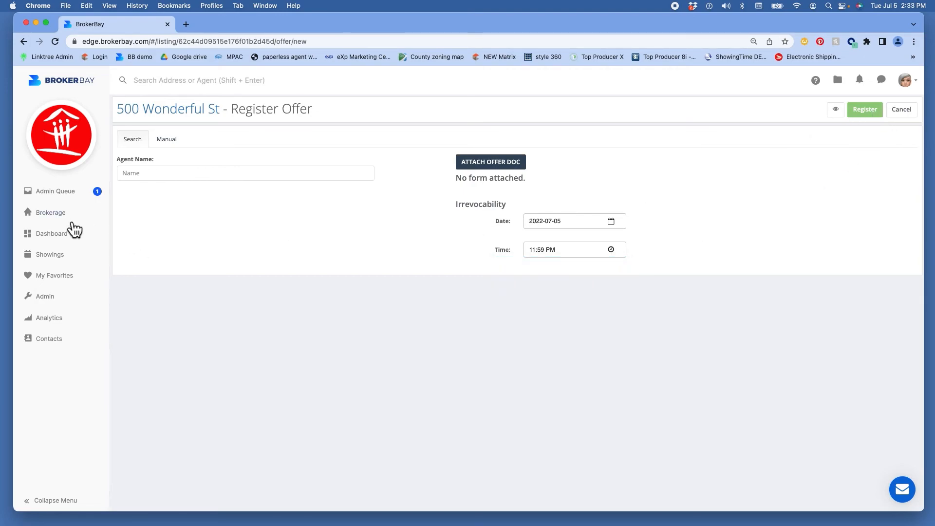
{"action": "left_click", "coordinate": [54, 219]}
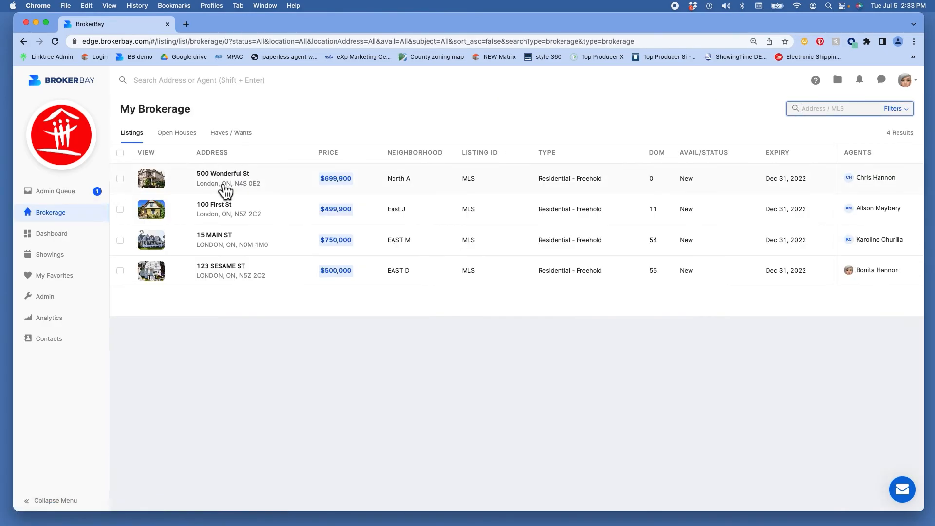
{"action": "left_click", "coordinate": [227, 186]}
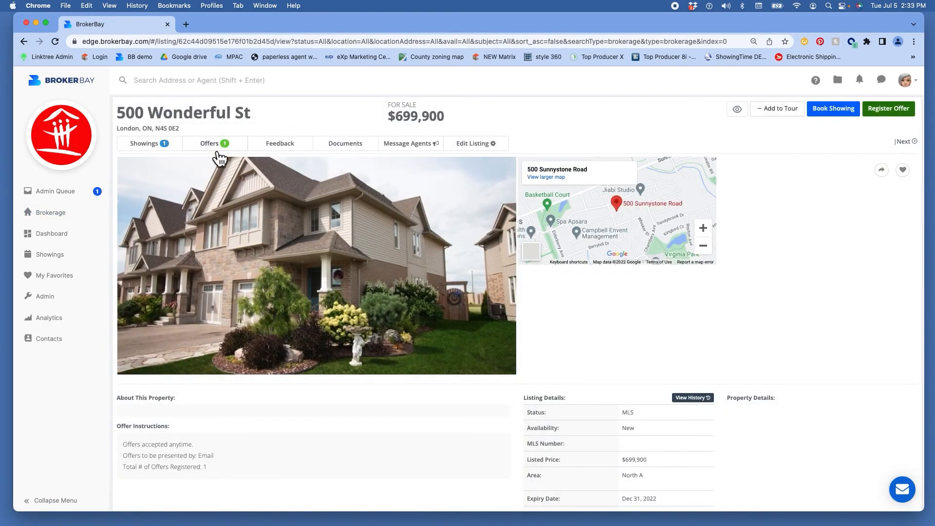
{"action": "left_click", "coordinate": [217, 146]}
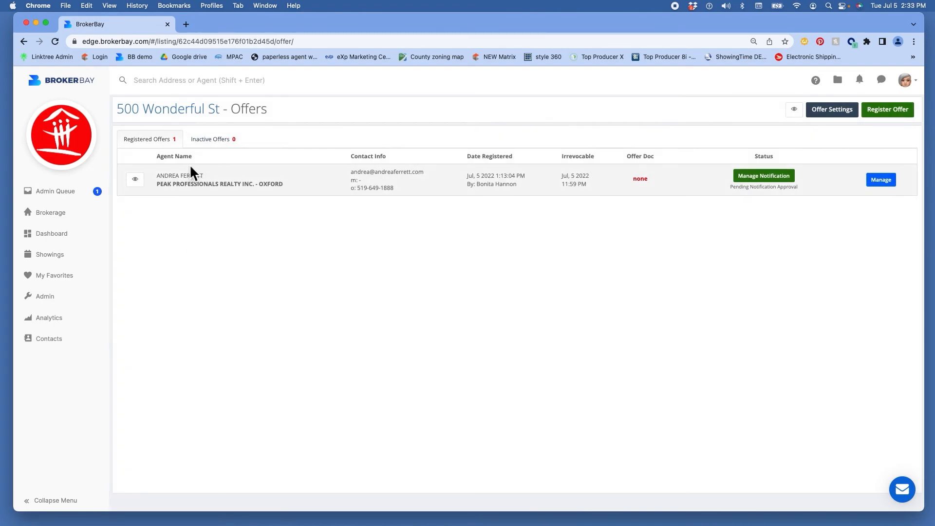
Step: View the registered offer's Email Delivery Log, close it, then go to the Showings page
{"action": "left_click", "coordinate": [146, 193]}
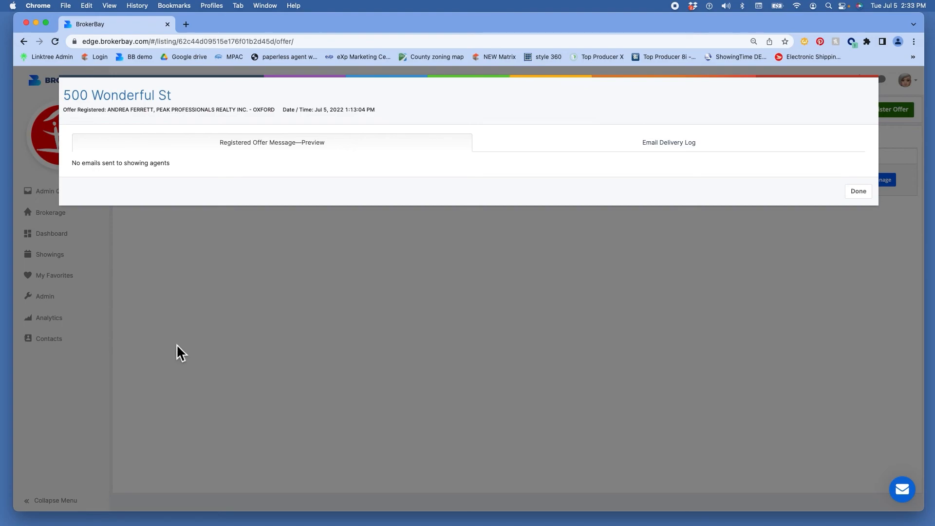
{"action": "left_click", "coordinate": [665, 145]}
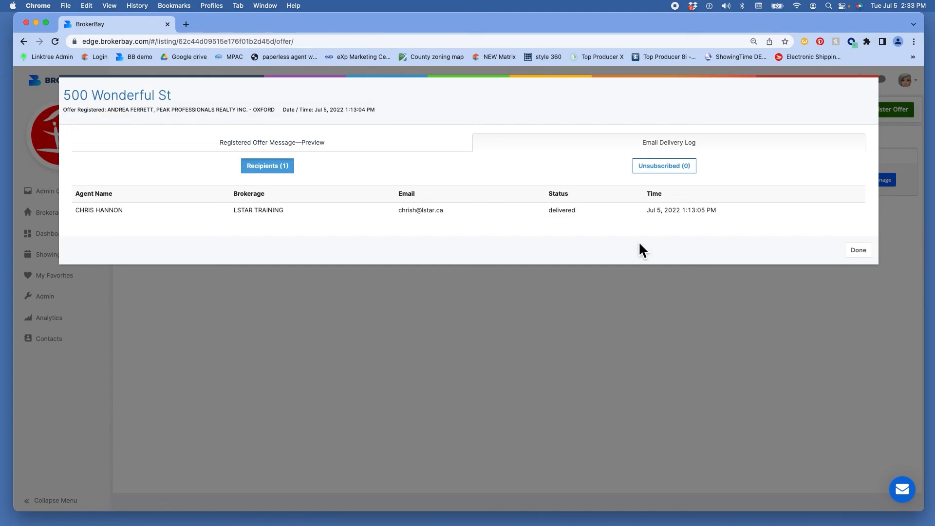
{"action": "left_click", "coordinate": [859, 250]}
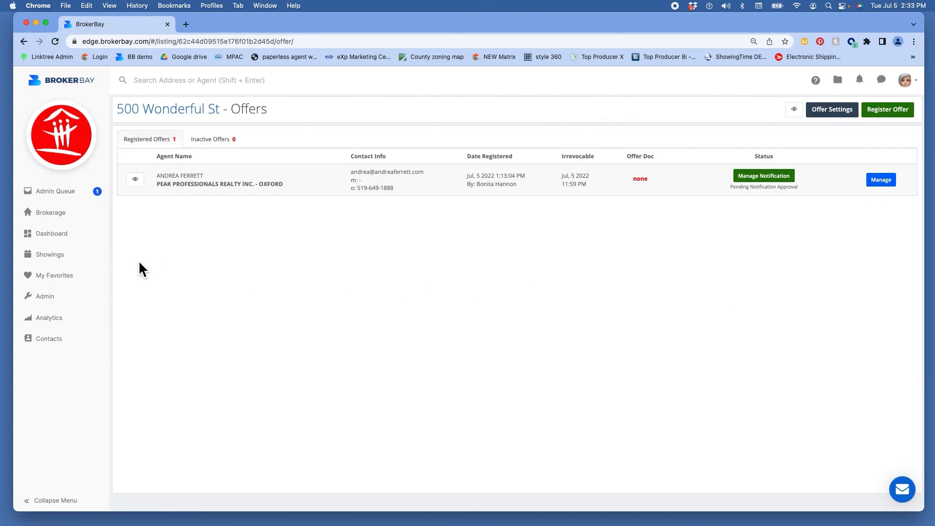
{"action": "left_click", "coordinate": [56, 259]}
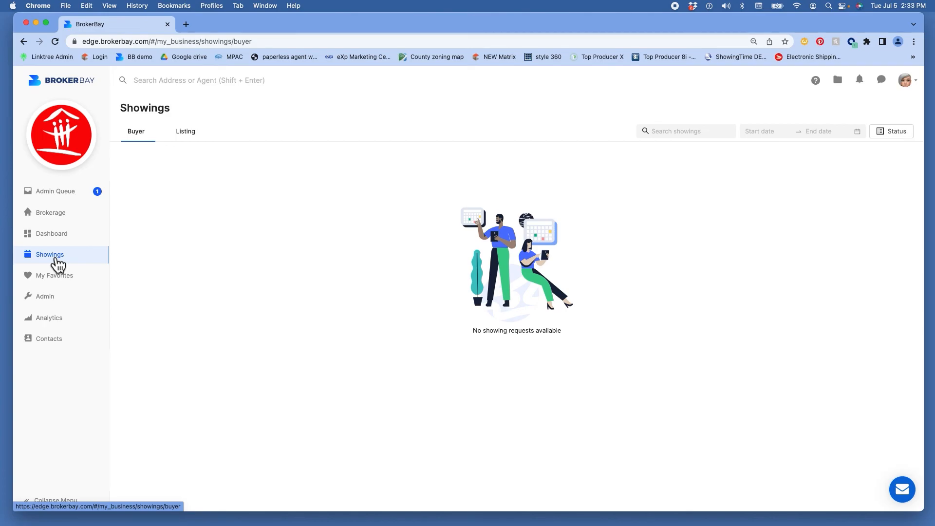
Step: From Brokerage listings, open and close 500 Wonderful St's Showing Configuration twice
{"action": "left_click", "coordinate": [61, 220]}
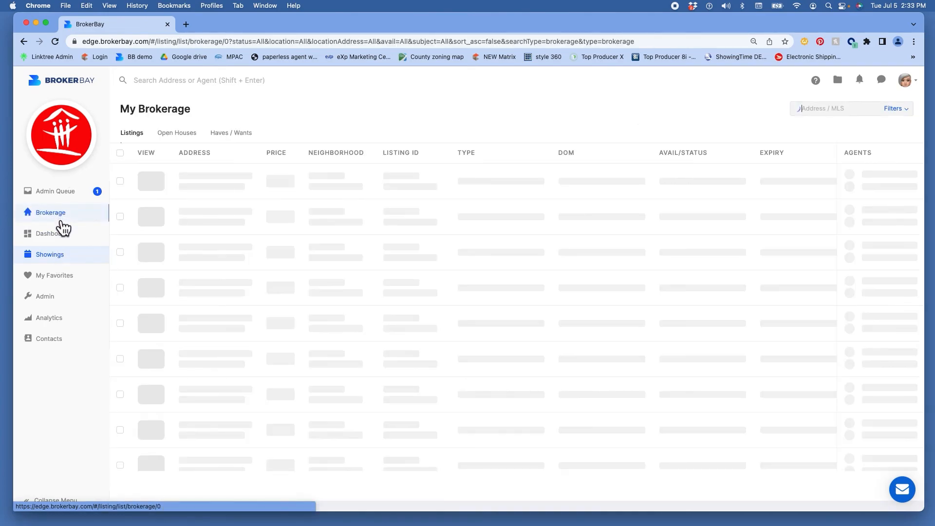
{"action": "mouse_move", "coordinate": [159, 187]}
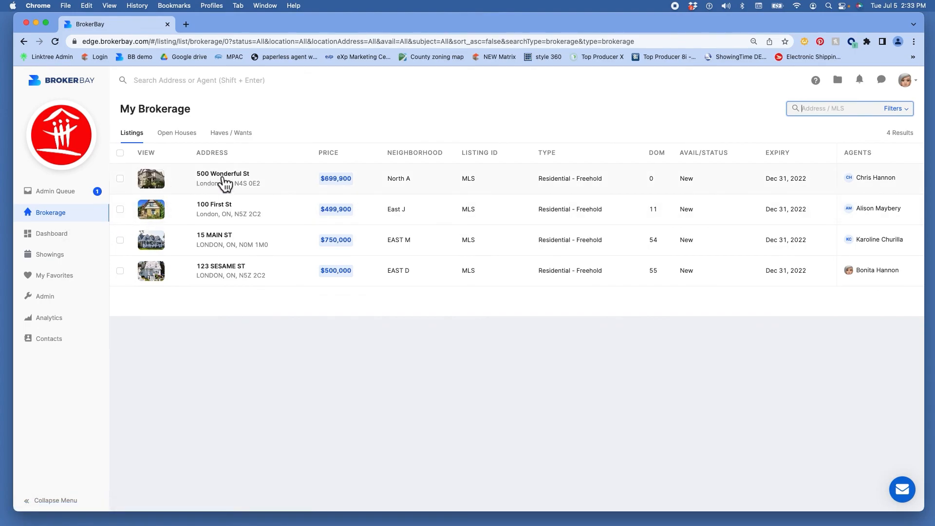
{"action": "left_click", "coordinate": [155, 185]}
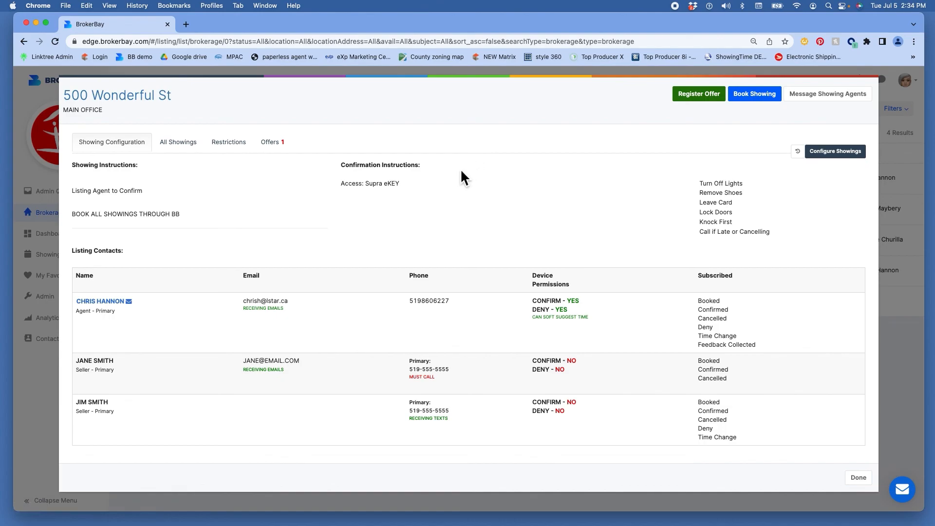
{"action": "left_click", "coordinate": [867, 484]}
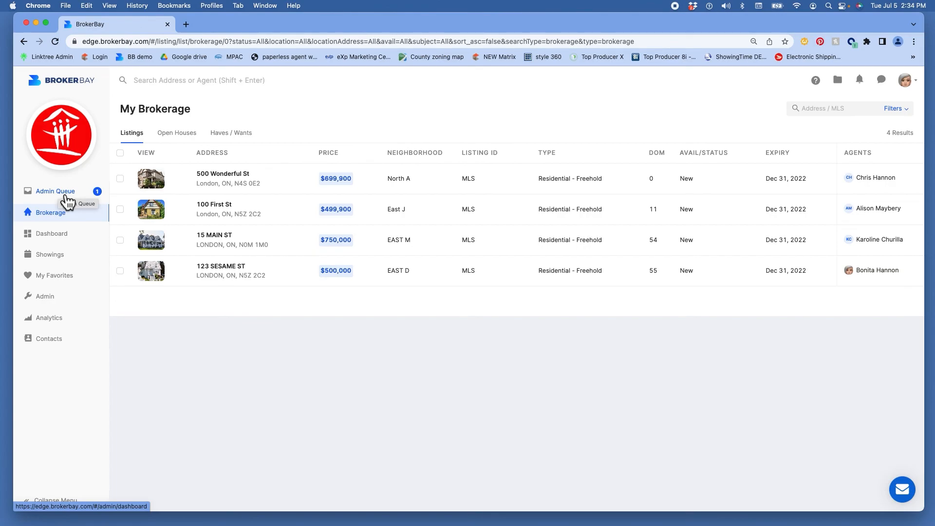
{"action": "left_click", "coordinate": [152, 179]}
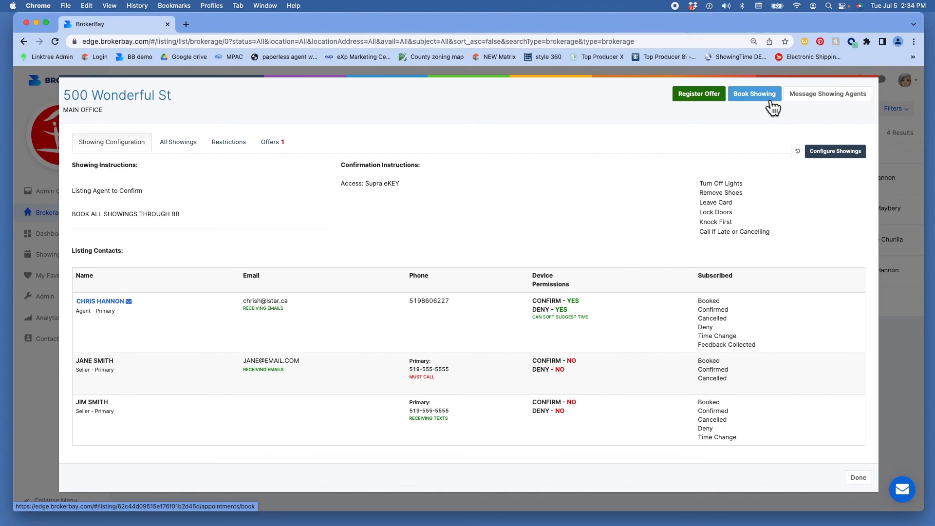
{"action": "left_click", "coordinate": [862, 479]}
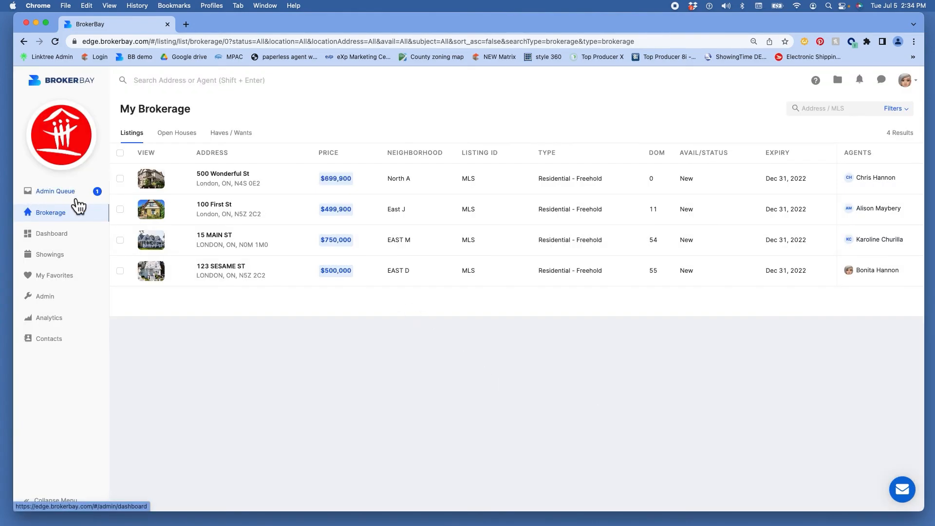